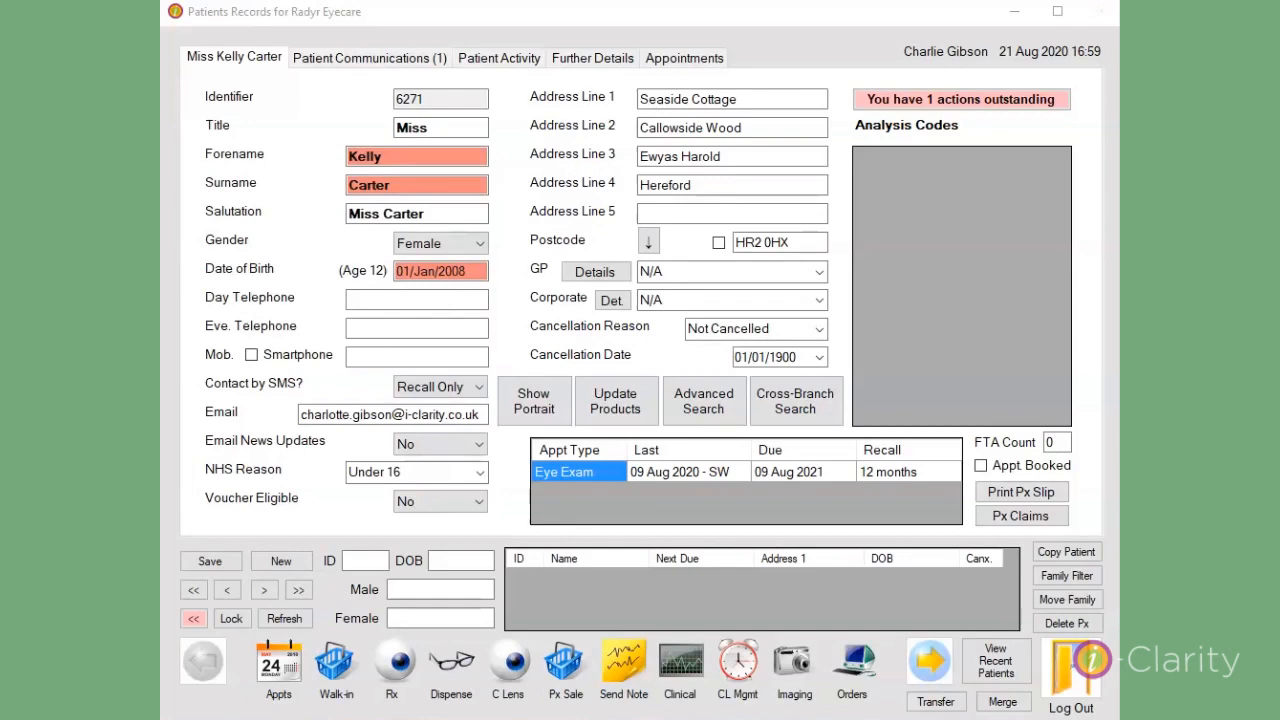
Open the patient's 09 August 2020 prescription and start a dispense from it
left_click(449, 662)
left_click(397, 666)
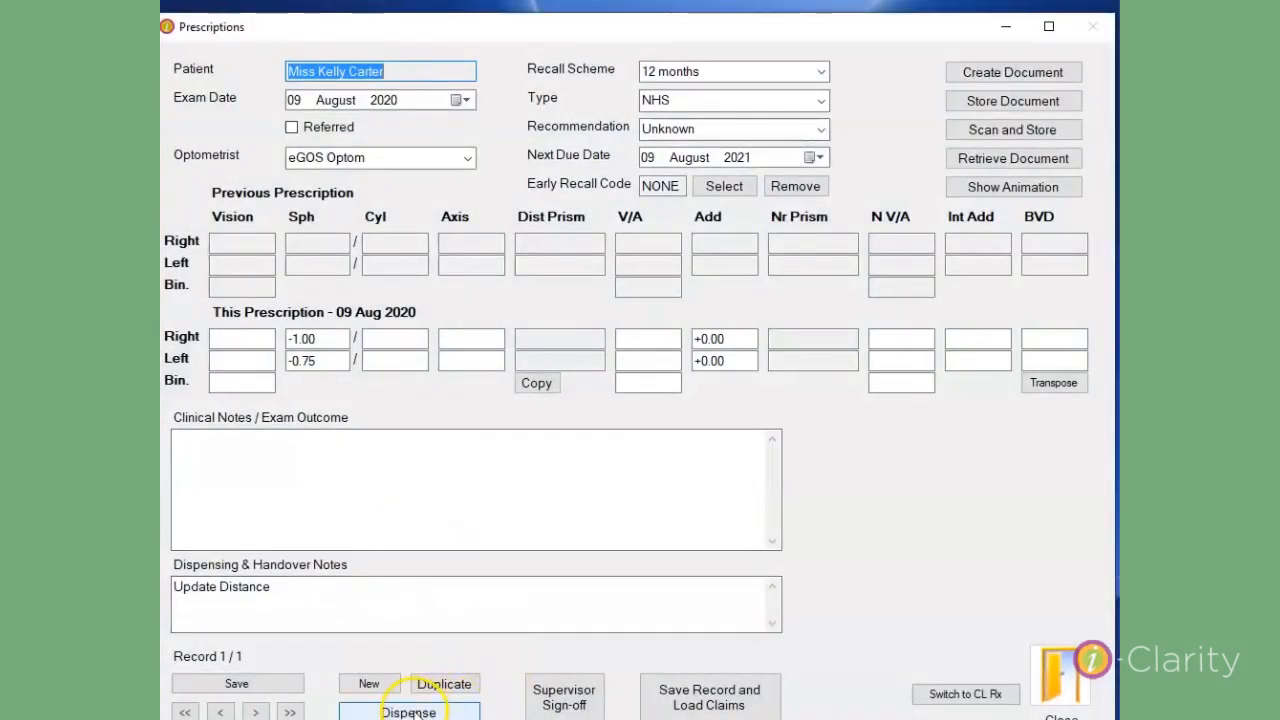
left_click(410, 712)
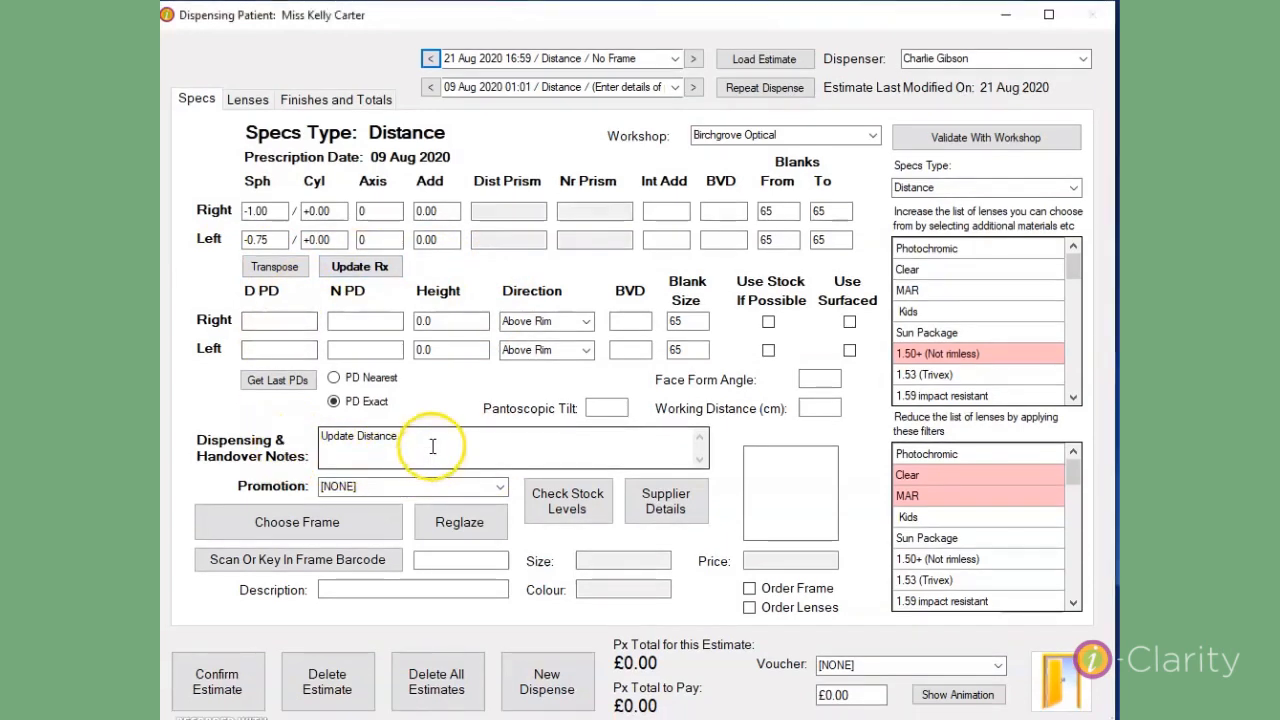
left_click(432, 446)
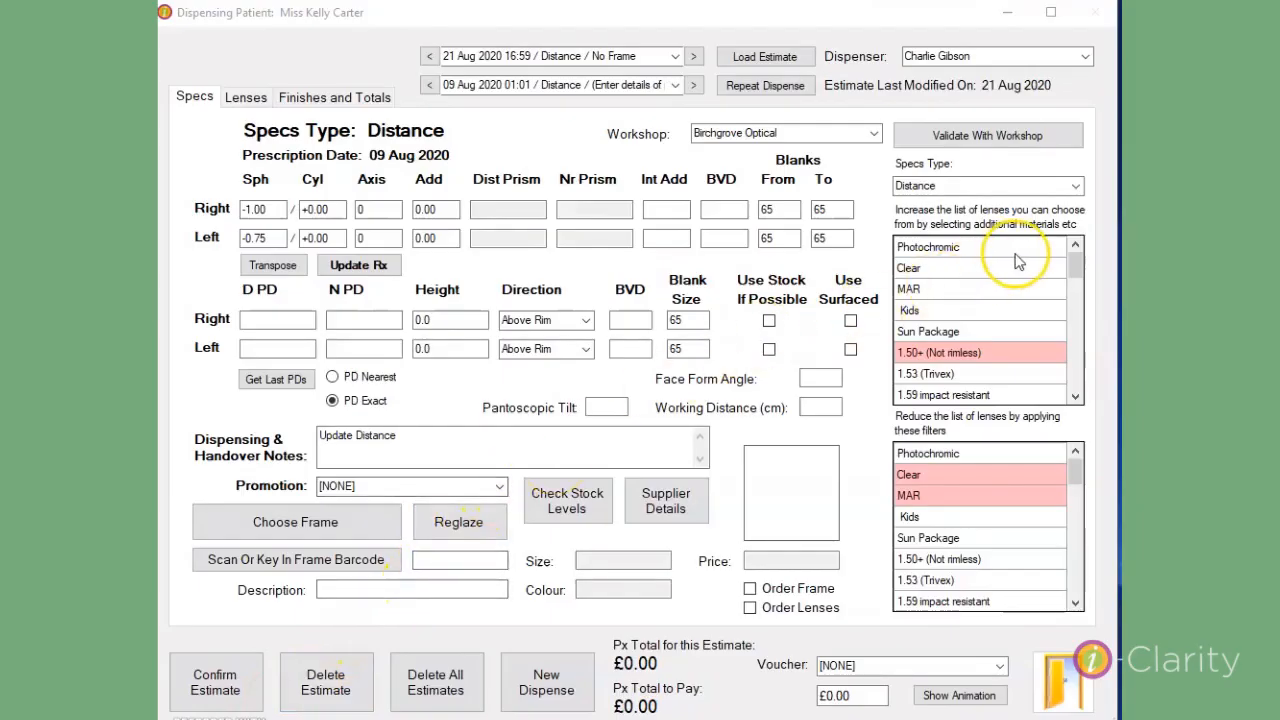
Select Distance as the specs type for the dispense
left_click(1076, 185)
left_click(912, 216)
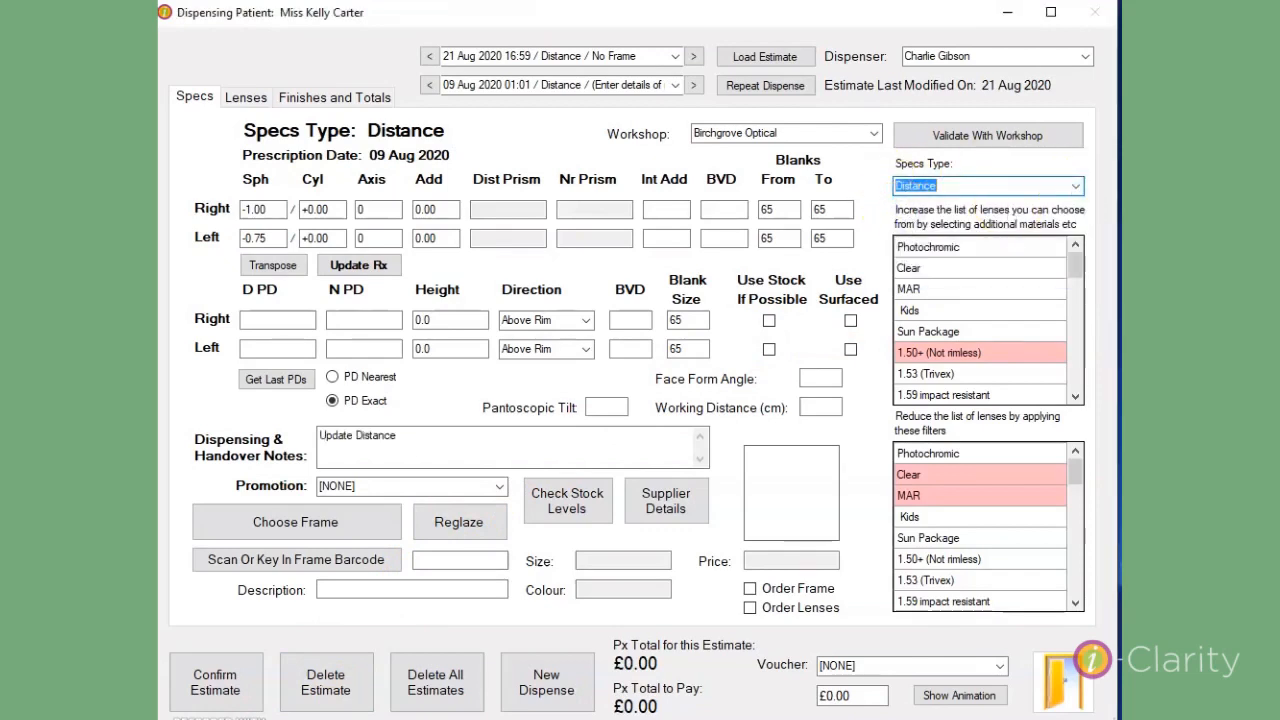
left_click(392, 276)
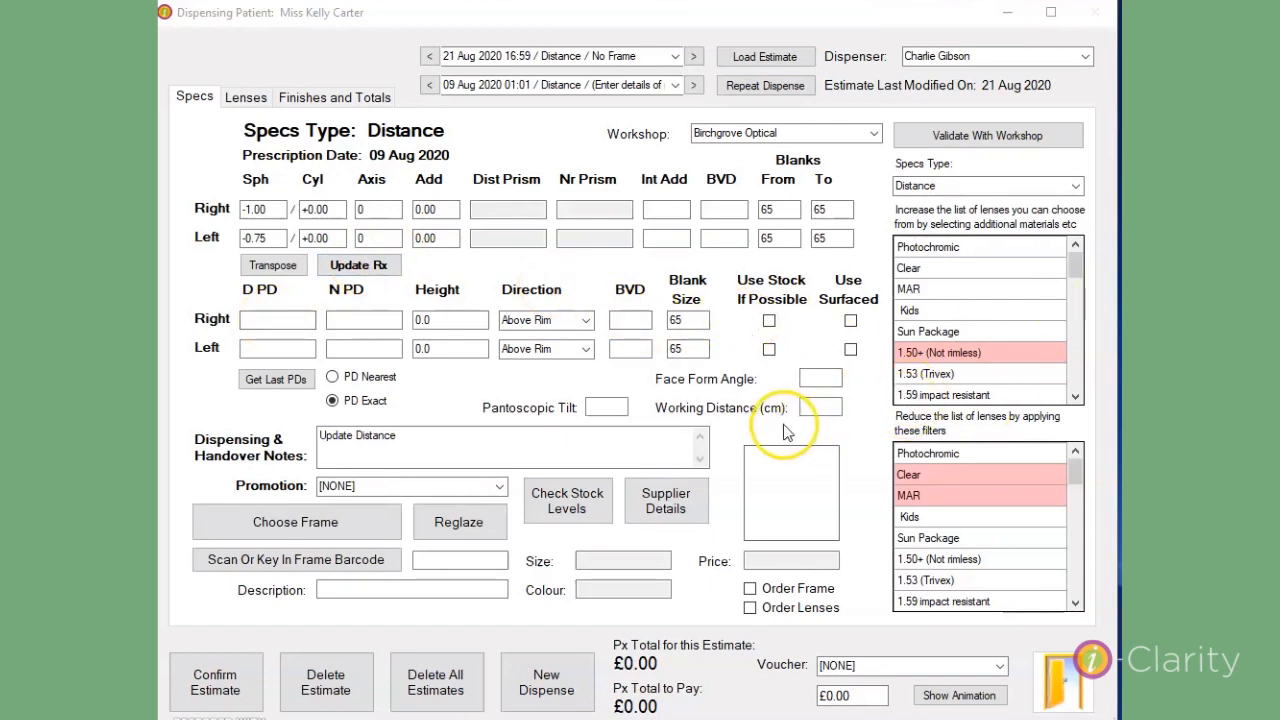
Enter the distance PDs as 32 for the right eye and 31.5 for the left eye
left_click(255, 320)
type("32")
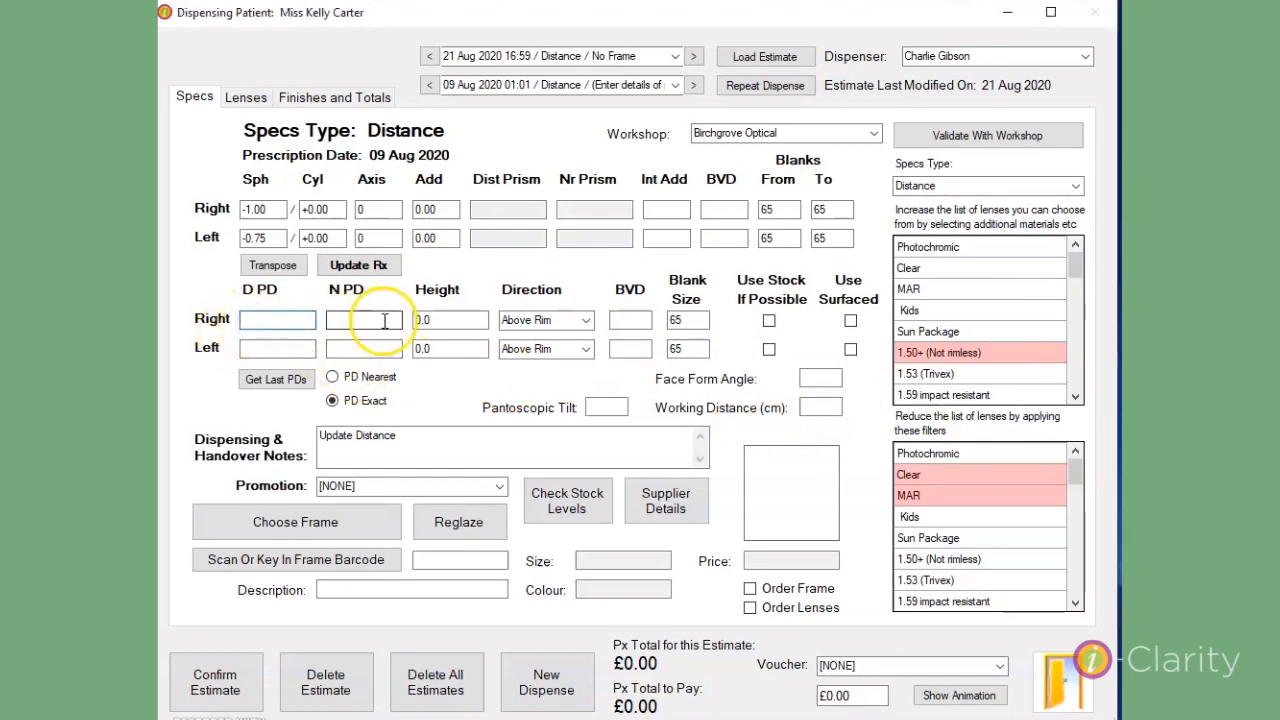
left_click(368, 320)
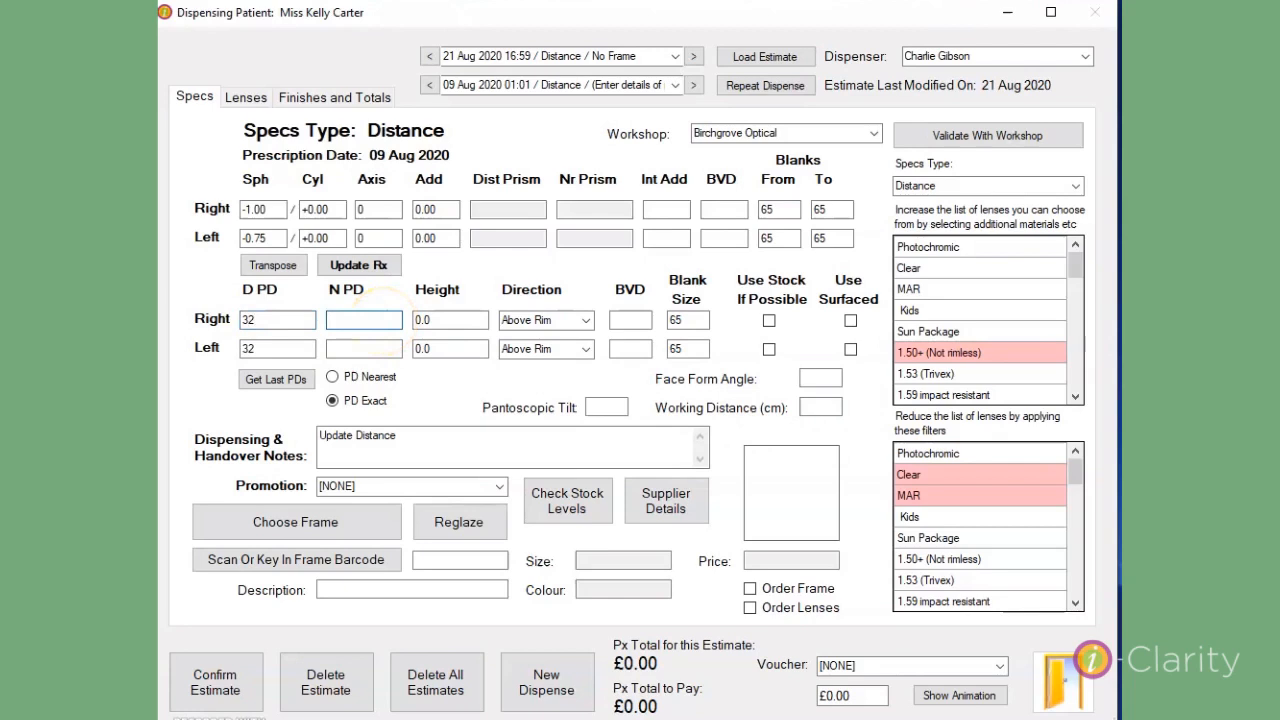
left_click(258, 349)
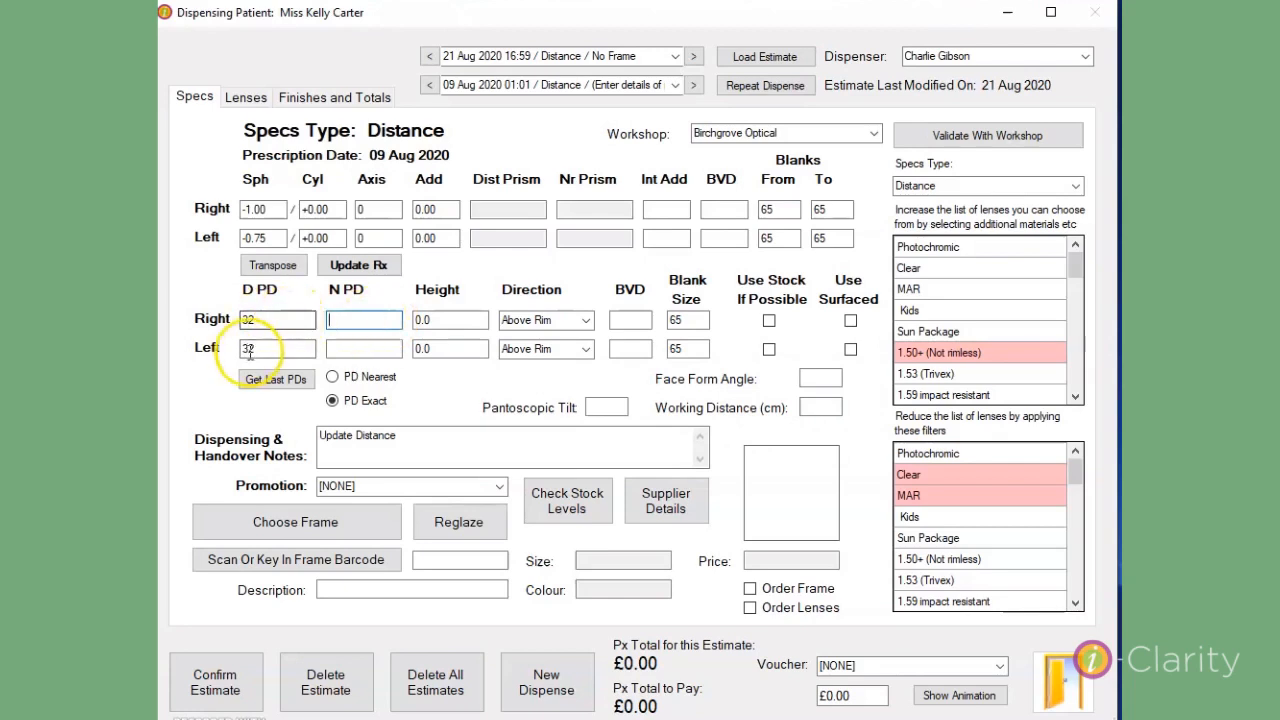
key("BackSpace")
type("1.5")
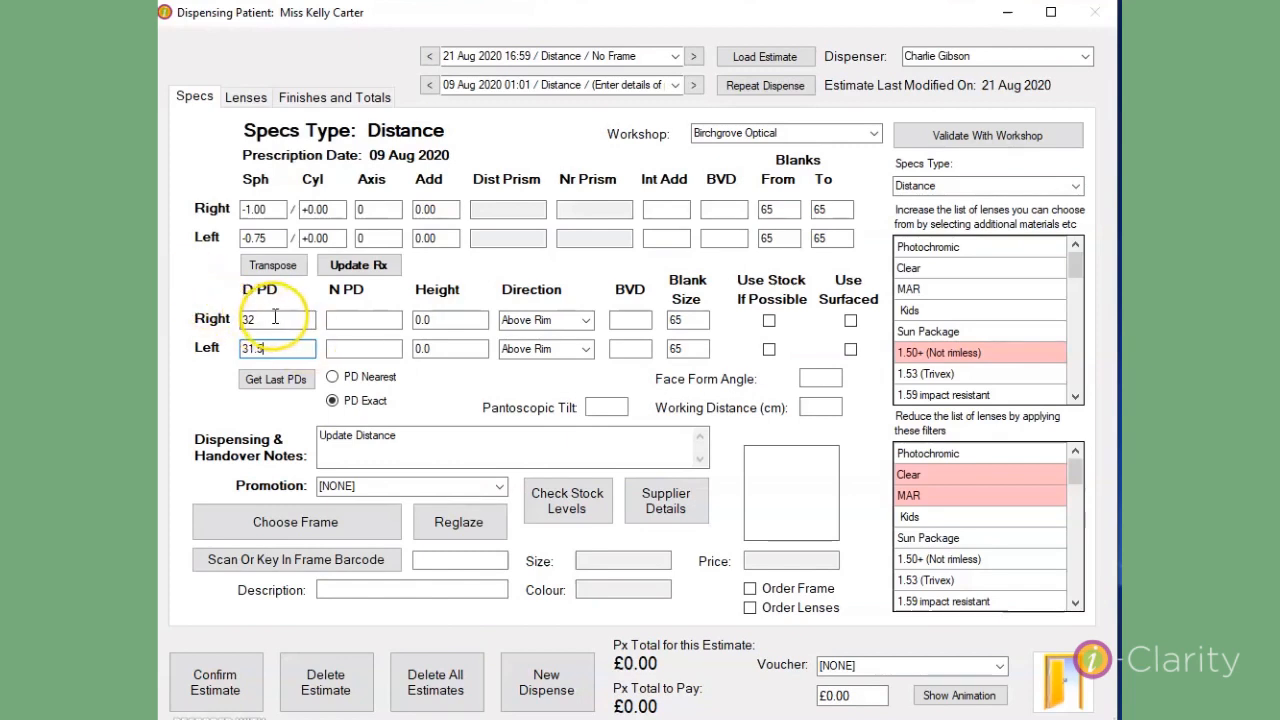
Enter a near PD of 30 for both the right and left eyes
left_click(351, 325)
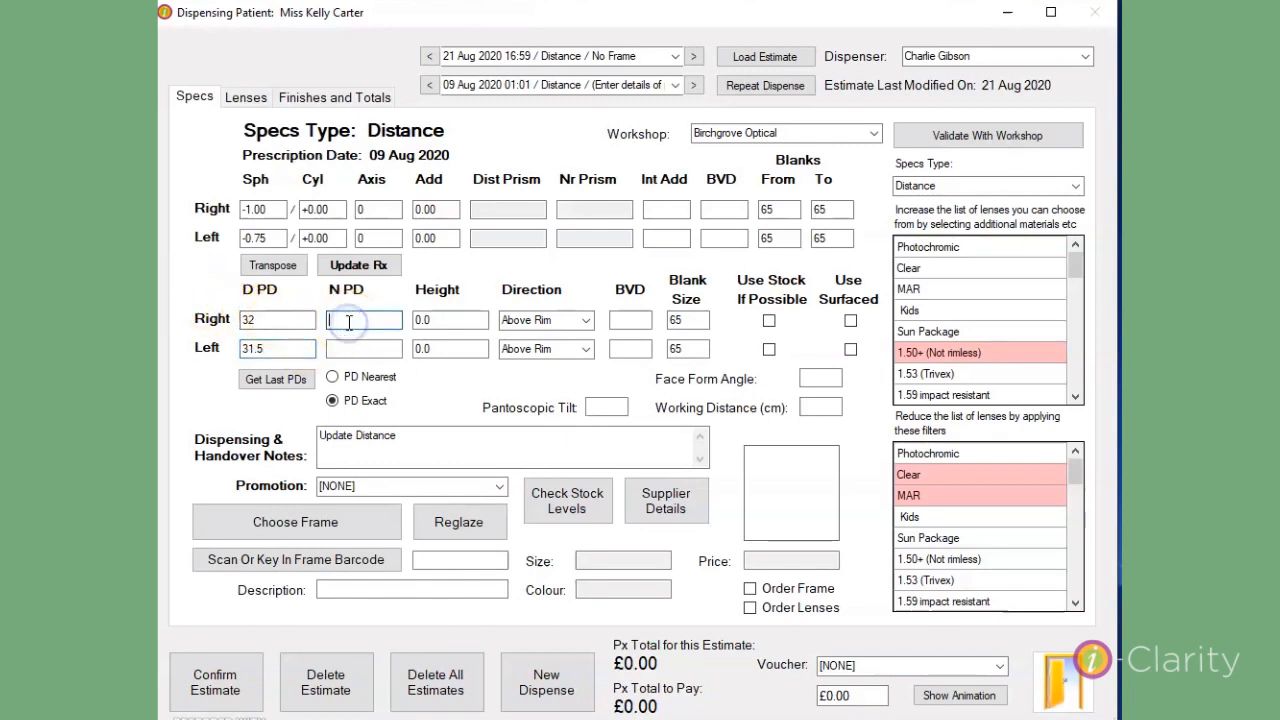
type("6")
key("BackSpace")
type("30")
key("Tab")
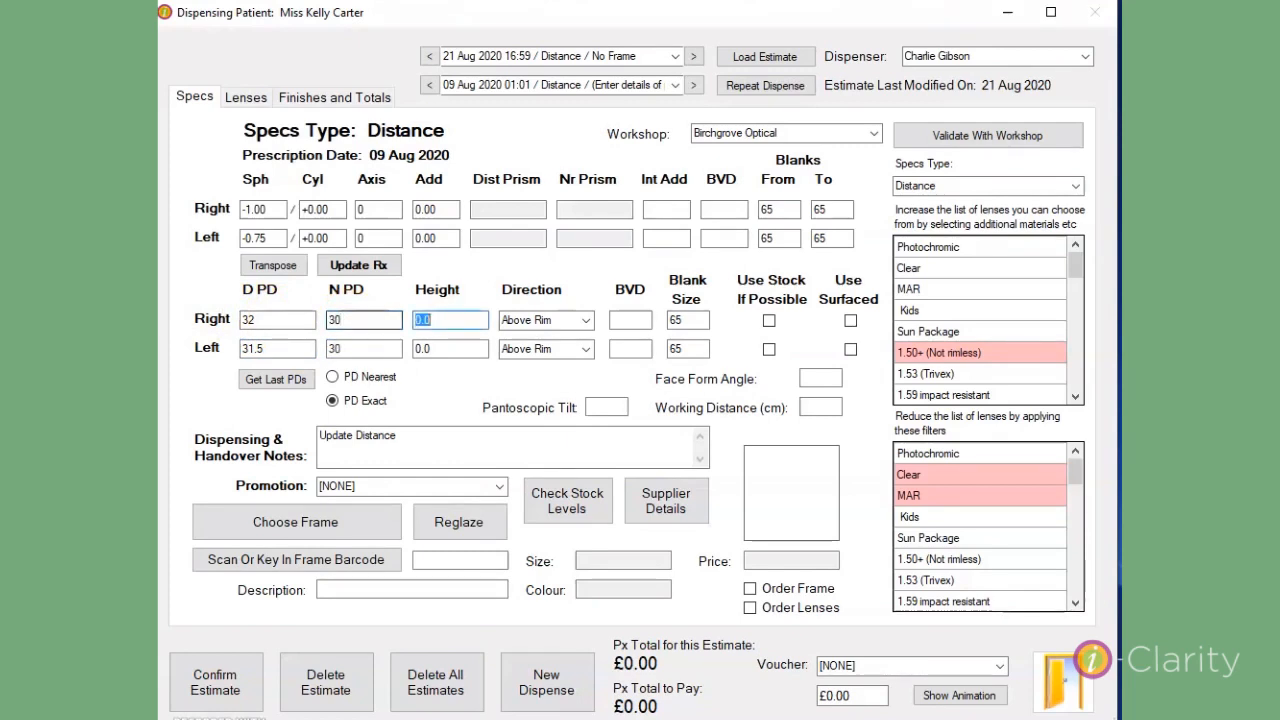
Set the heights to 20 for the right eye and 20.5 for the left, with the right direction as Above Rim
type("20")
key("Tab")
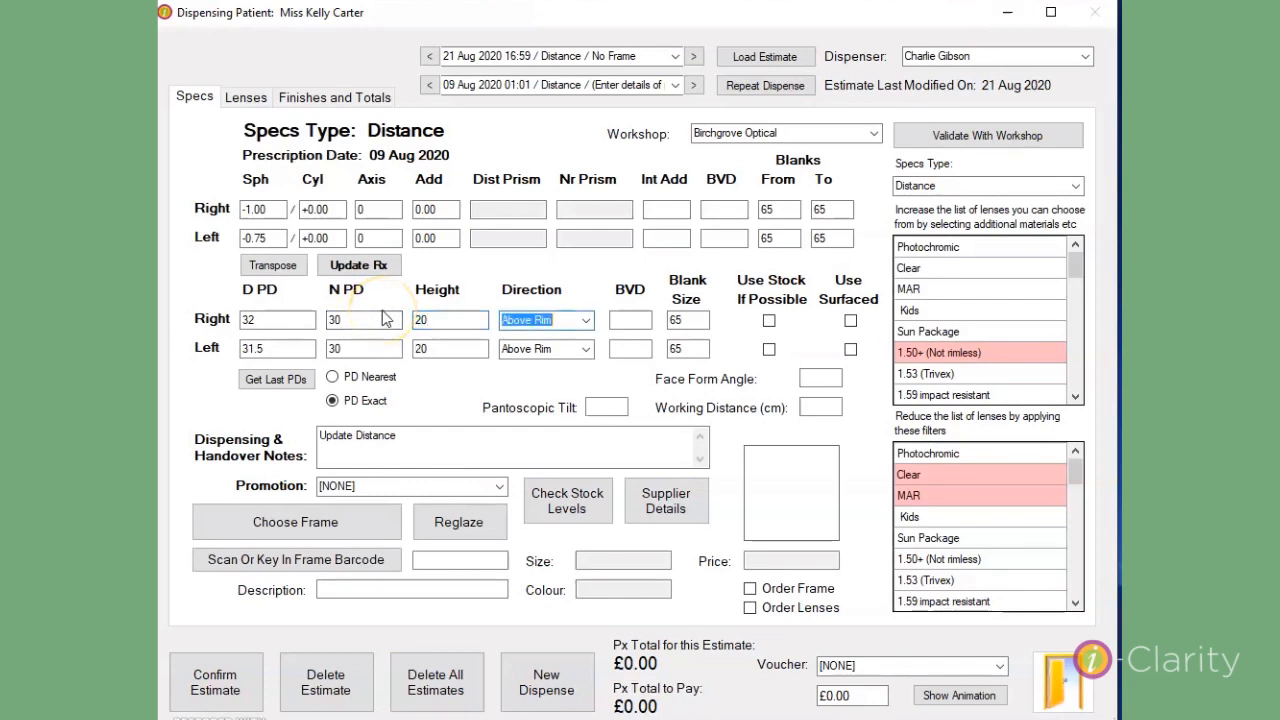
left_click(441, 348)
type(".5")
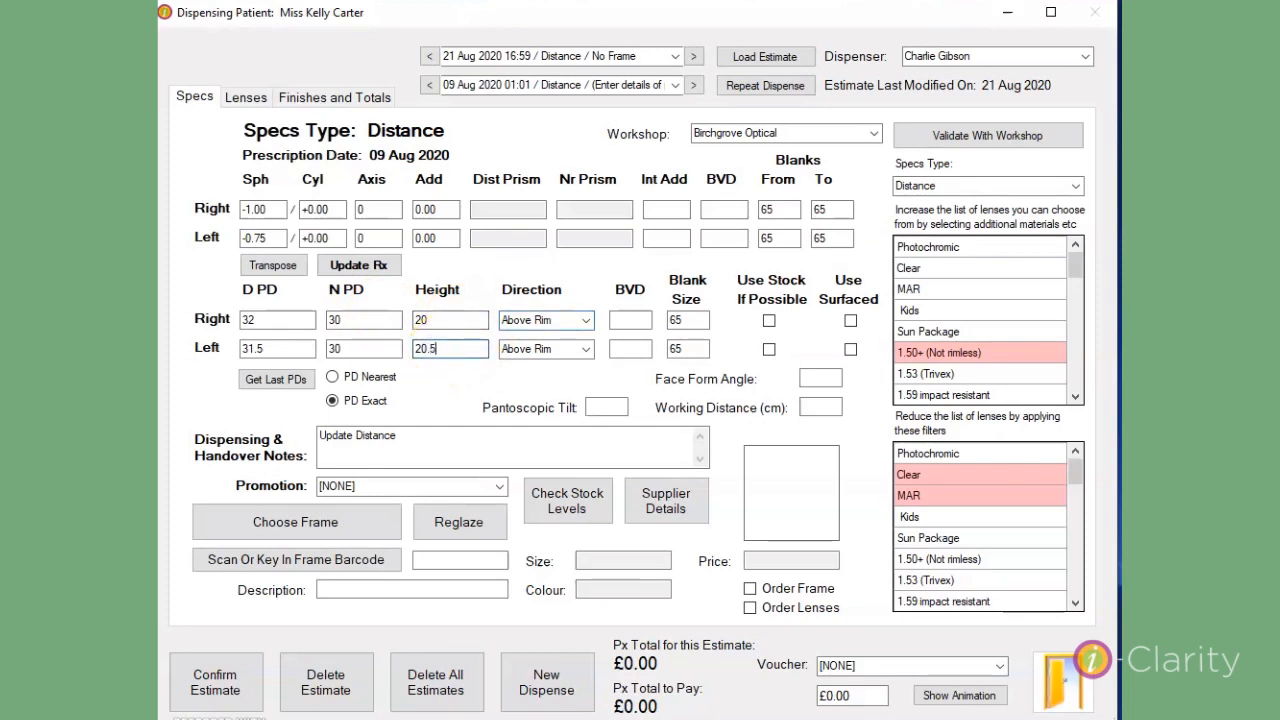
left_click(587, 320)
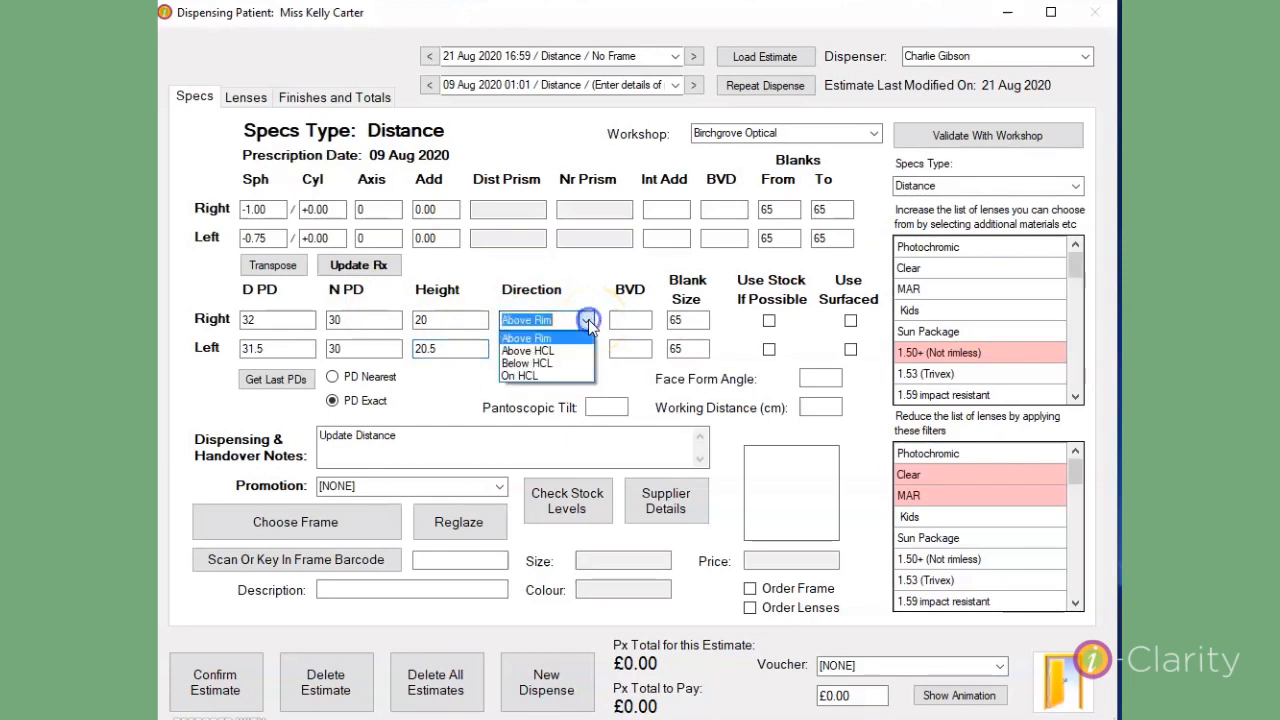
left_click(588, 319)
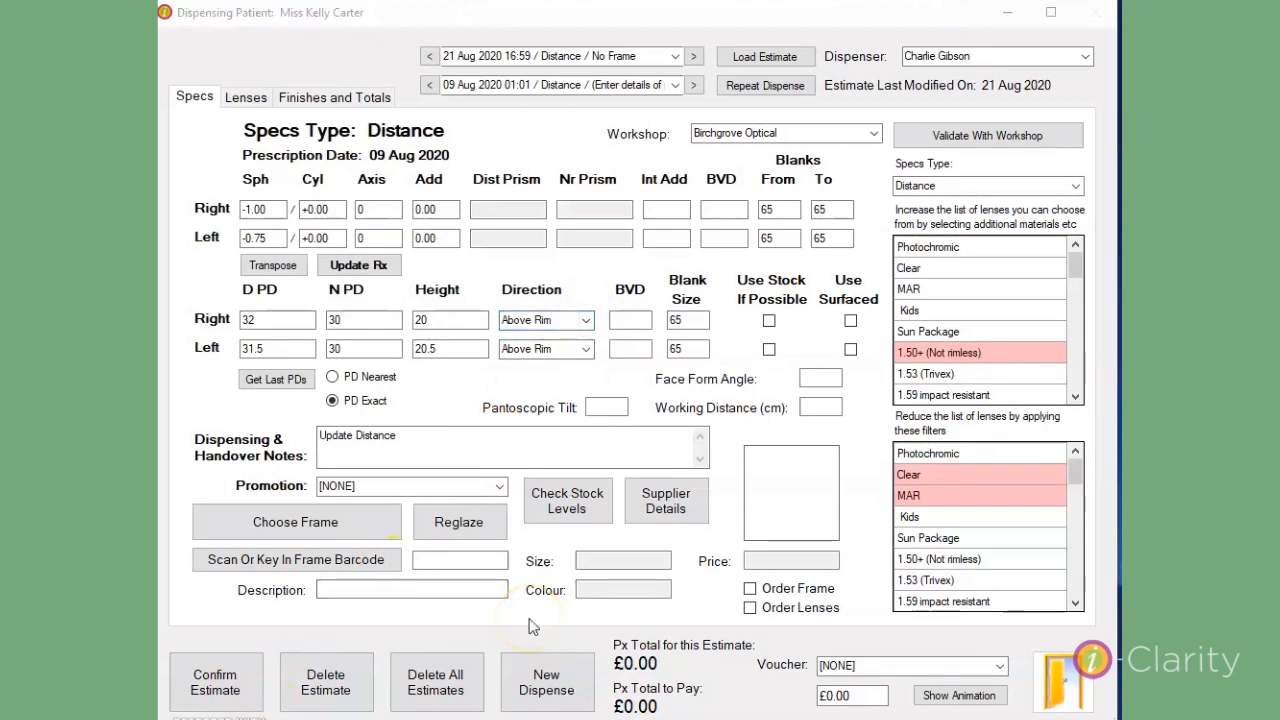
left_click(275, 382)
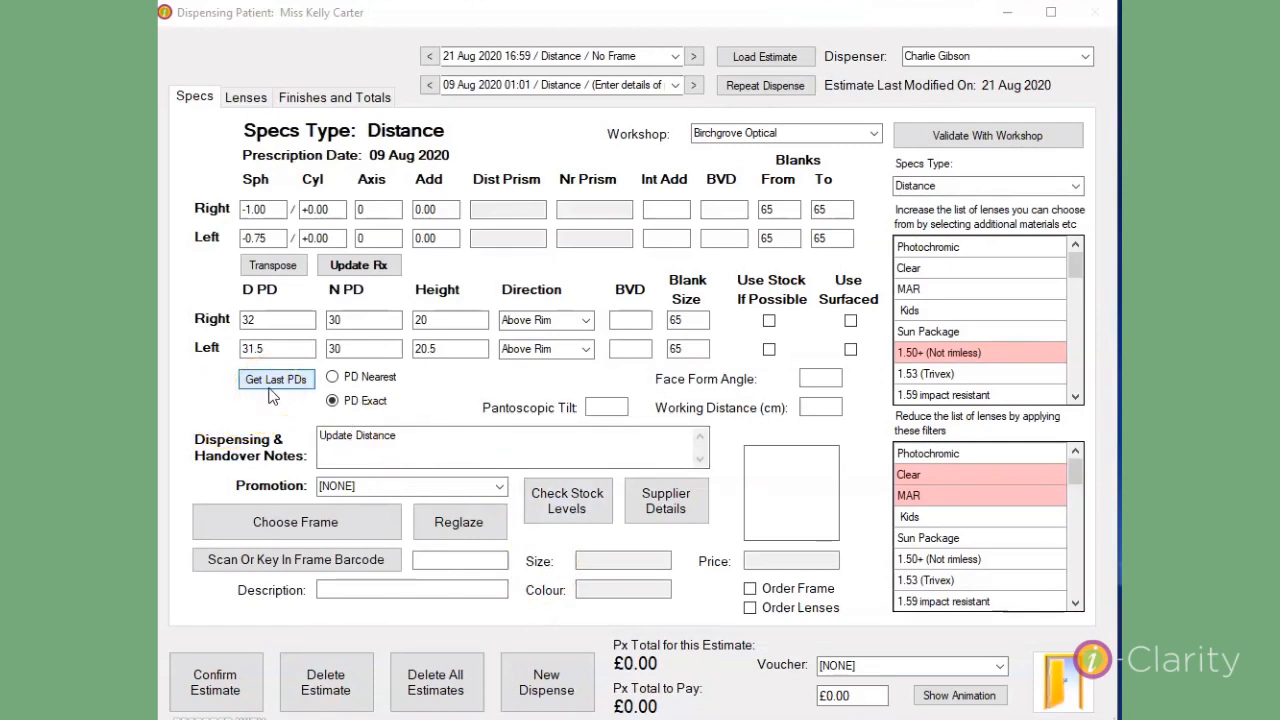
left_click(453, 382)
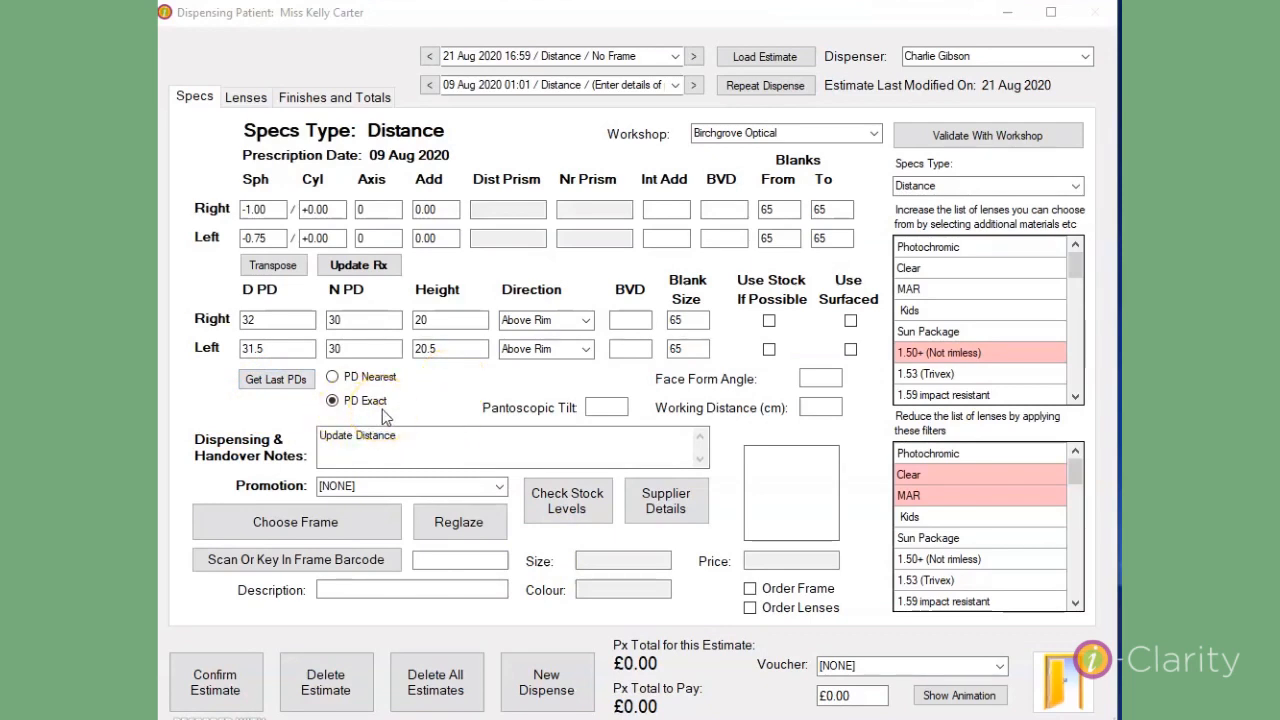
left_click(334, 379)
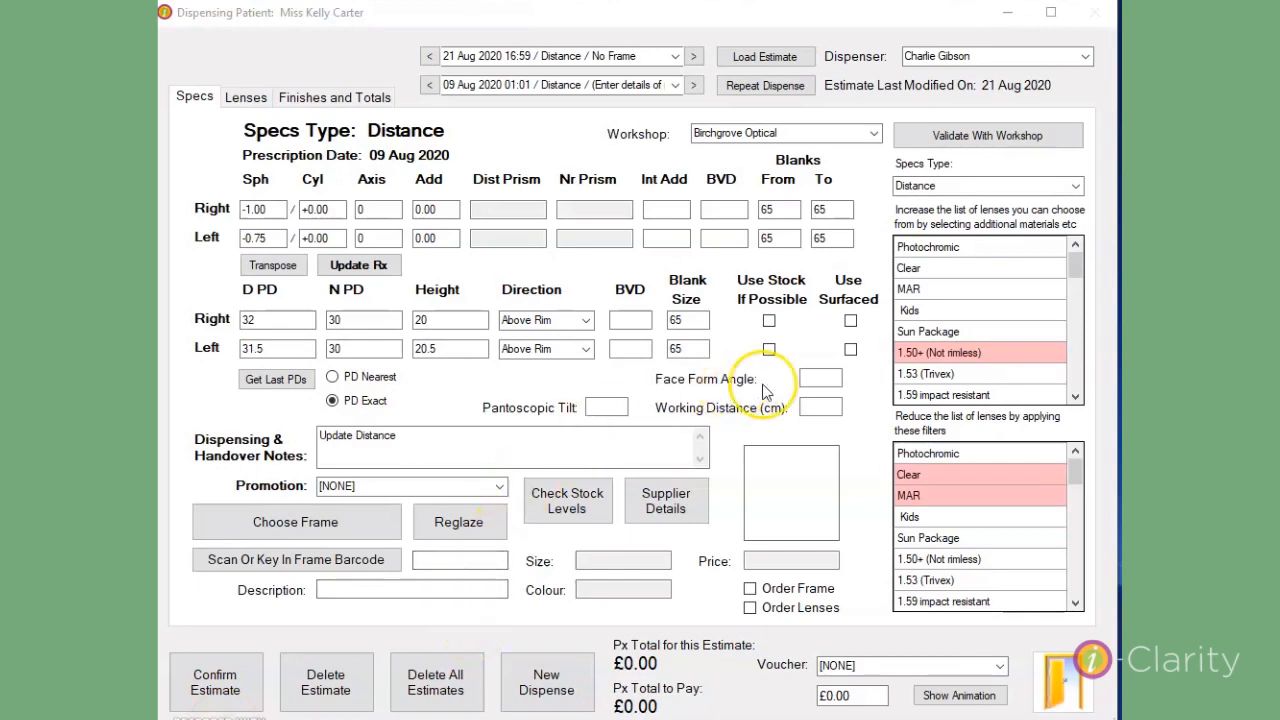
left_click(818, 381)
left_click(607, 408)
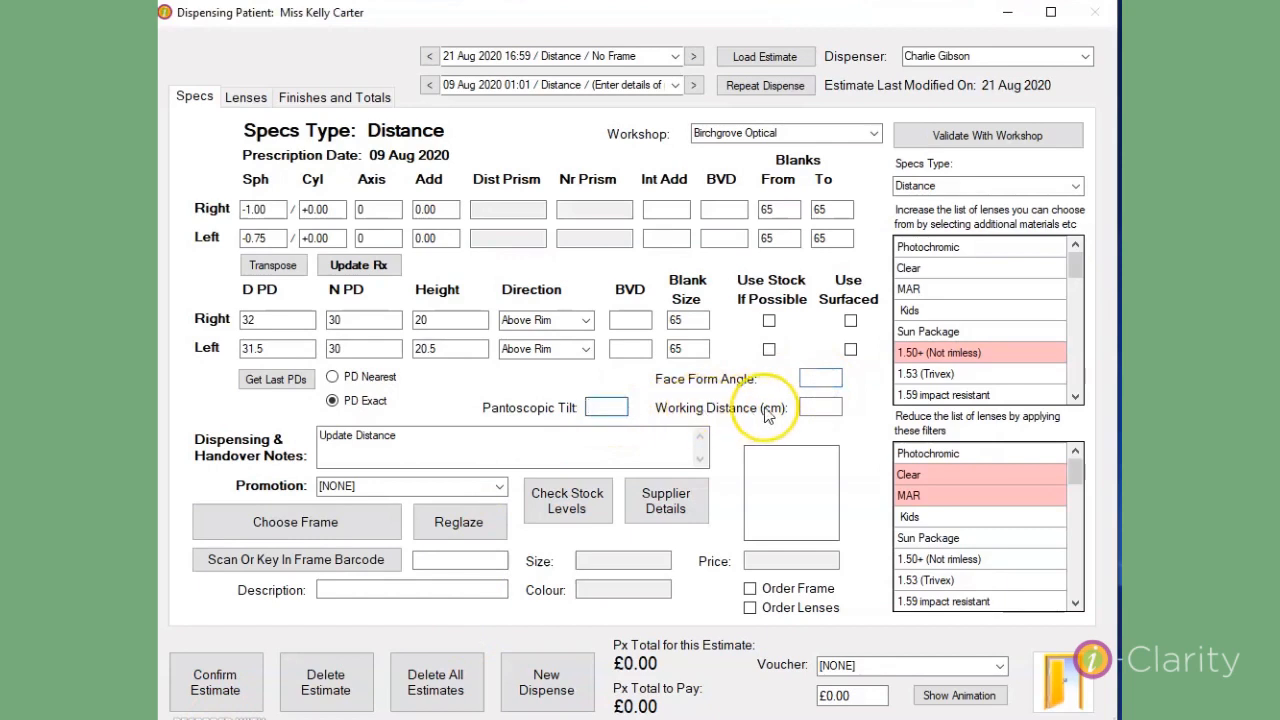
left_click(828, 408)
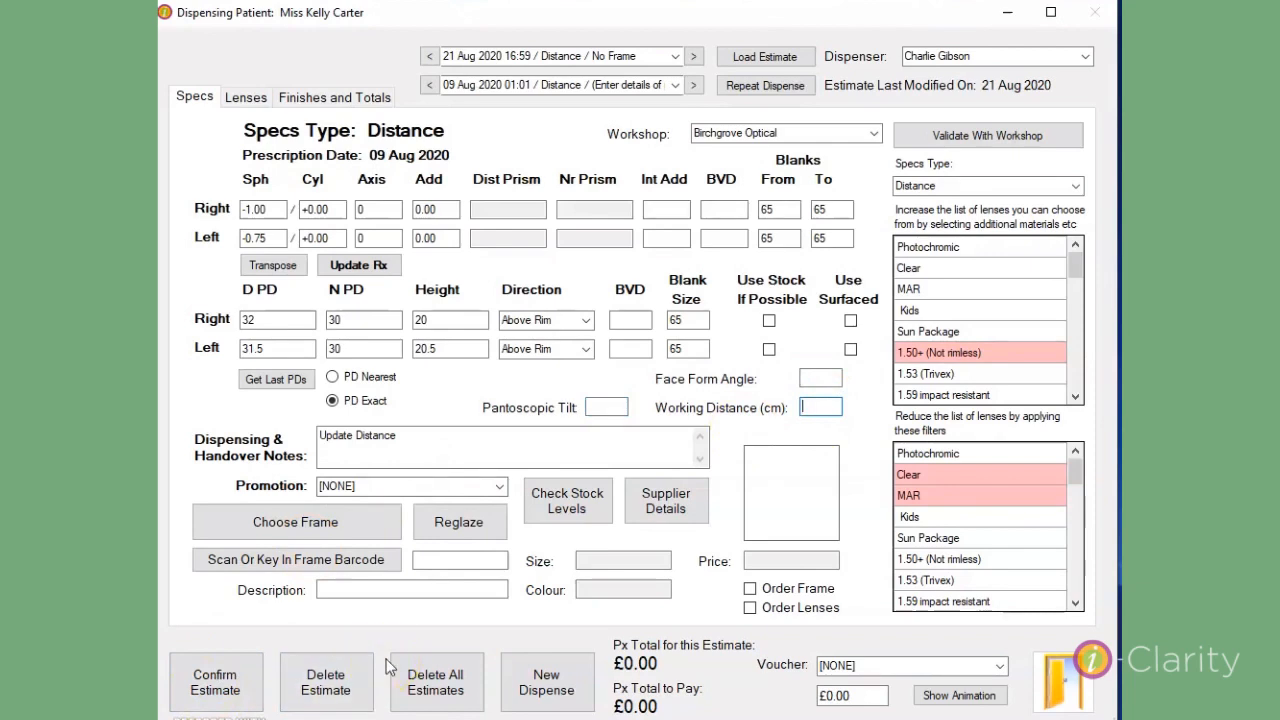
Filter the frame descriptions by "vanco" and select the Eco Vancouver :: MOD001 frame
left_click(333, 537)
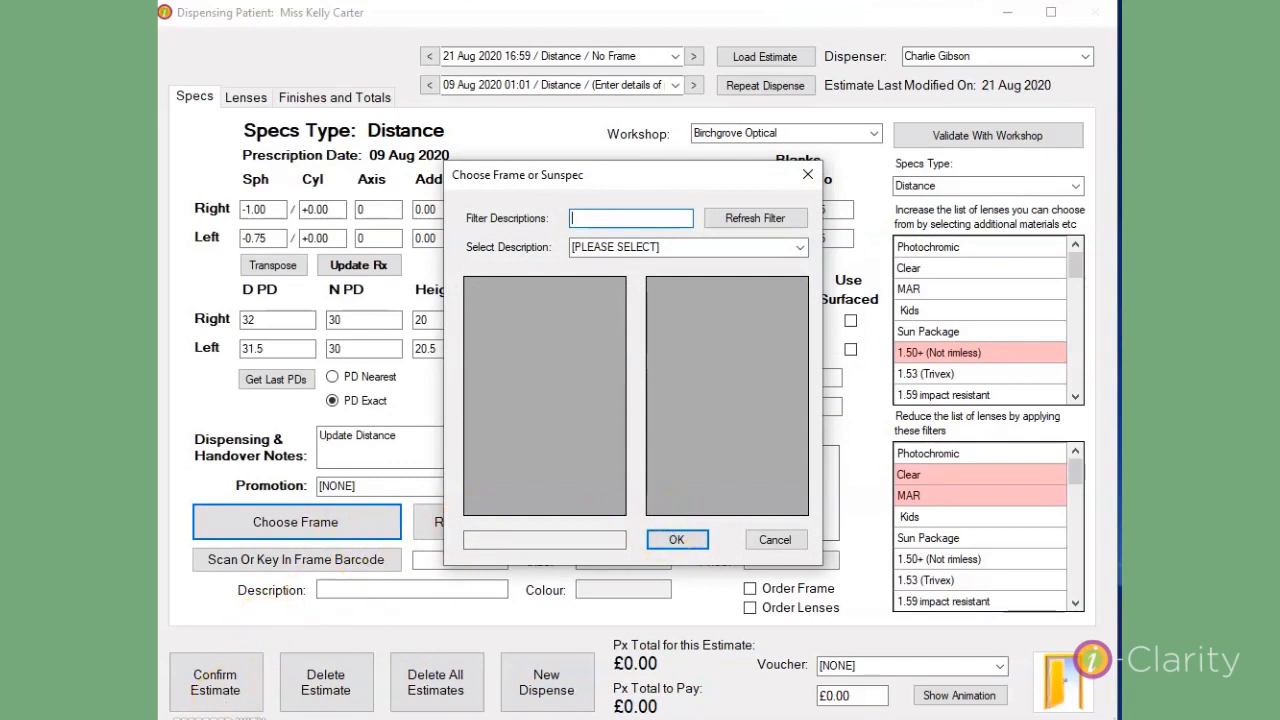
left_click(314, 610)
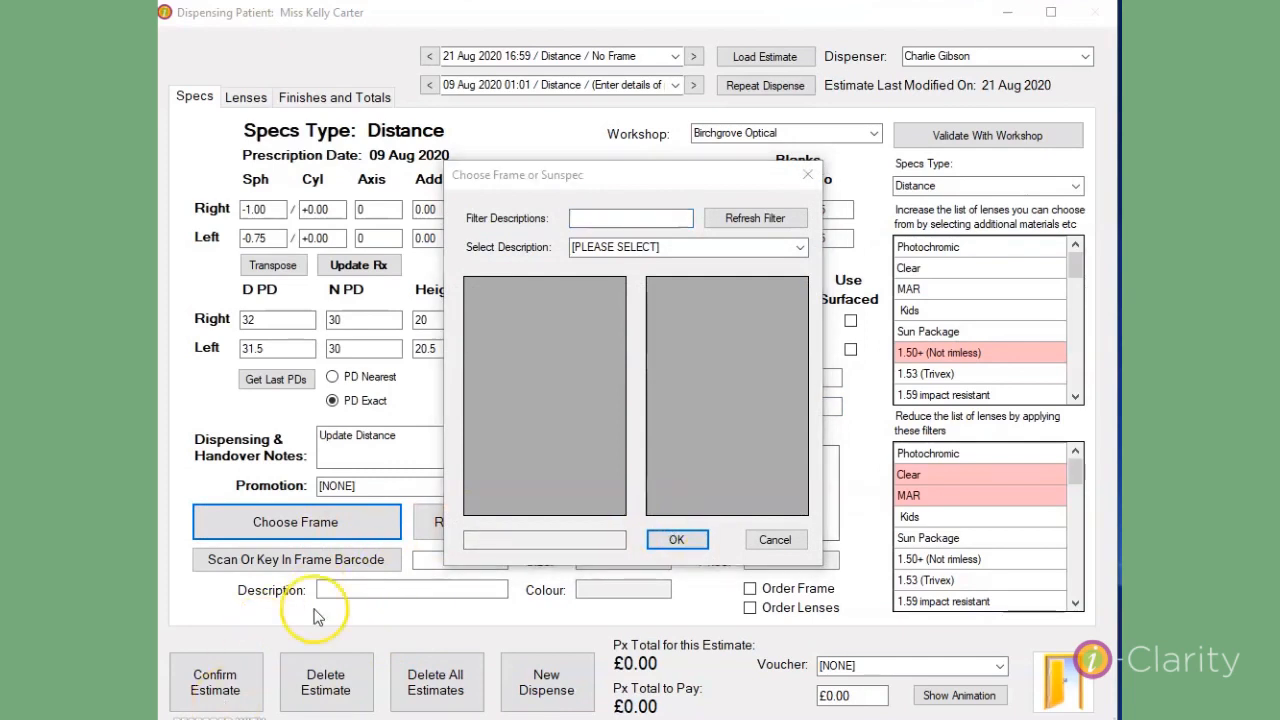
left_click(594, 218)
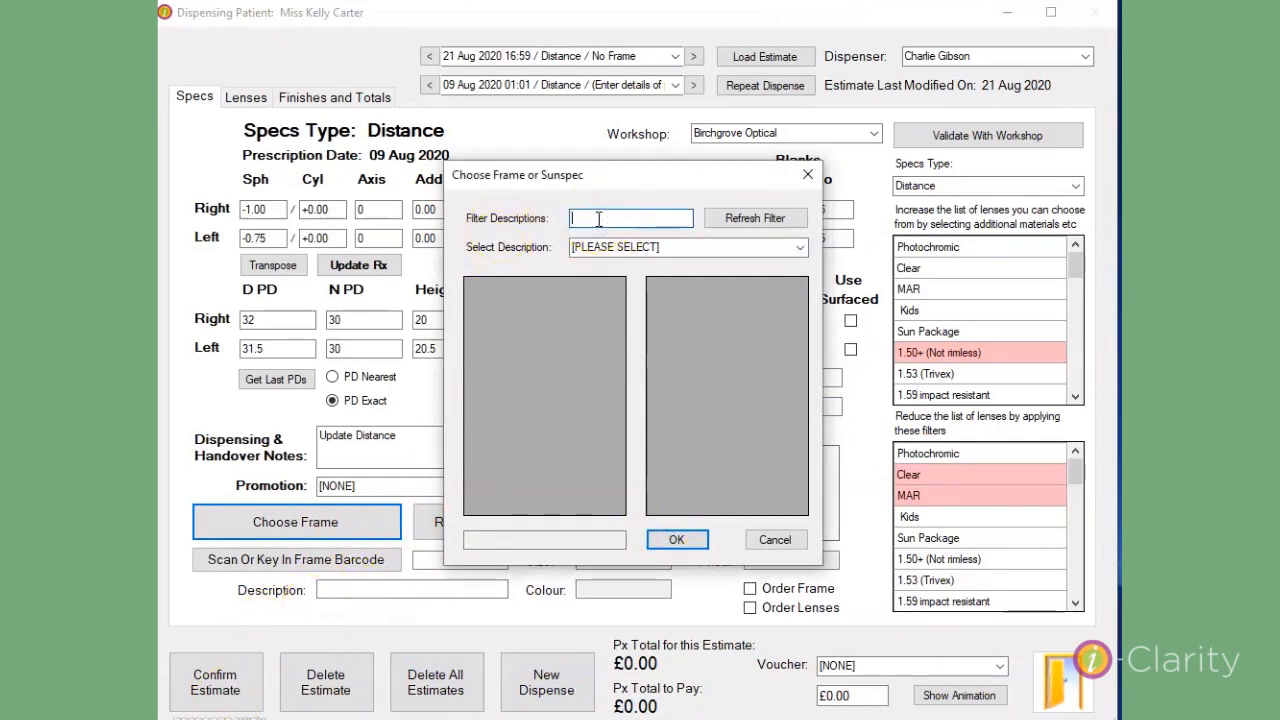
type("vanco")
left_click(783, 220)
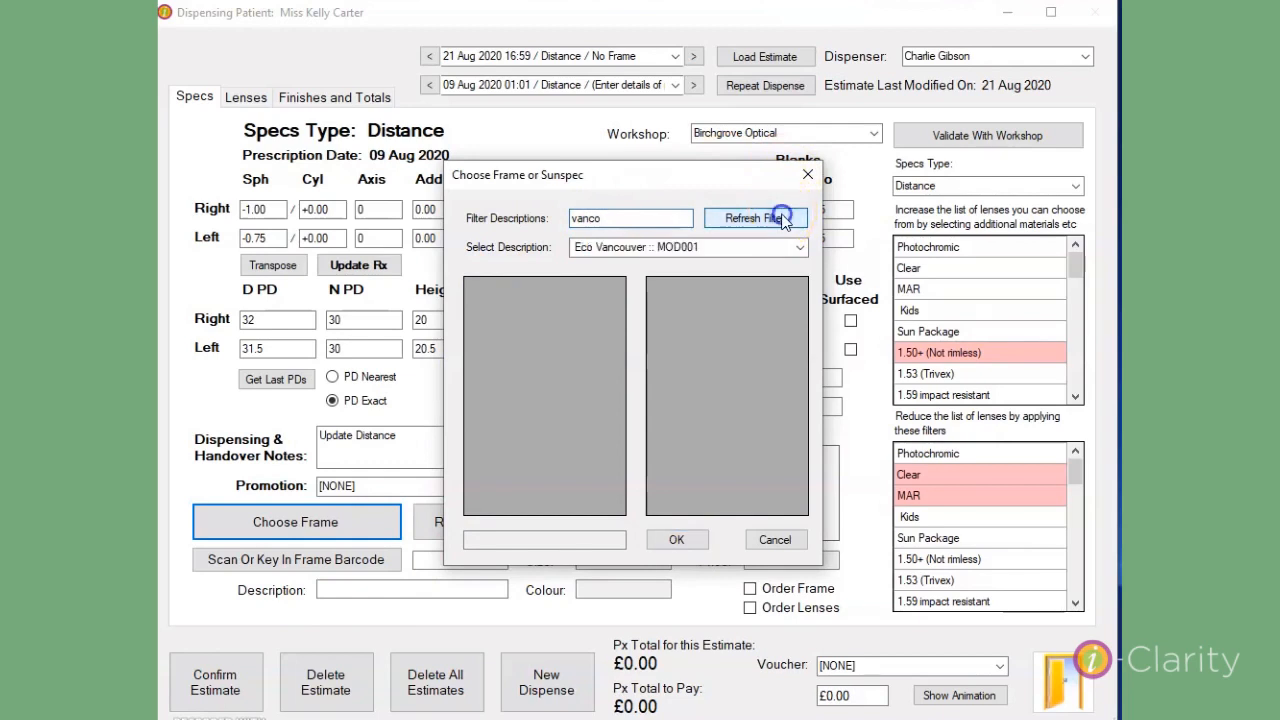
left_click(800, 247)
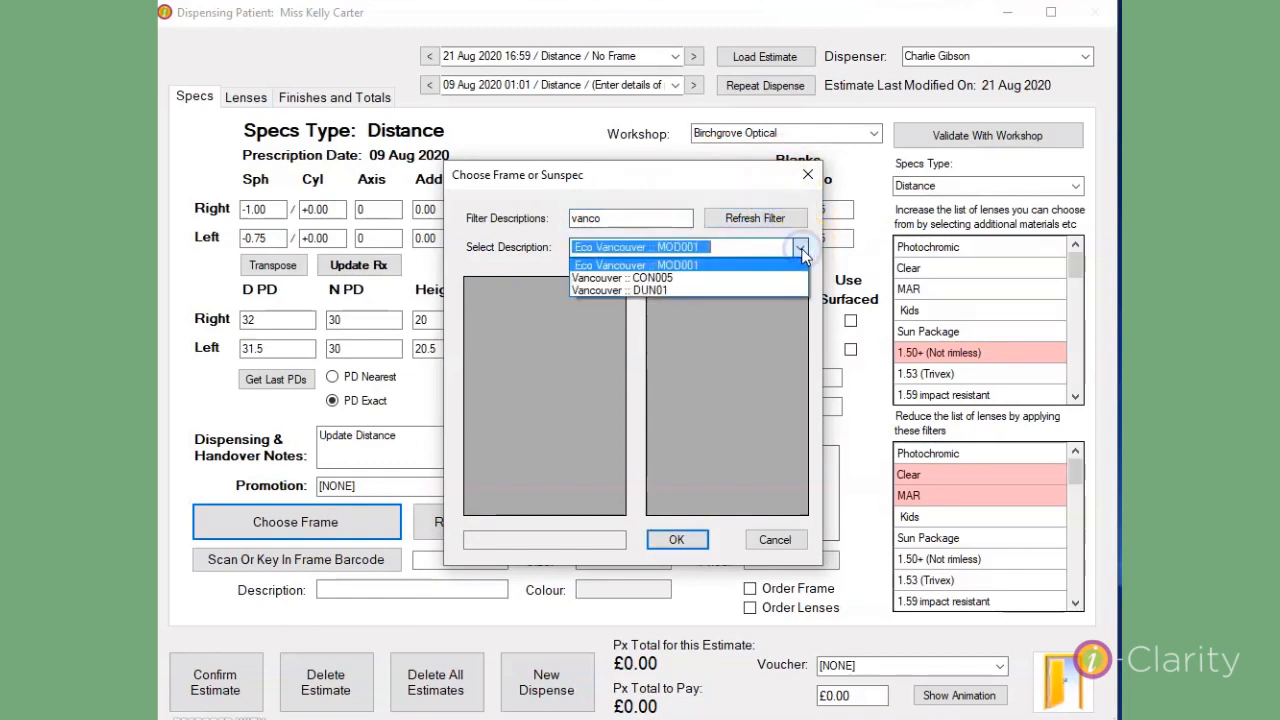
left_click(684, 265)
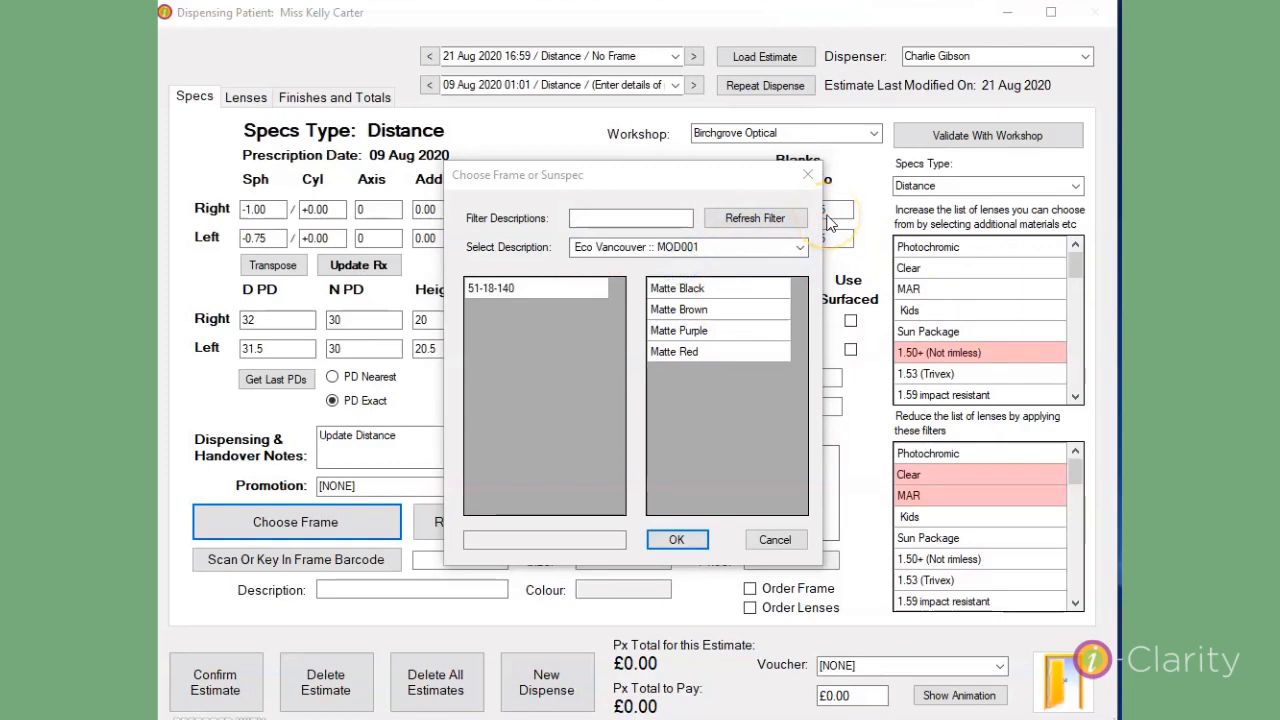
Add the 51-18-140 frame in Matte Brown to the dispense, and switch Order Frame on and off again
left_click(695, 311)
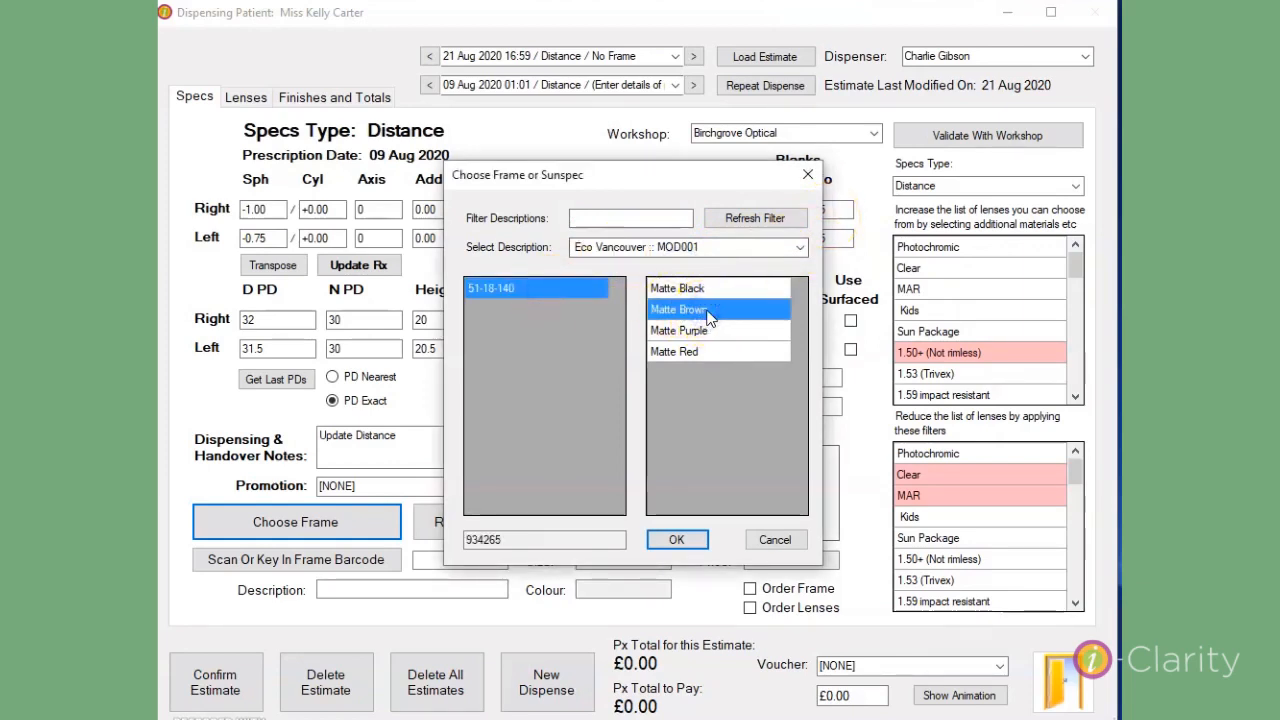
left_click(684, 541)
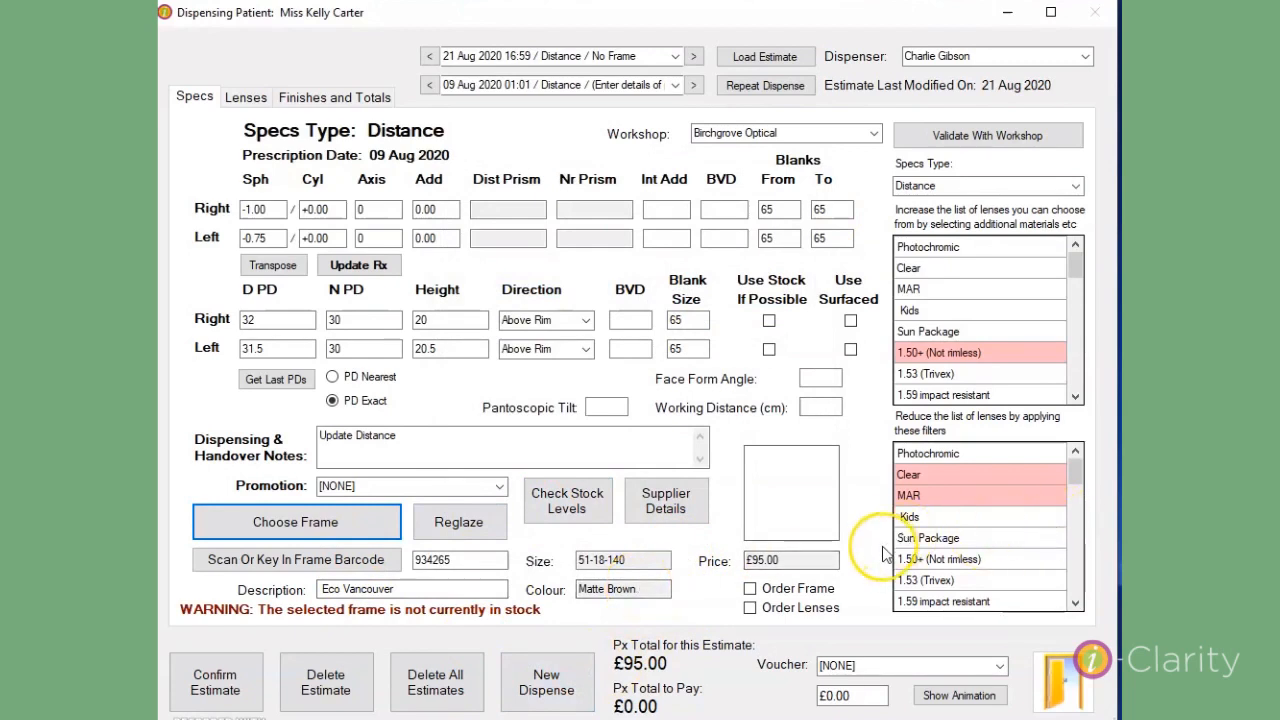
left_click(751, 591)
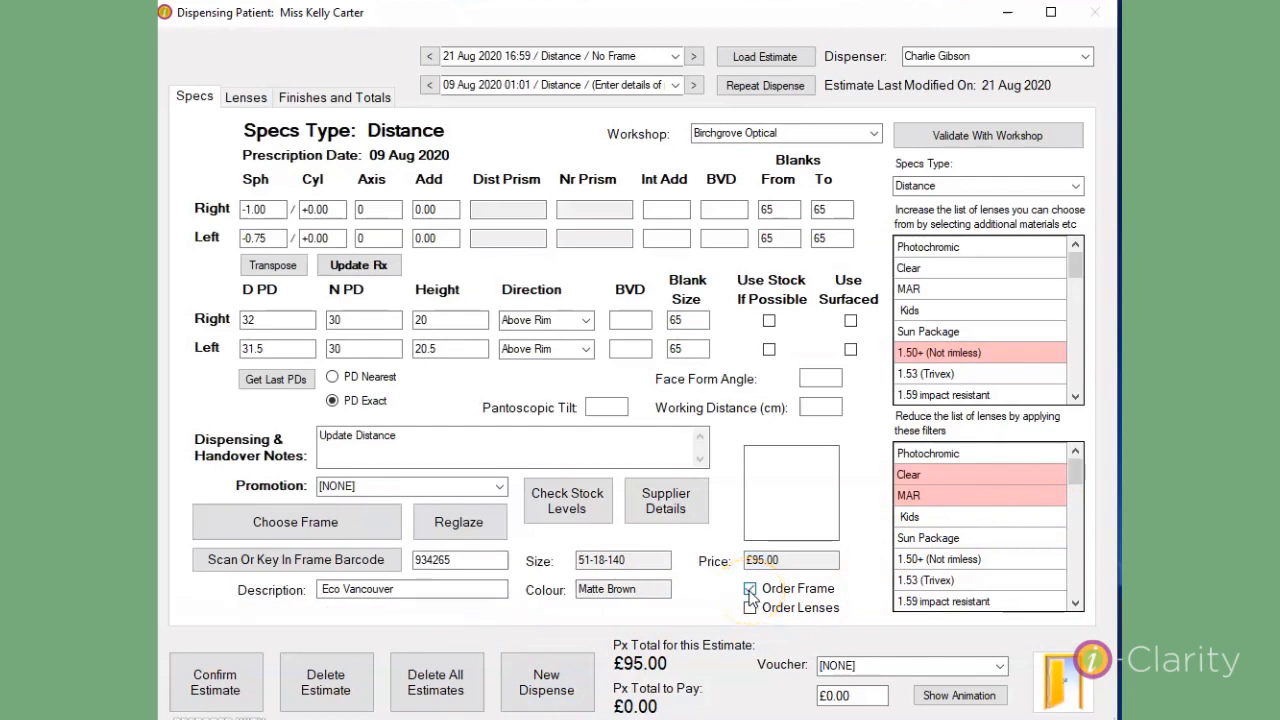
left_click(750, 590)
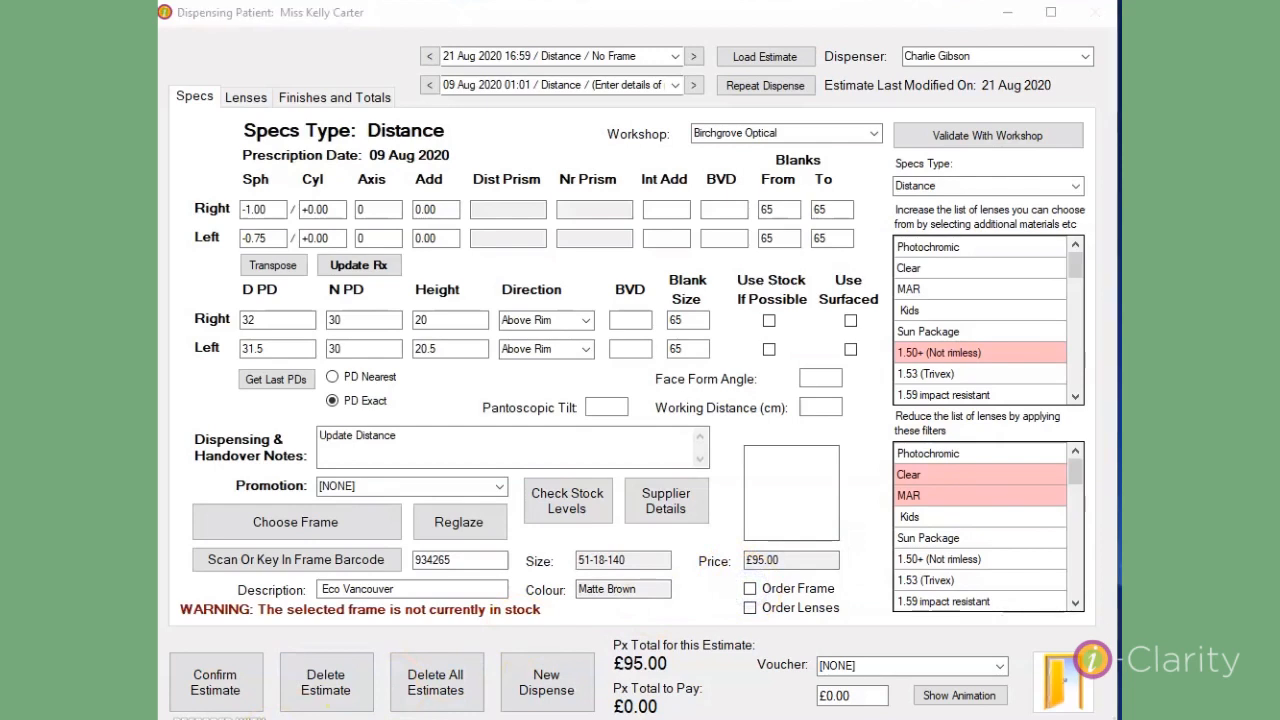
Make the dispense a reglaze of the patient's own frame and set its description to "Own V12345 in coral 52x18"
left_click(472, 520)
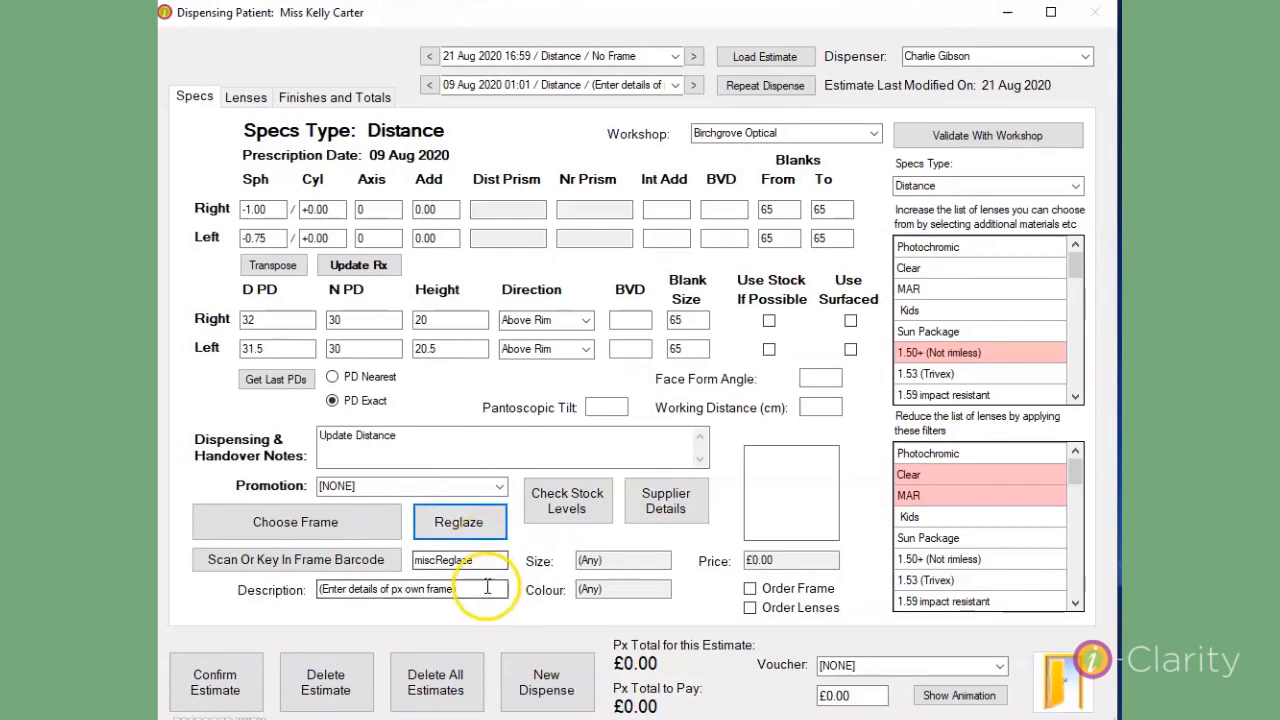
left_click(419, 557)
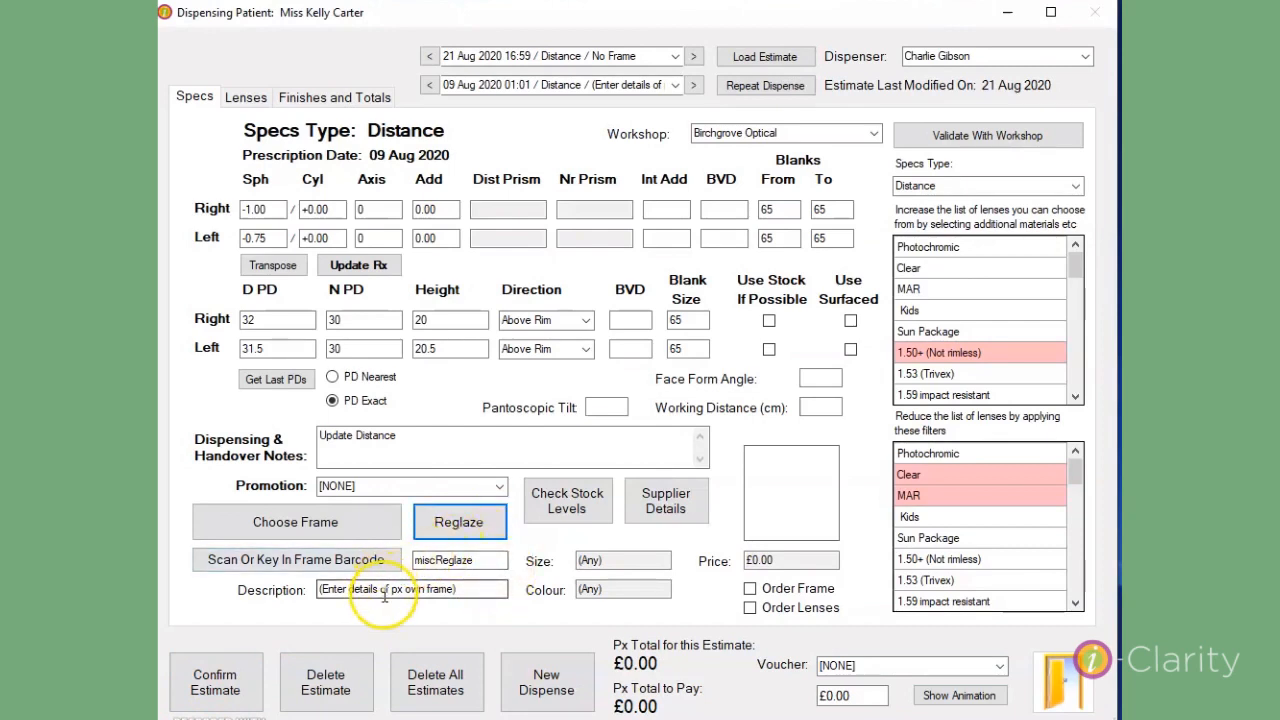
left_click(487, 590)
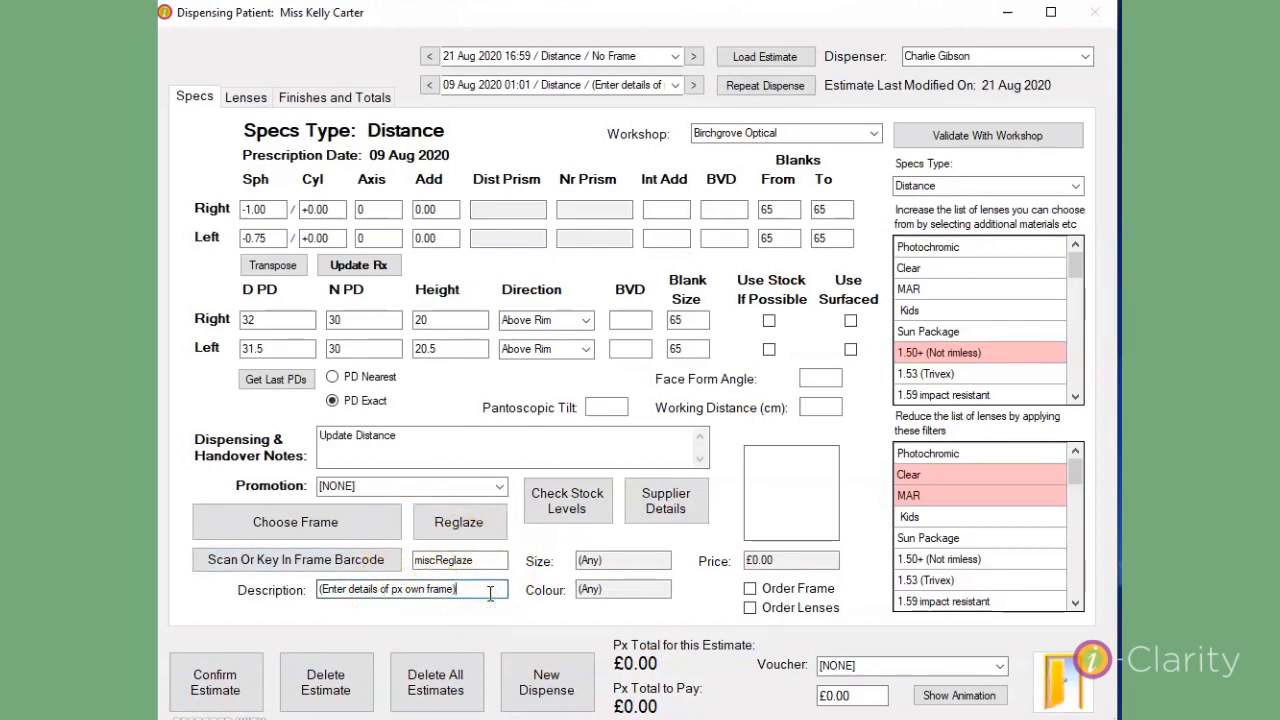
left_click_drag(490, 591, 280, 591)
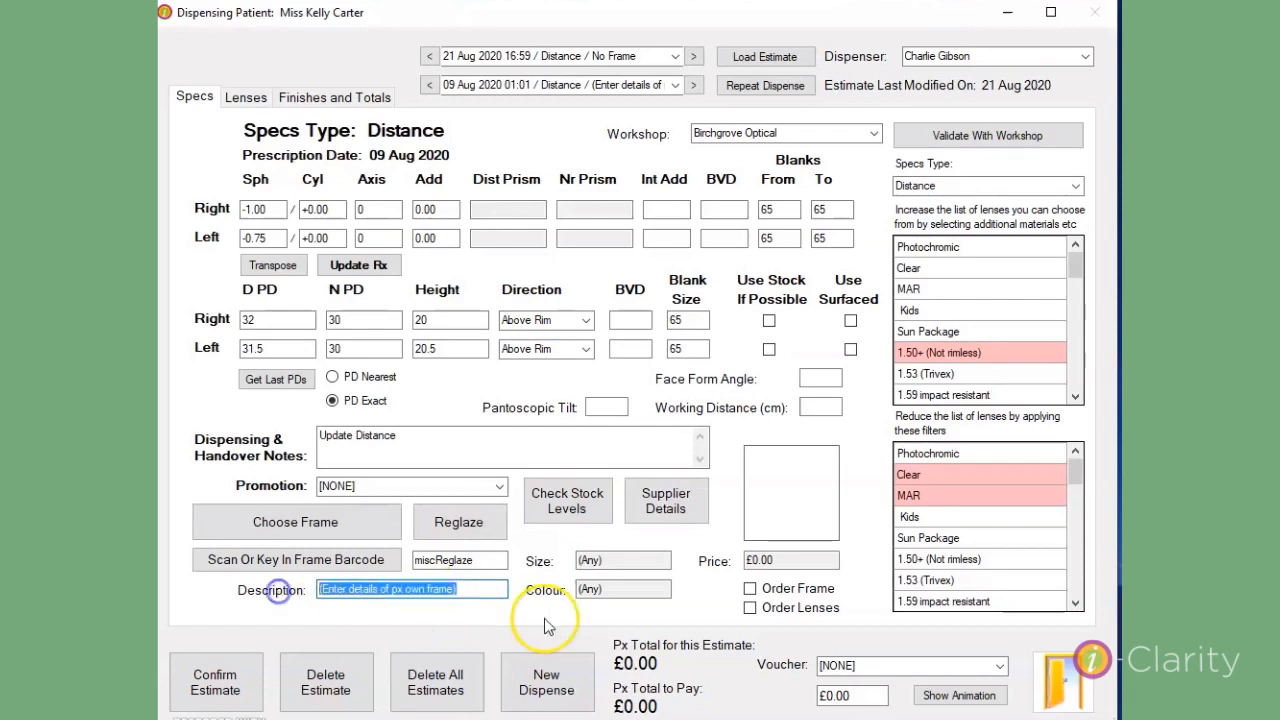
type("O")
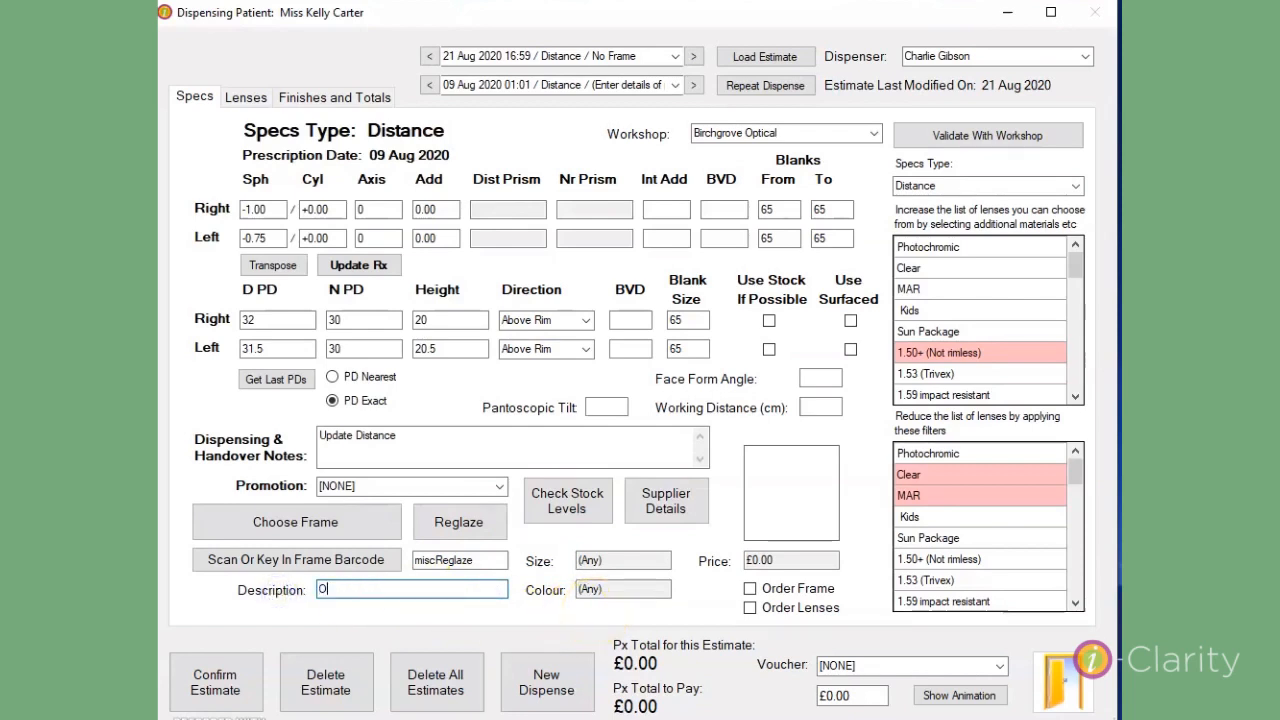
type("wn V12345 in ")
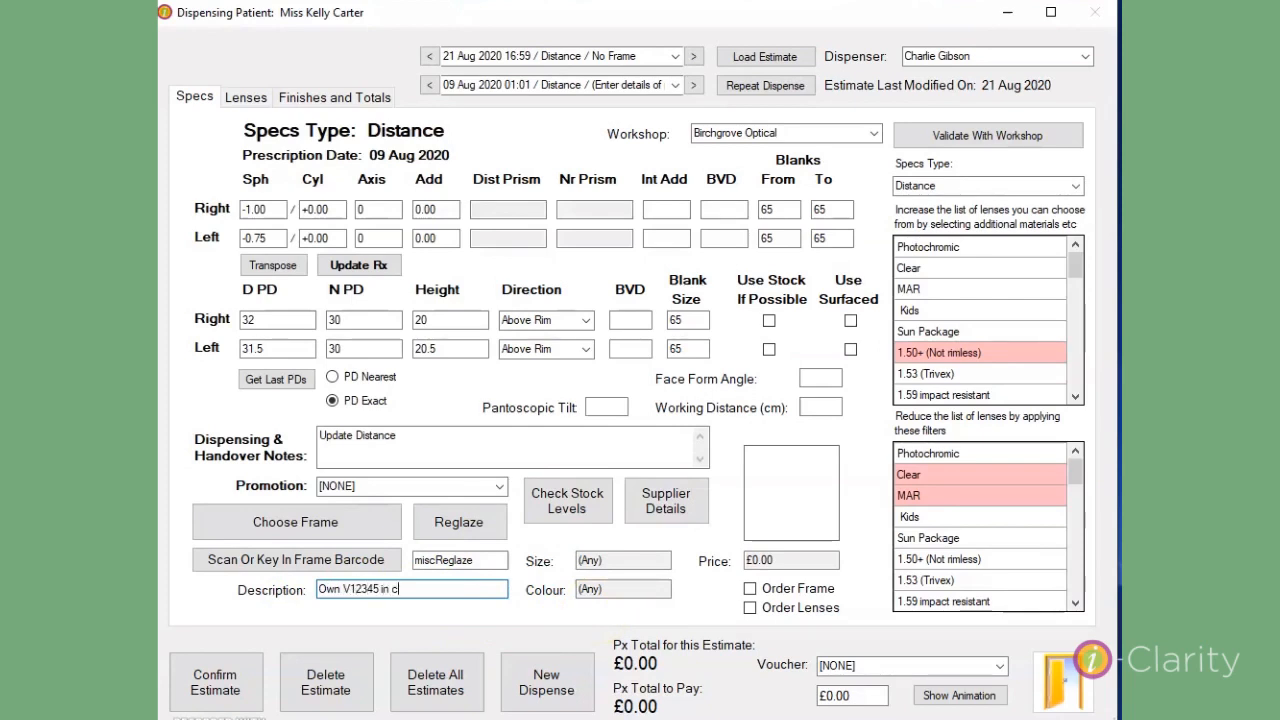
type("coral 52x18")
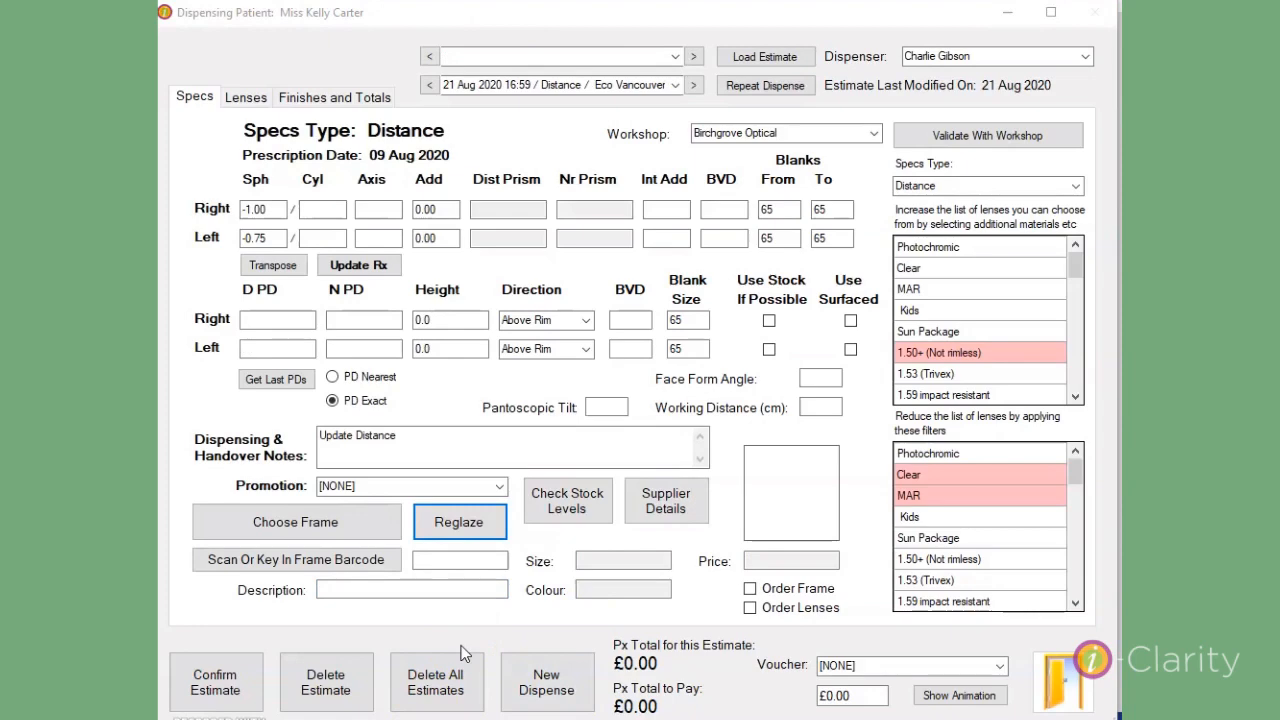
Reglaze the previously dispensed Eco Vancouver 51-18-140 frame in Matte Black
left_click(460, 523)
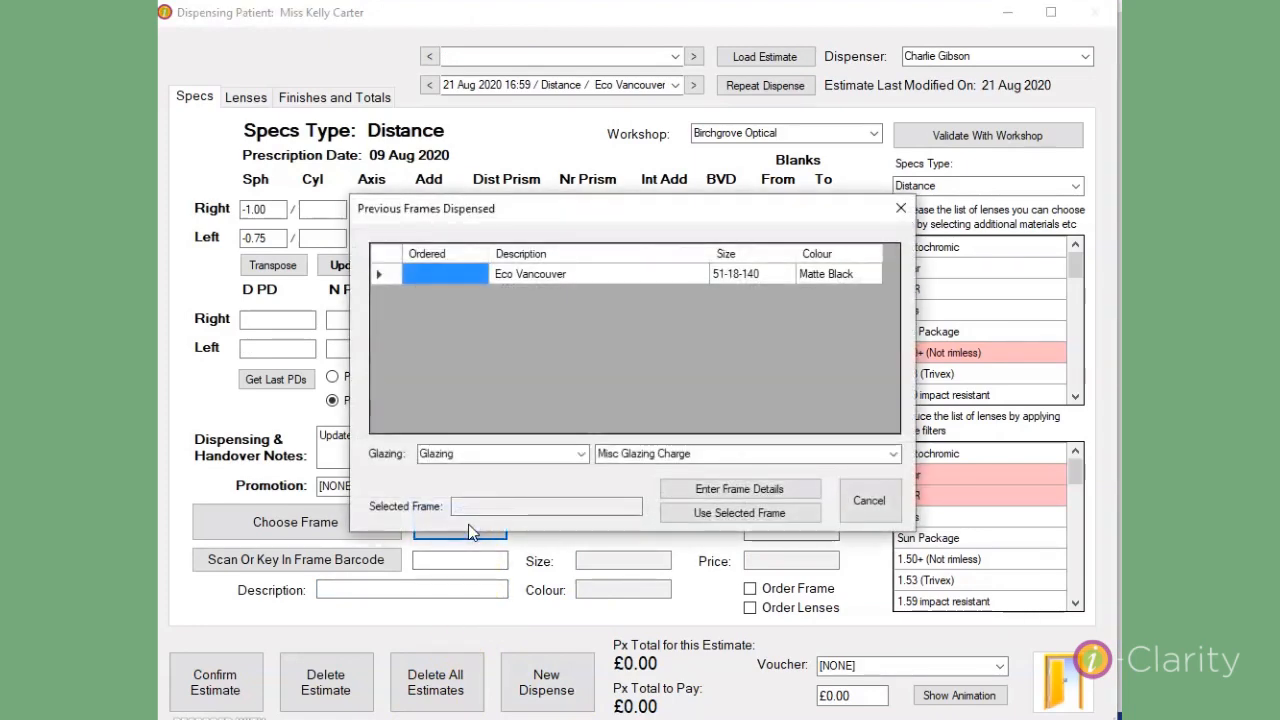
left_click(472, 534)
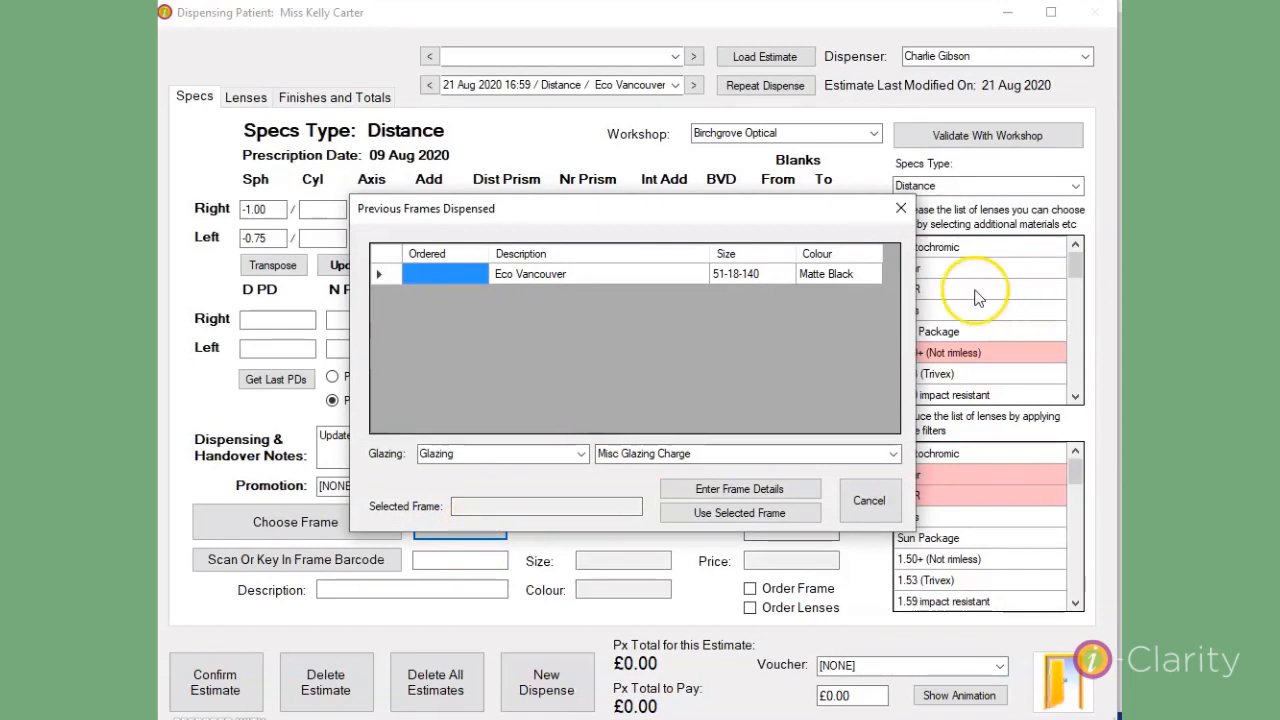
left_click(589, 273)
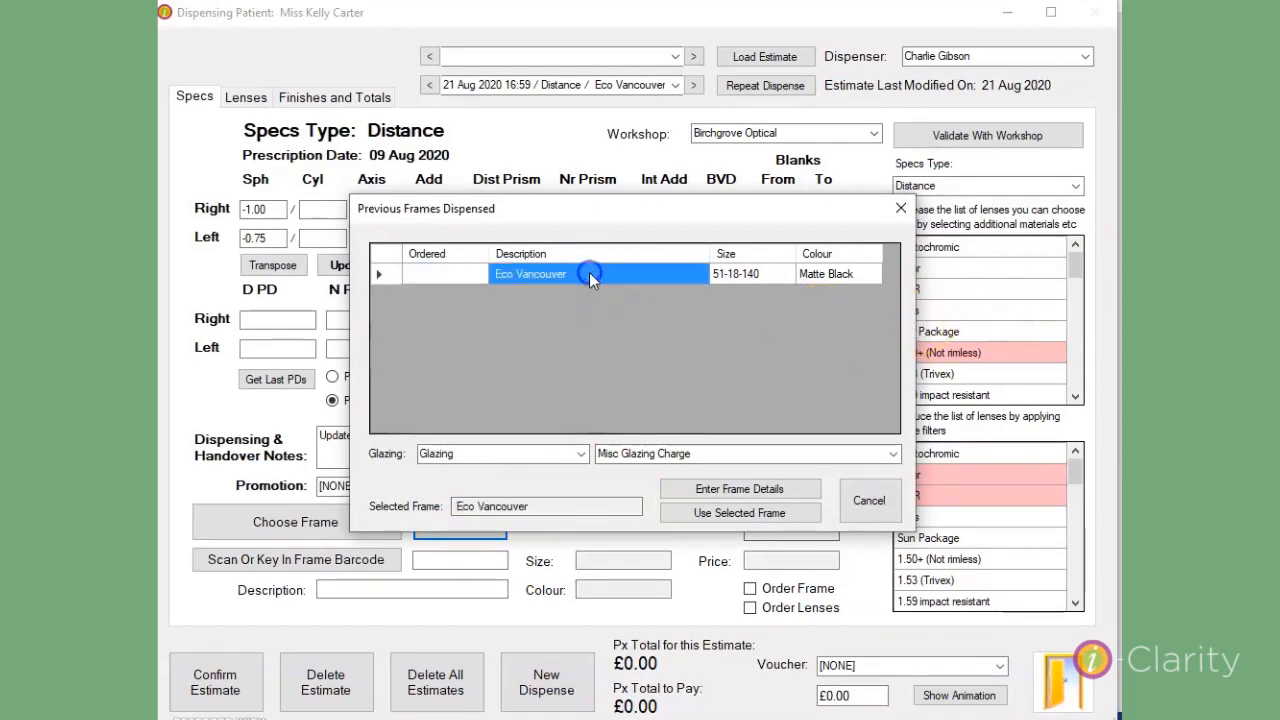
left_click(735, 513)
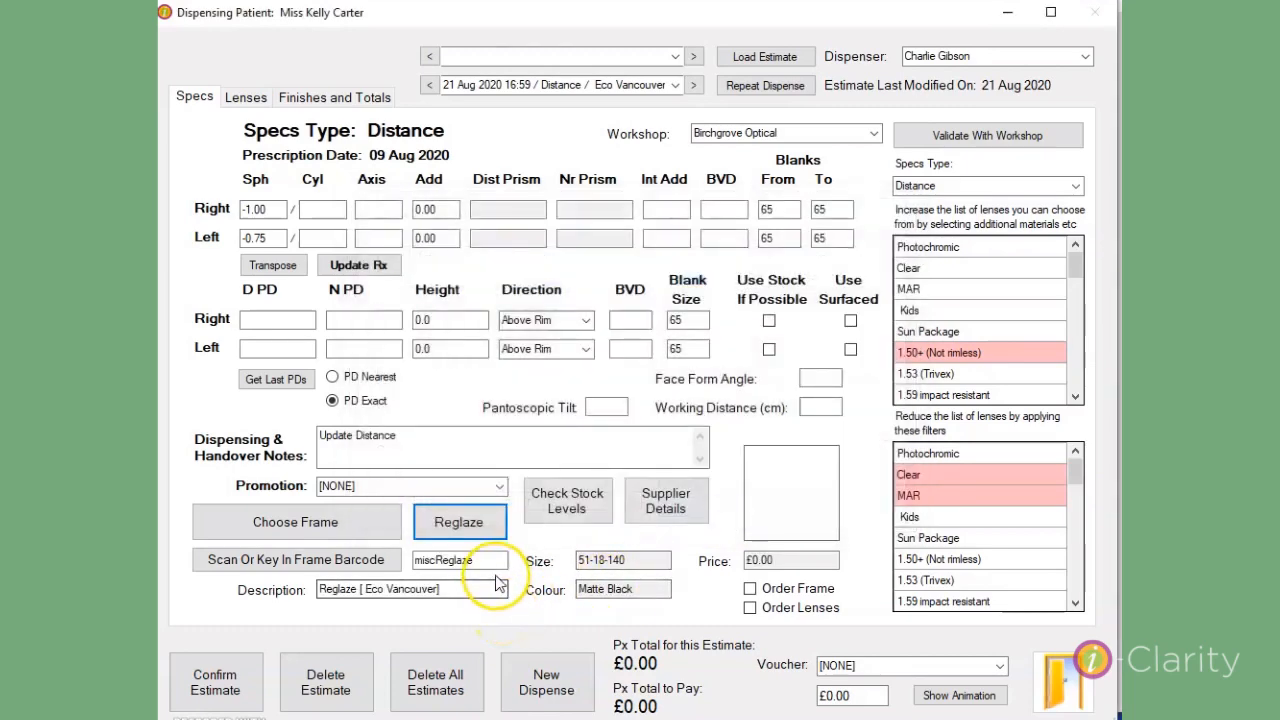
Switch the reglaze to manually entered frame details and describe the frame as "Retro 285 in blue"
left_click(482, 526)
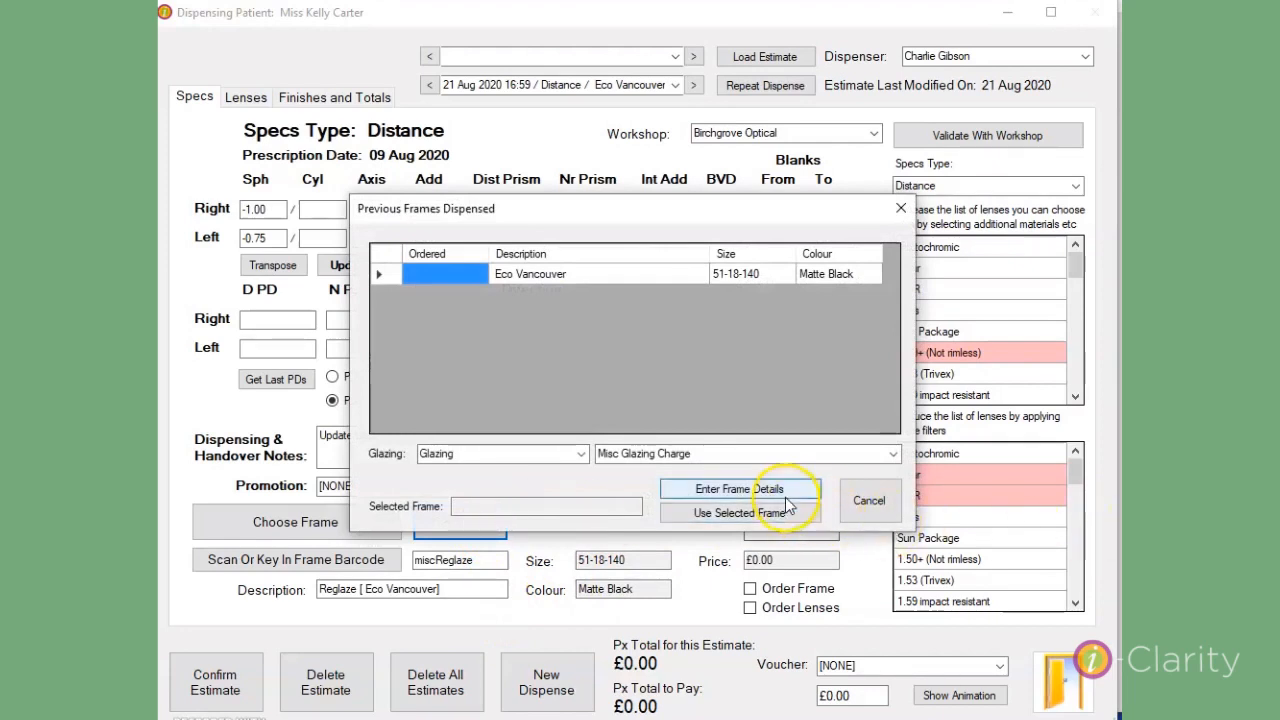
left_click(740, 489)
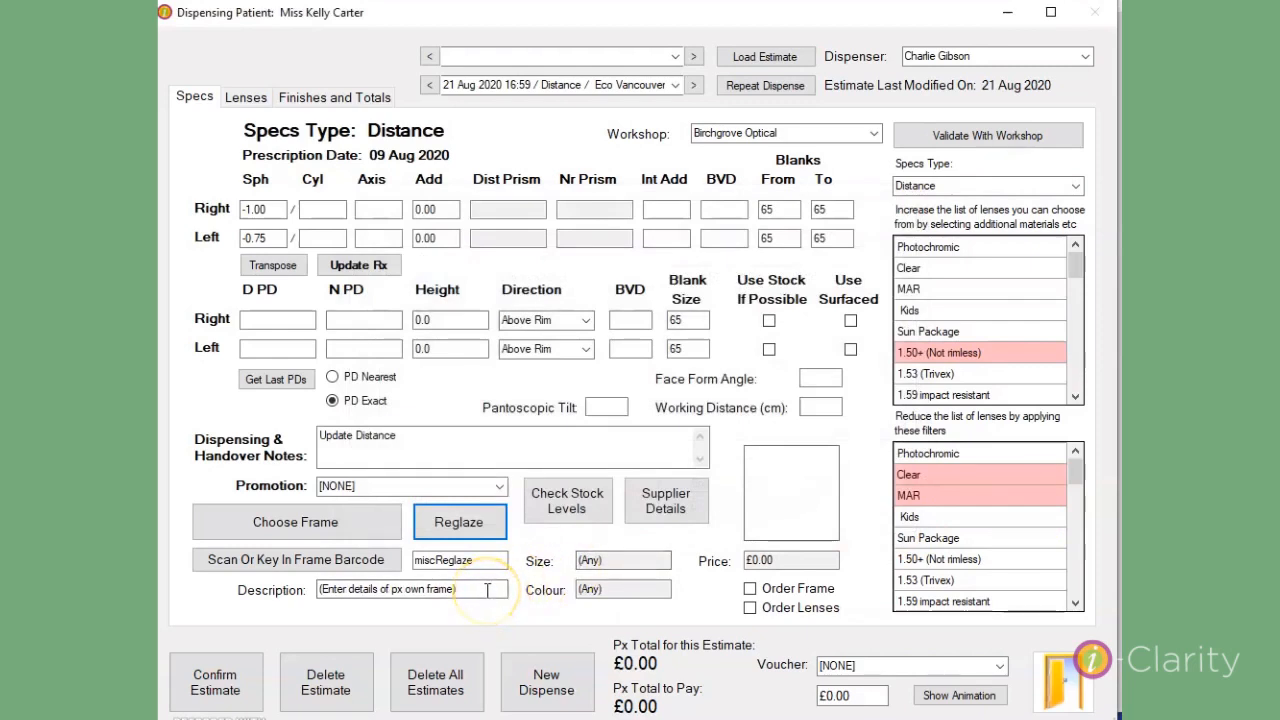
left_click_drag(487, 590, 292, 600)
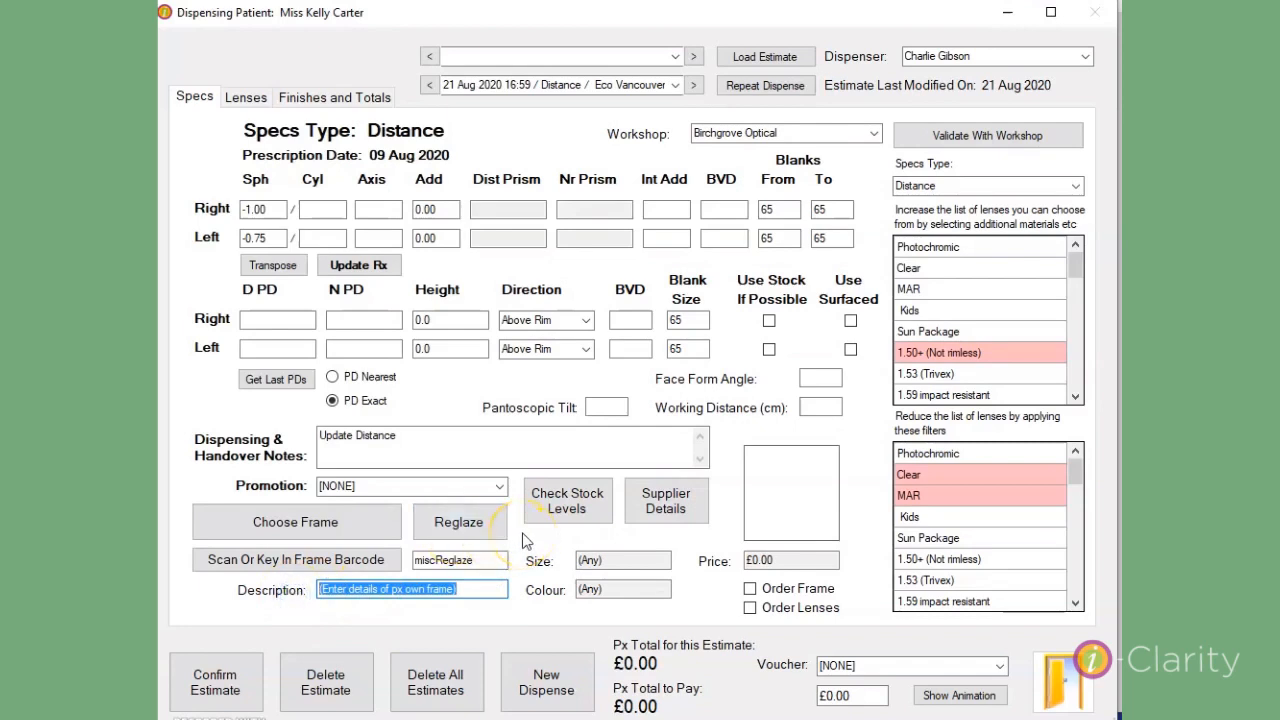
type("Retro")
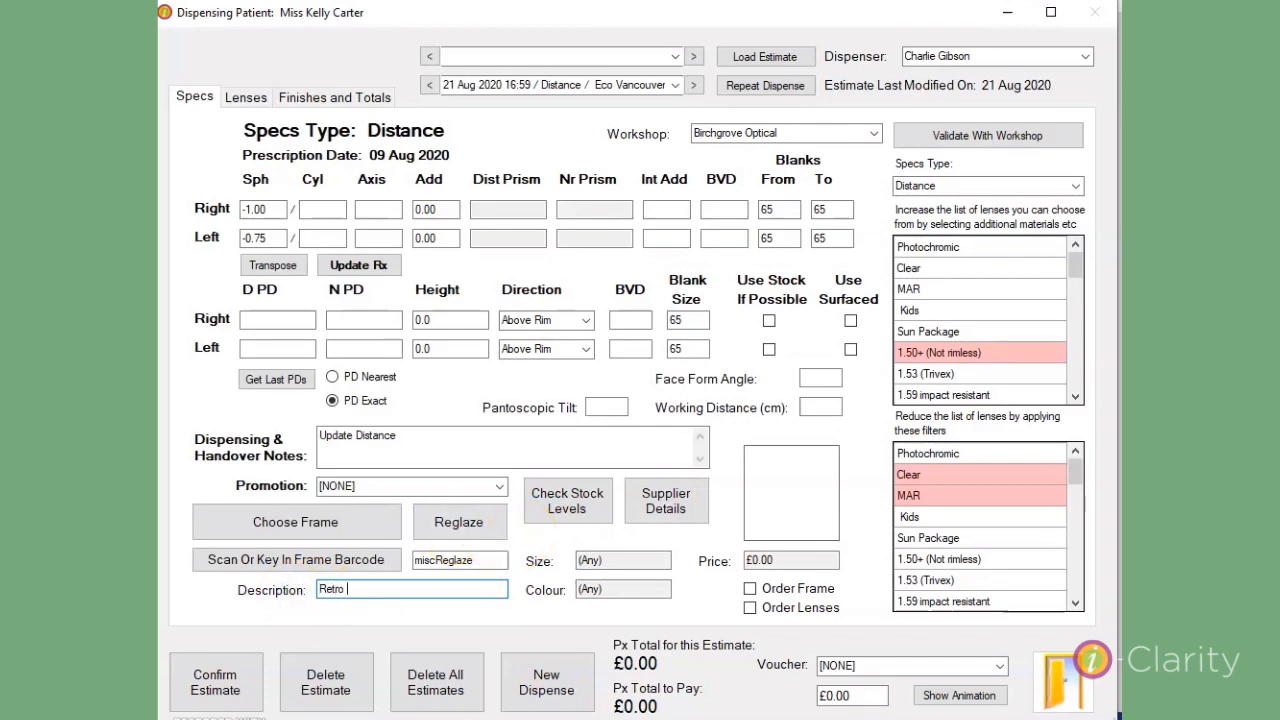
type(" 285 in blue")
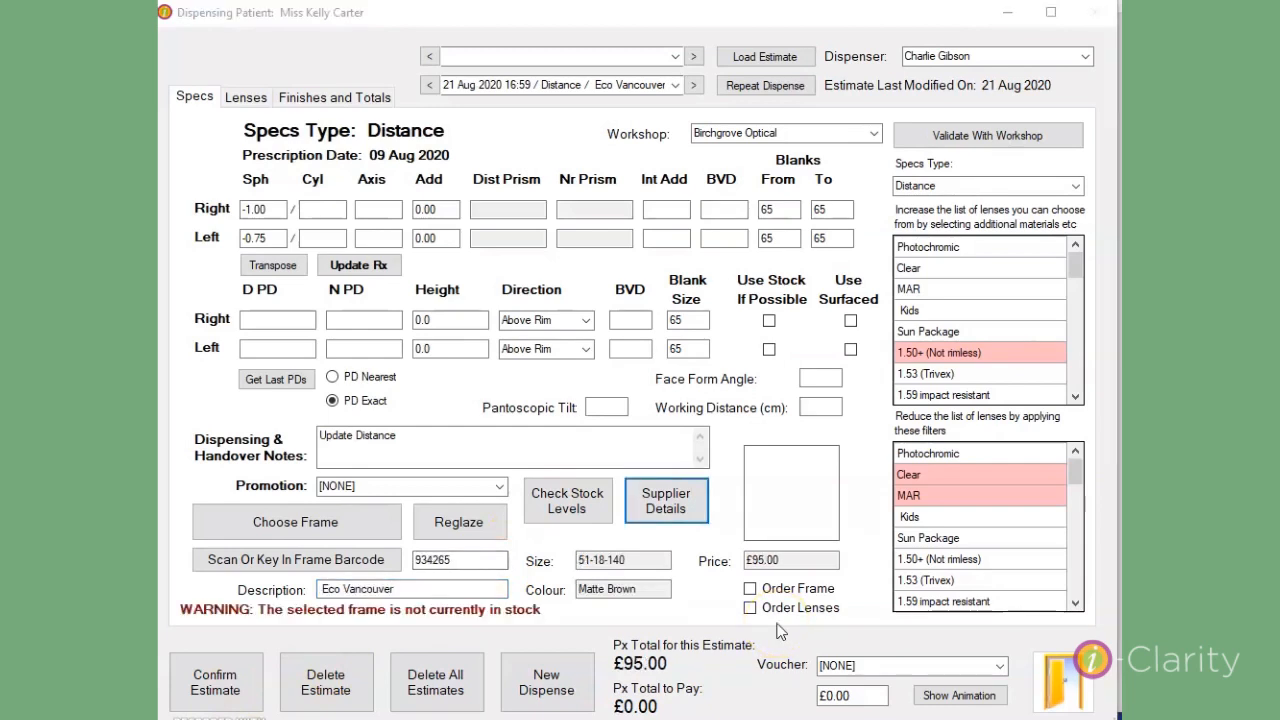
Check which branches have the Eco Vancouver frame in stock, and close the stock levels
left_click(562, 522)
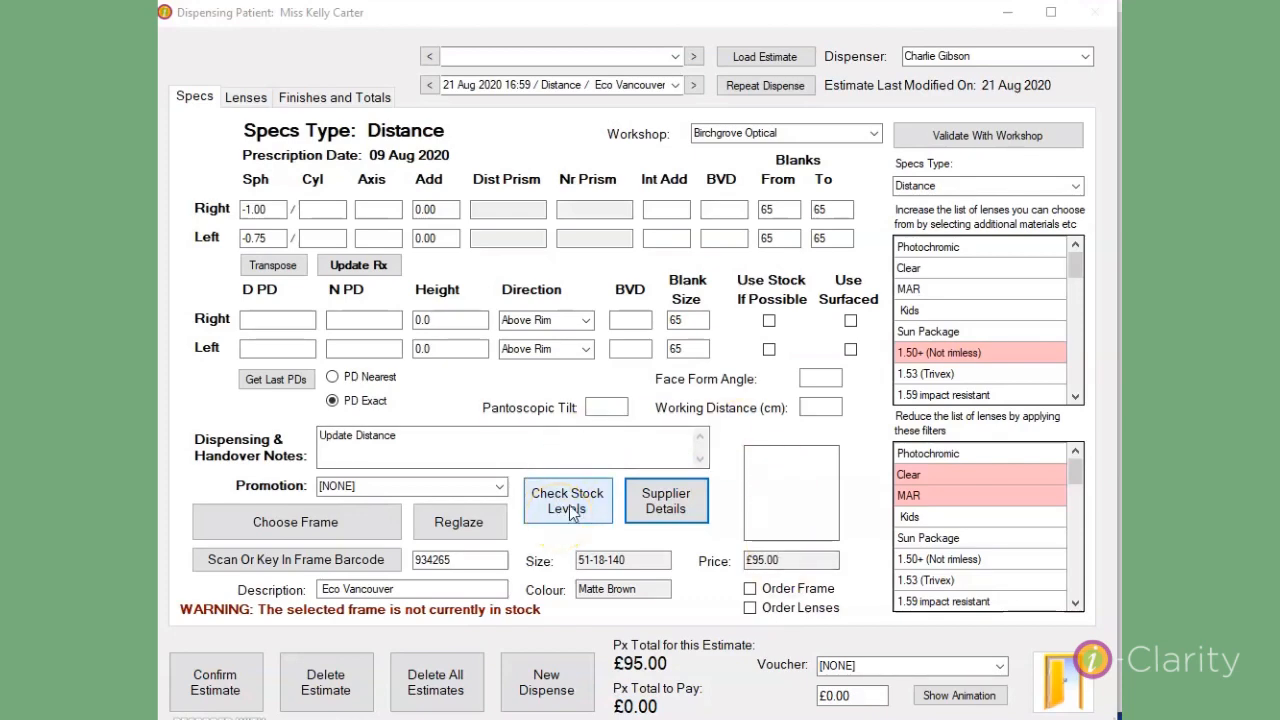
left_click(558, 508)
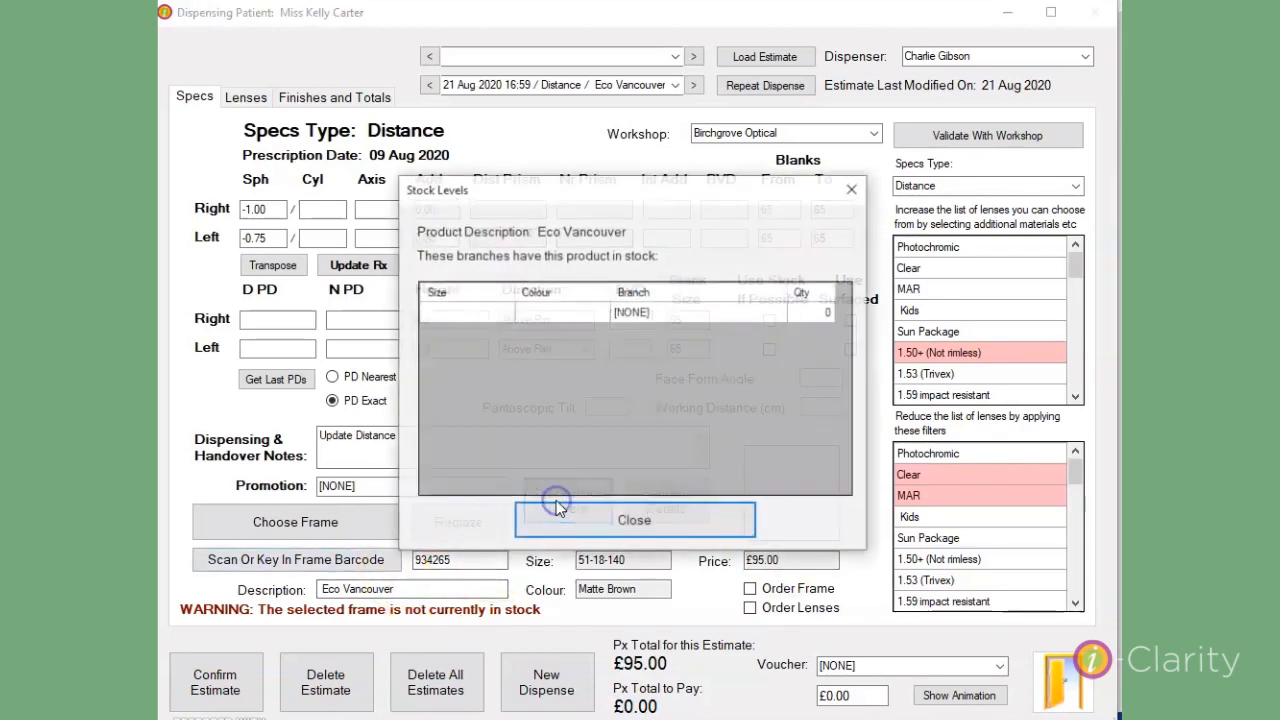
left_click(600, 522)
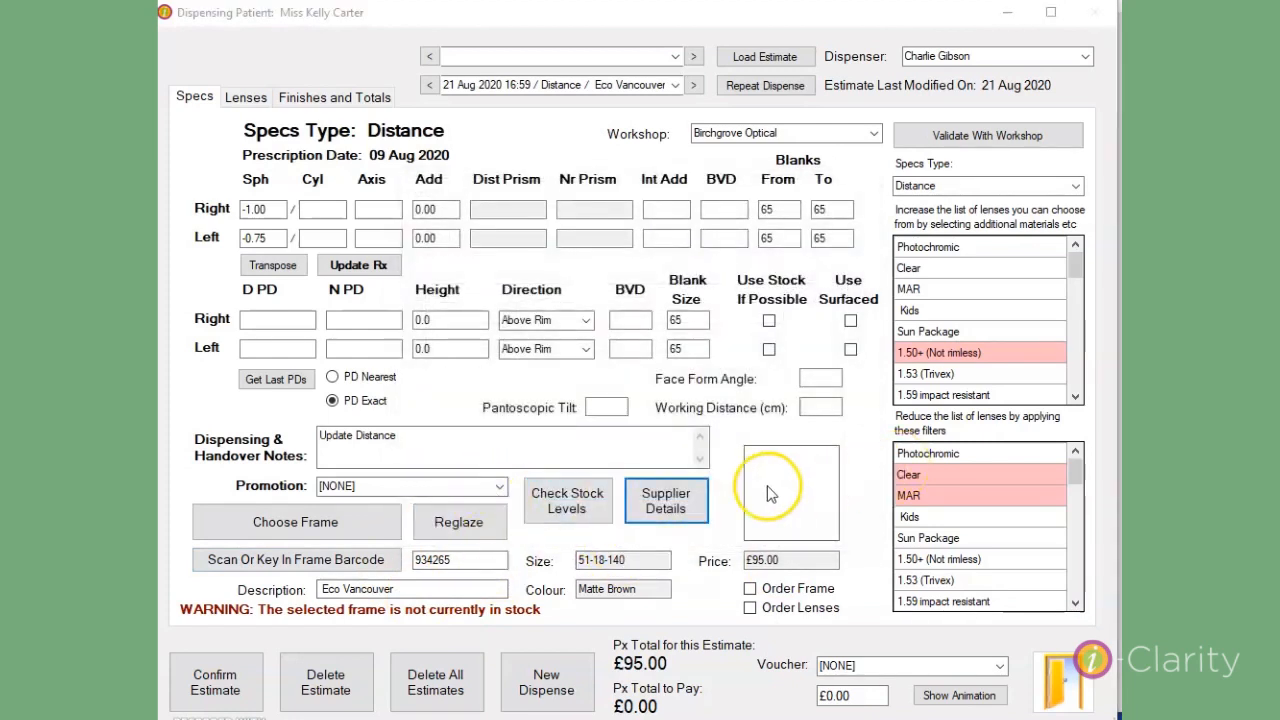
View the workshop and frame supplier contact details for this dispense, and close them
left_click(660, 505)
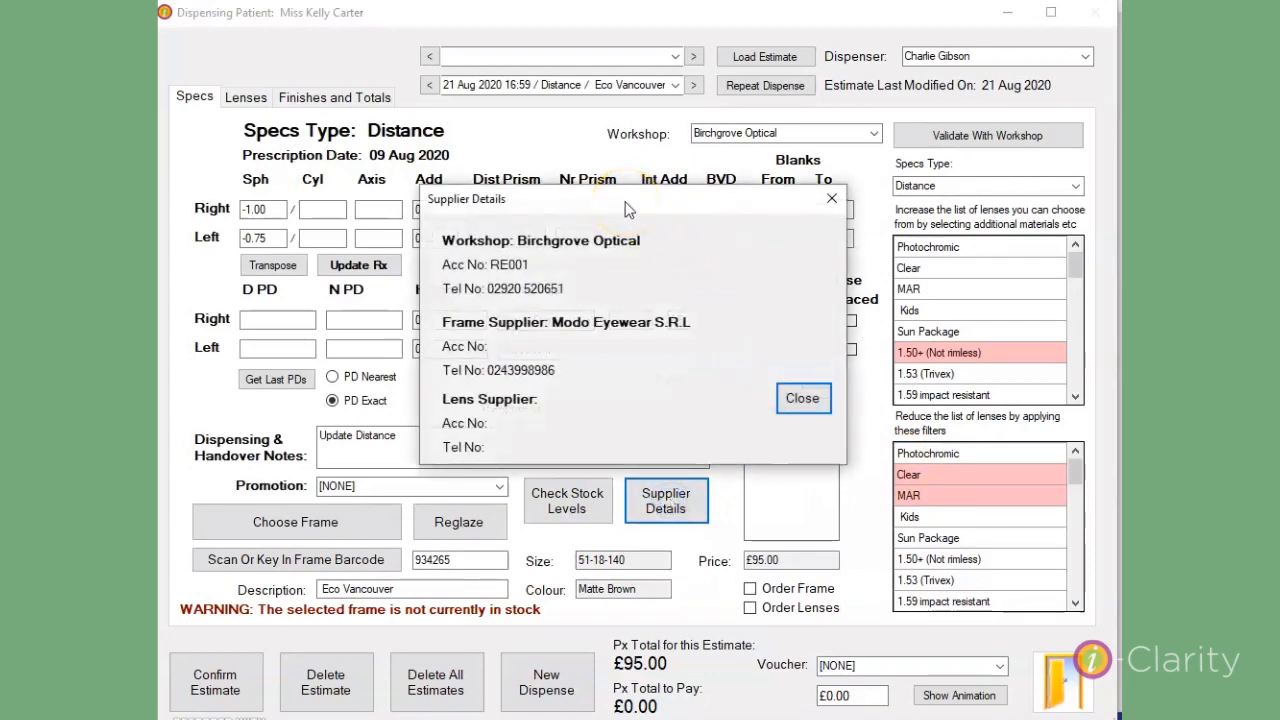
left_click_drag(628, 208, 892, 285)
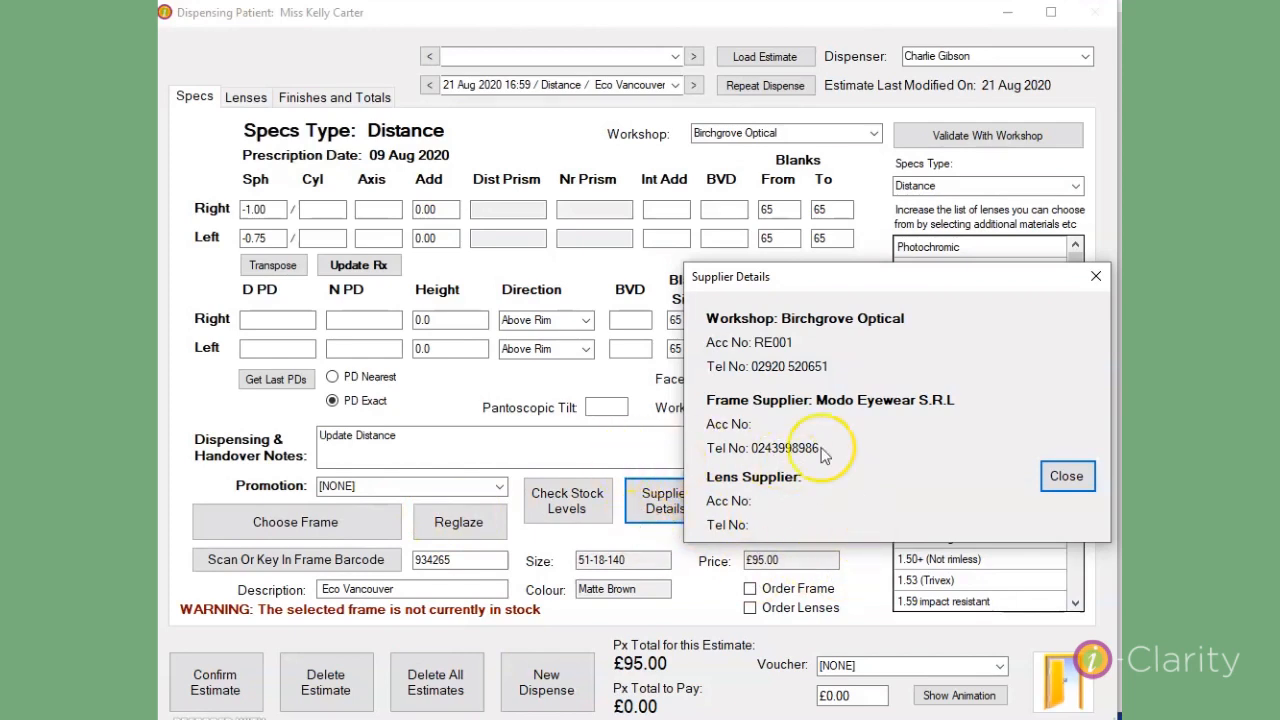
left_click(1064, 478)
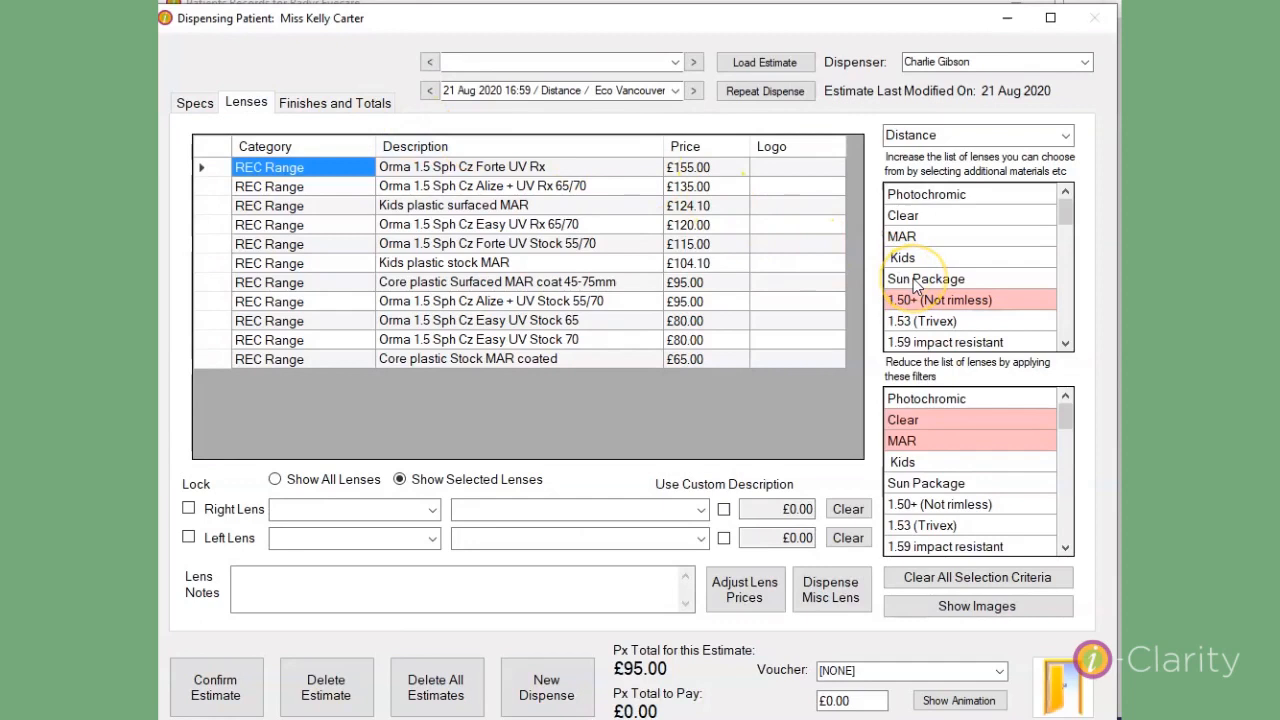
Keep Distance as the lens type, and switch MAR on and off again in the selections that increase the lens list
left_click(1066, 135)
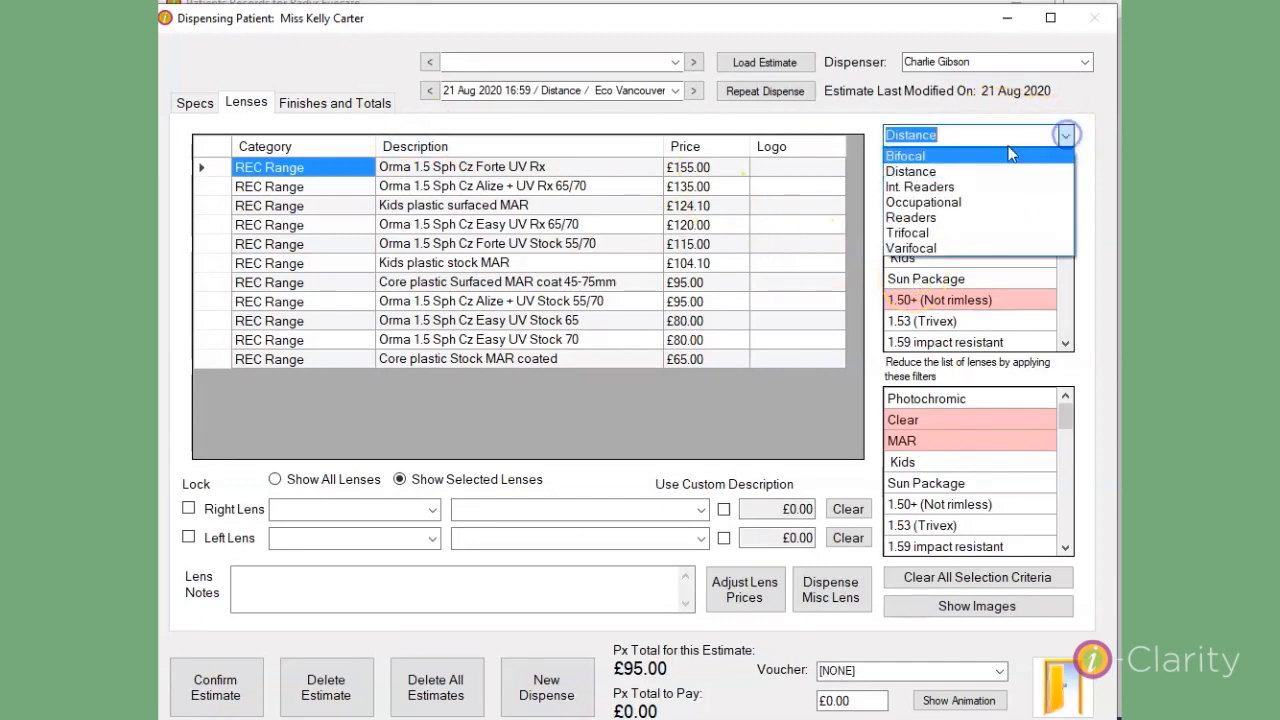
left_click(935, 171)
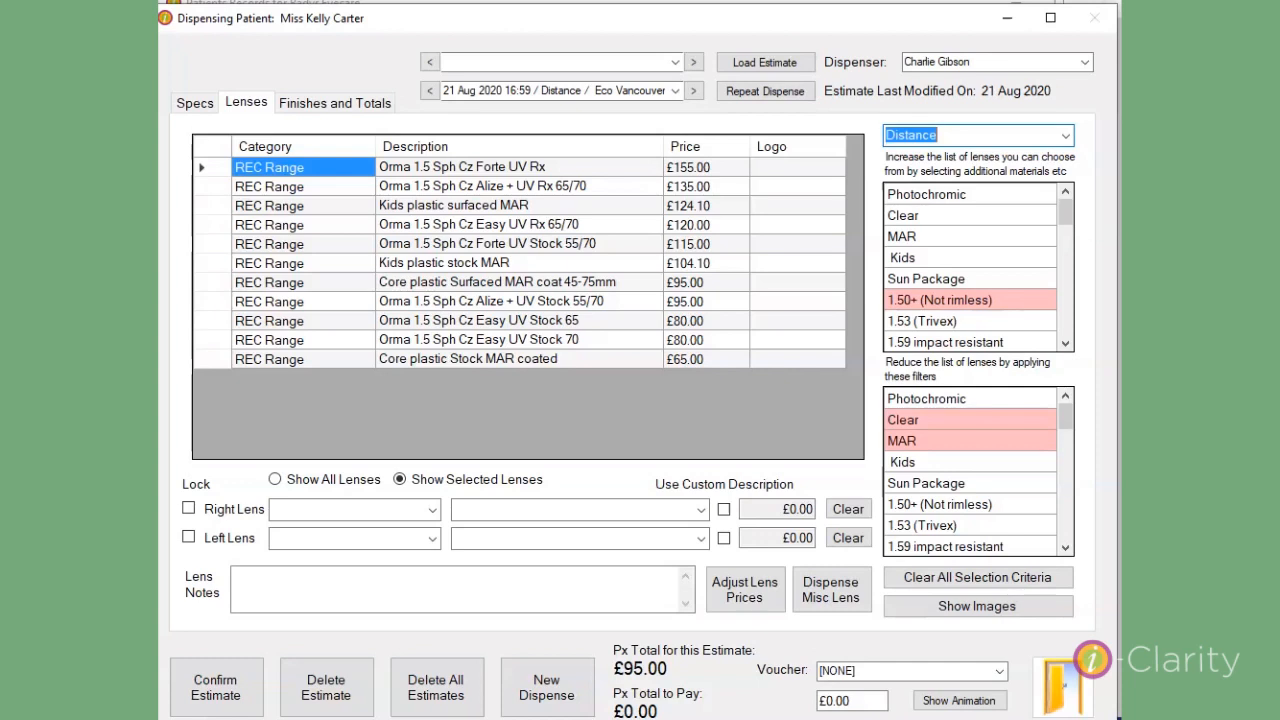
left_click(928, 240)
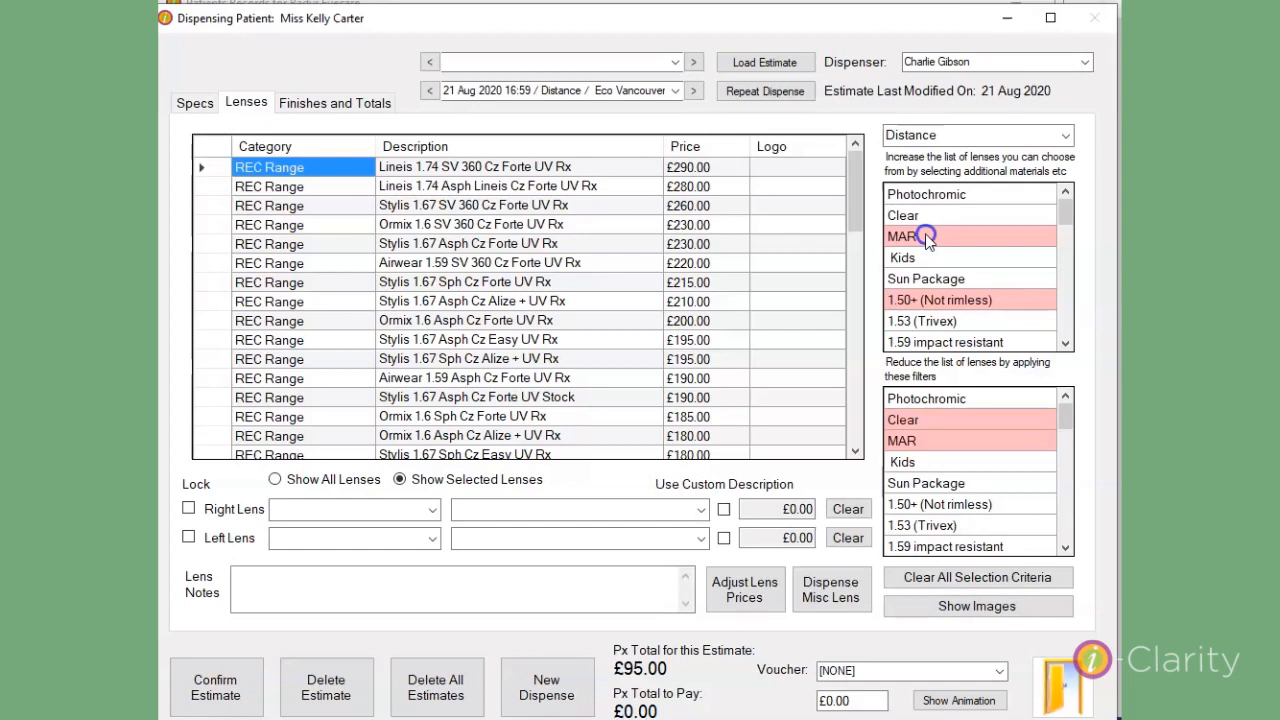
left_click(926, 238)
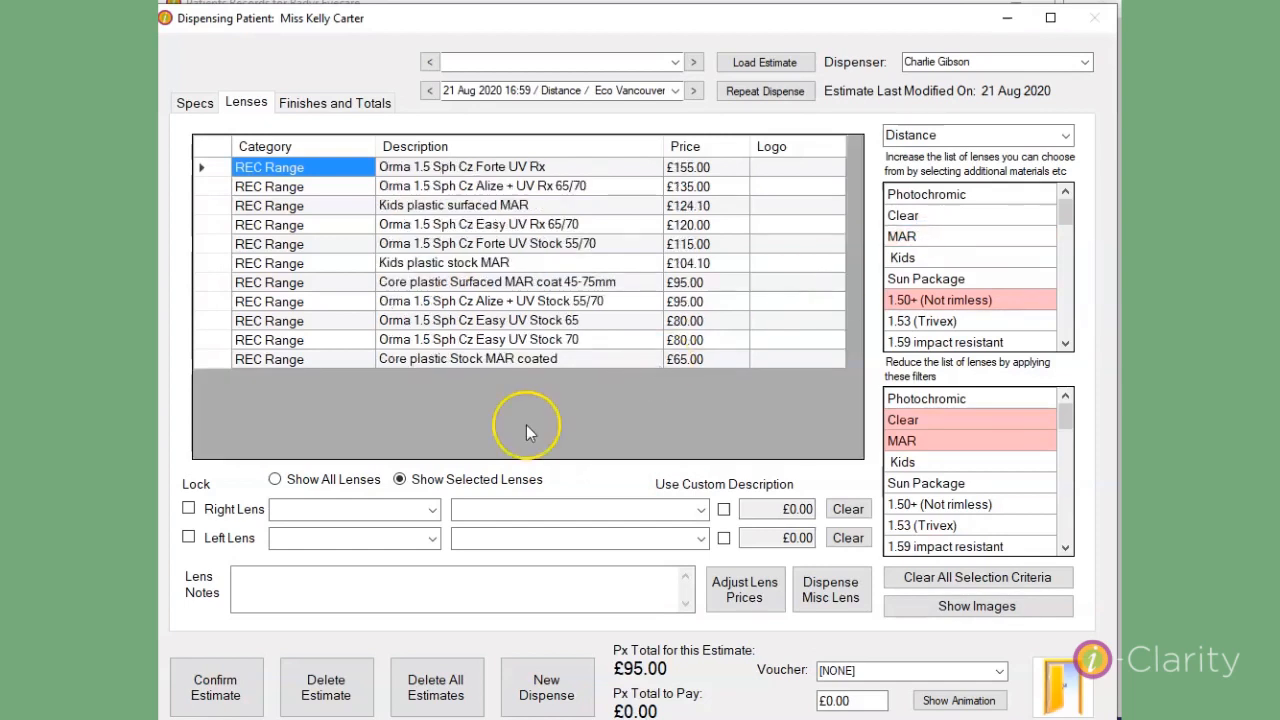
Increase the list of available lenses by adding the 1.6 material alongside 1.50+ (Not rimless)
left_click(438, 719)
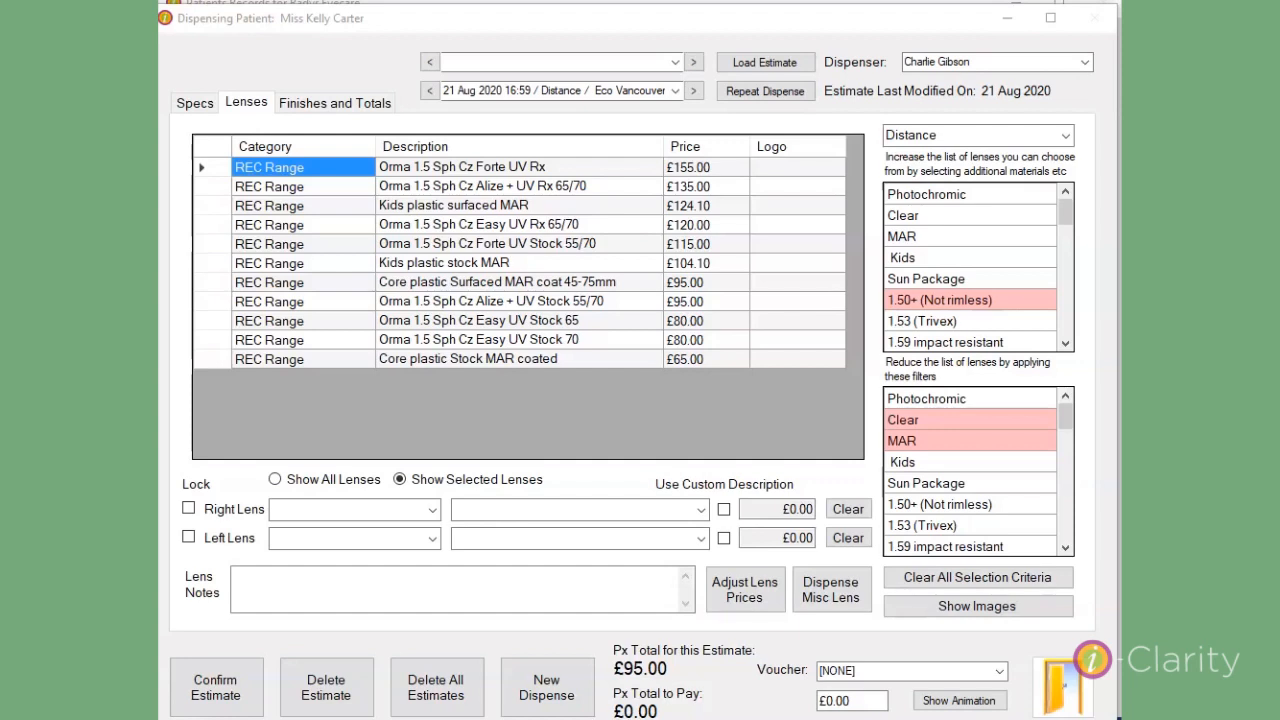
left_click(1065, 343)
left_click(990, 344)
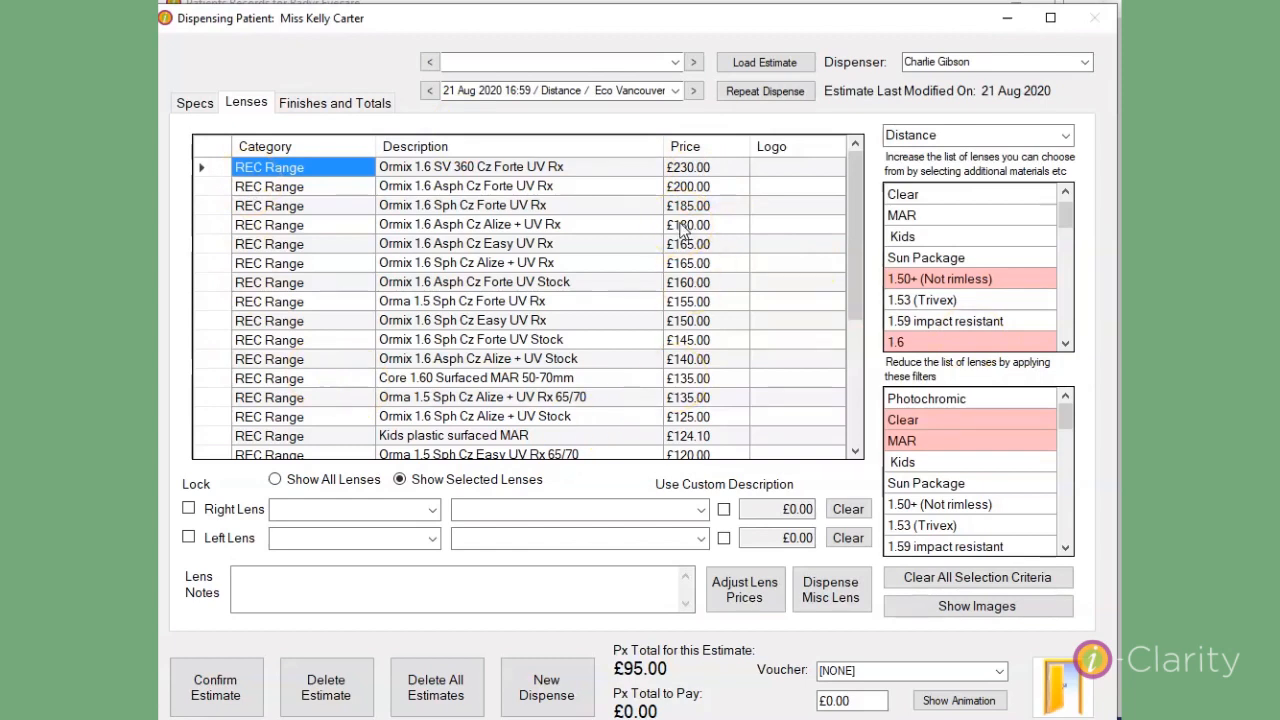
Switch the MAR filter off and on again in the filters that reduce the lens list
left_click(918, 436)
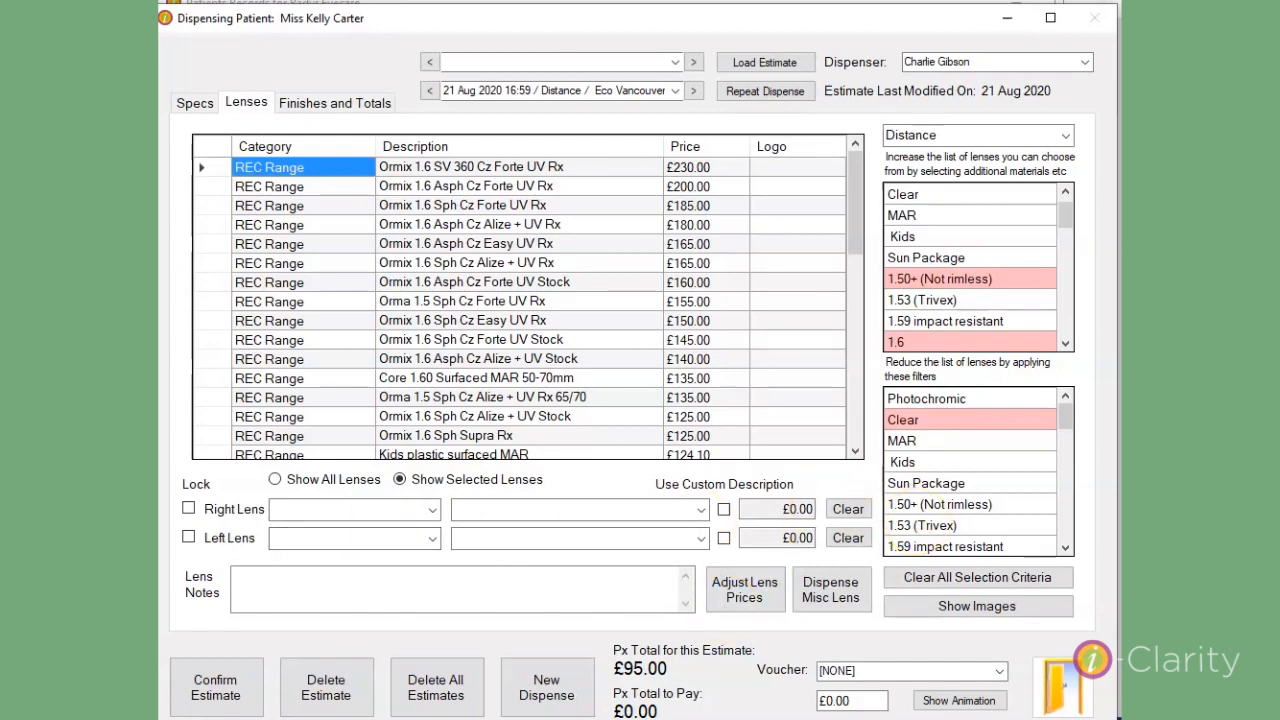
left_click(623, 560)
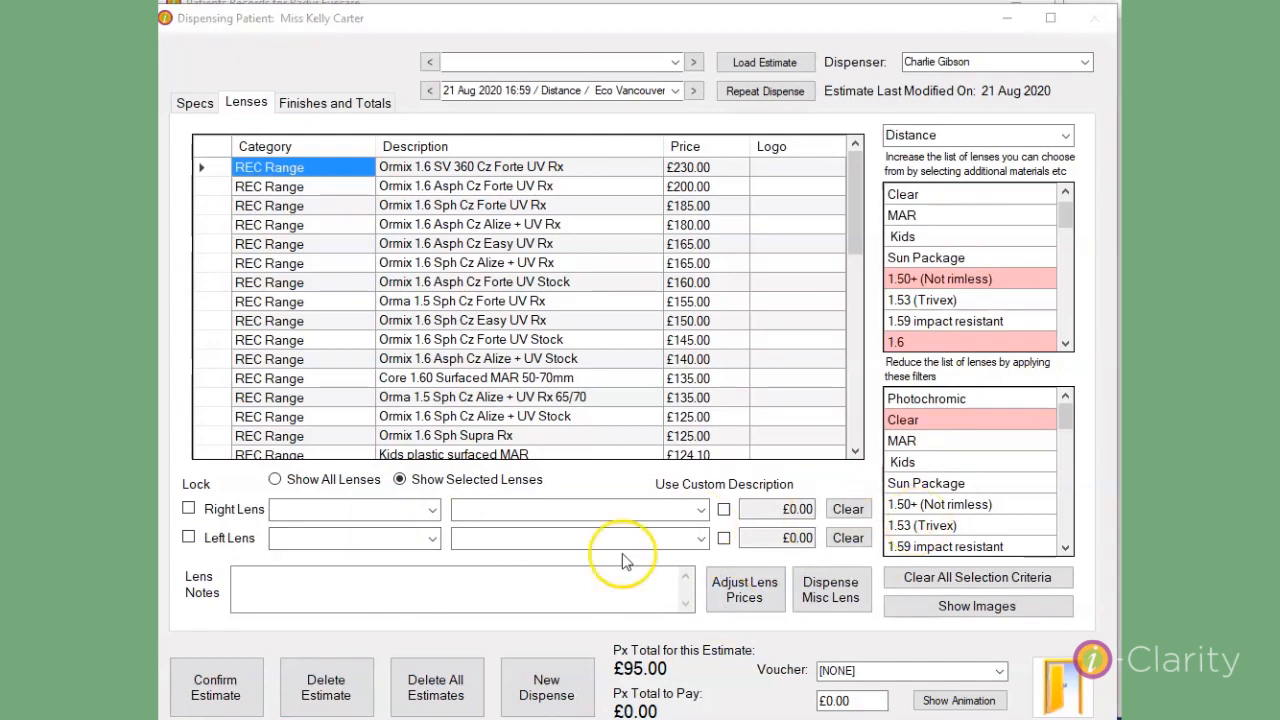
left_click(923, 444)
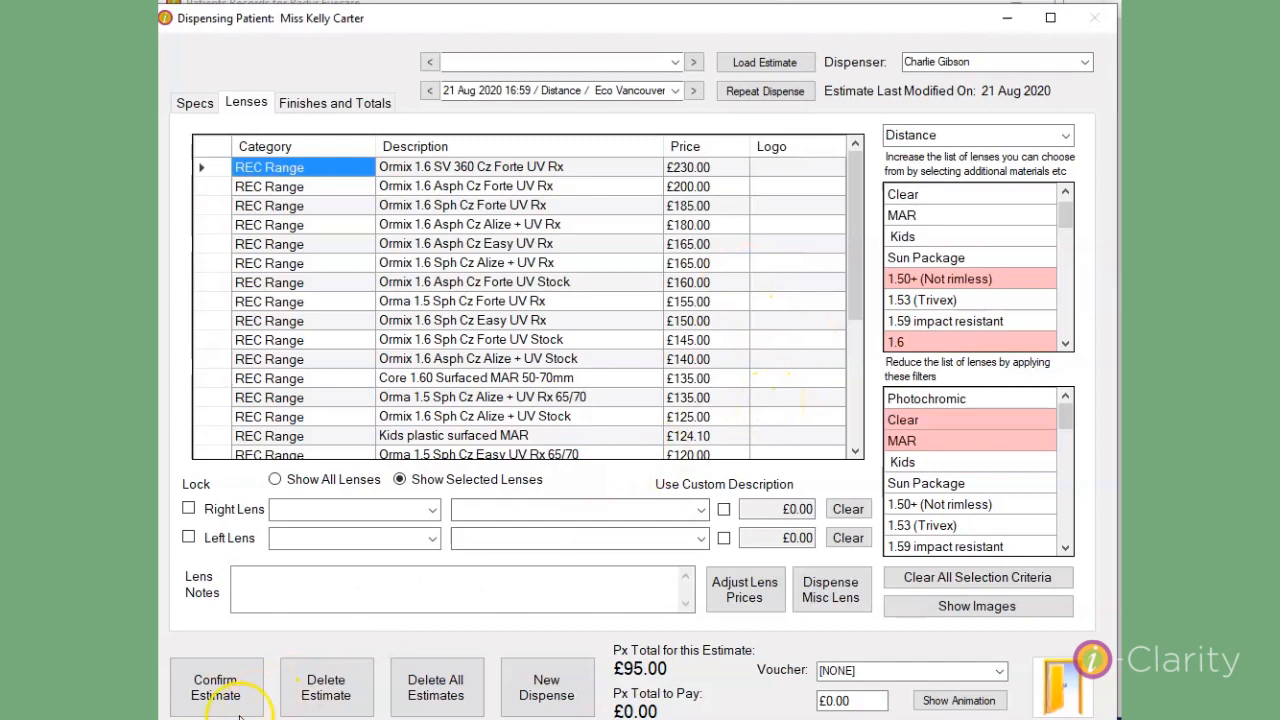
Reduce the lens list to 1.6 lenses by adding the 1.6 filter to Clear and MAR
left_click(1066, 548)
left_click(1066, 548)
left_click(1066, 548)
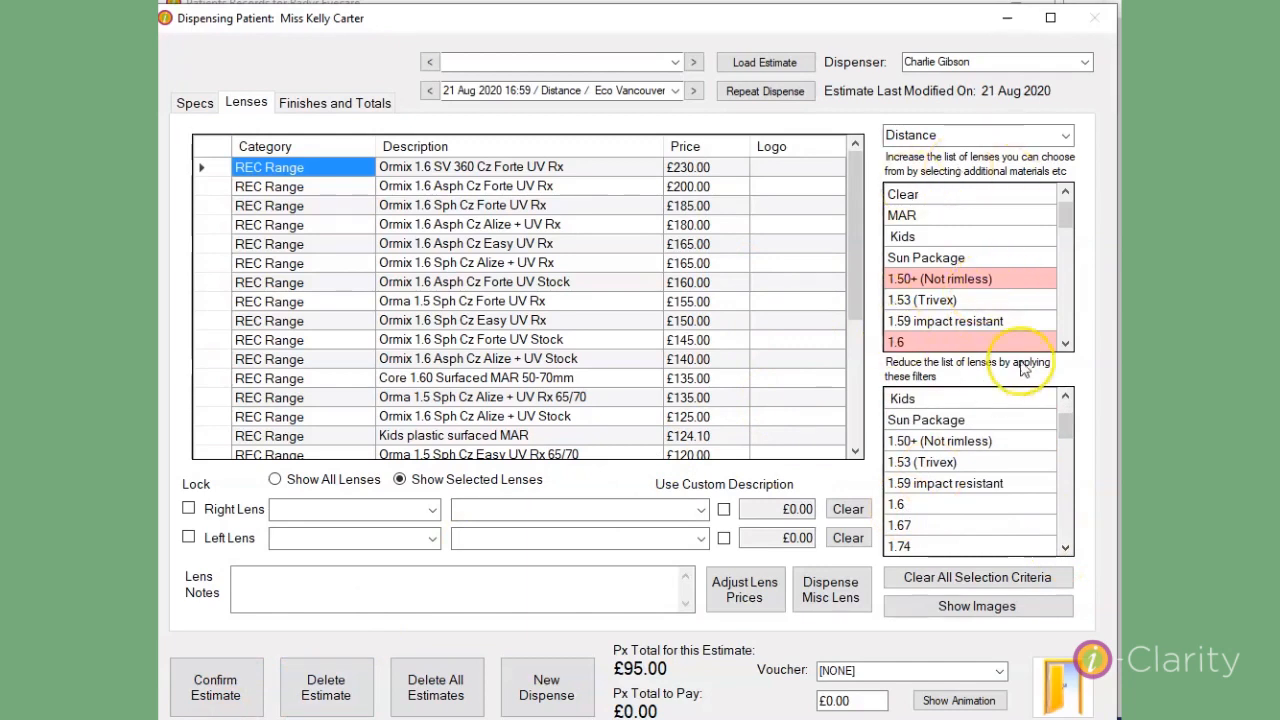
left_click(900, 505)
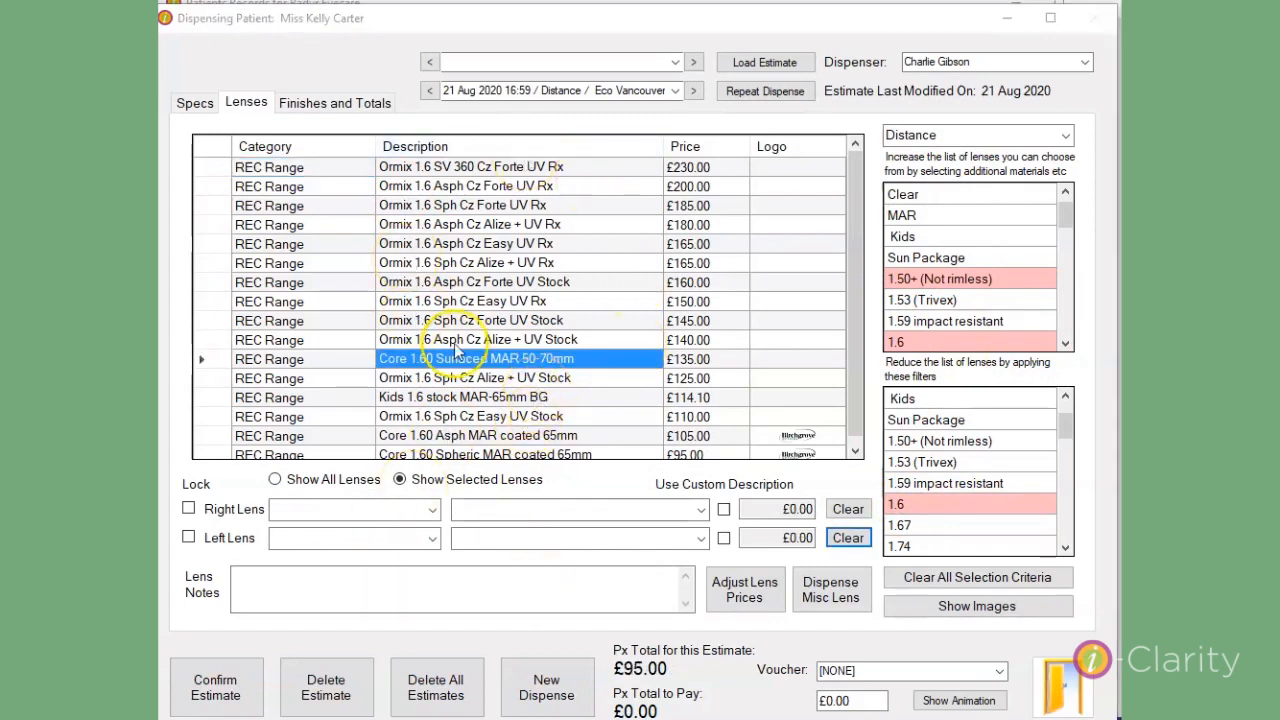
Dispense the Core 1.60 Surfaced MAR 50-70mm lens for both eyes, and set the list to show all lenses
double_click(468, 360)
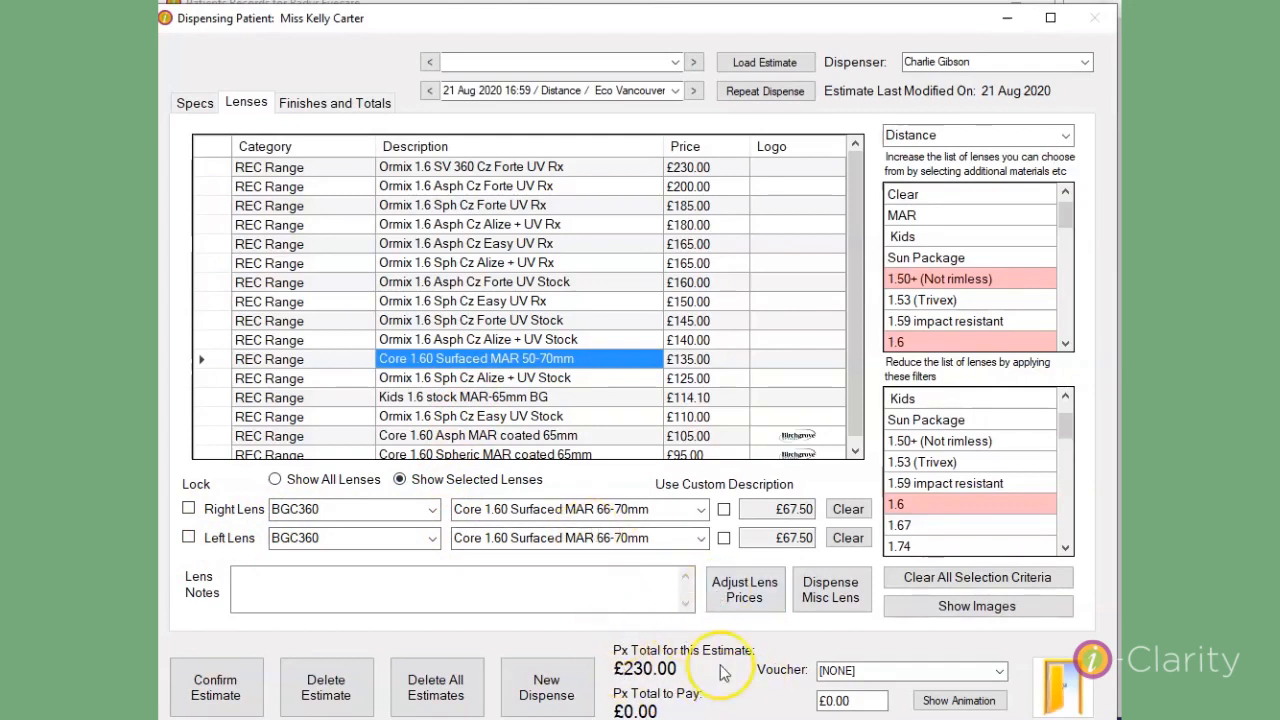
left_click(278, 484)
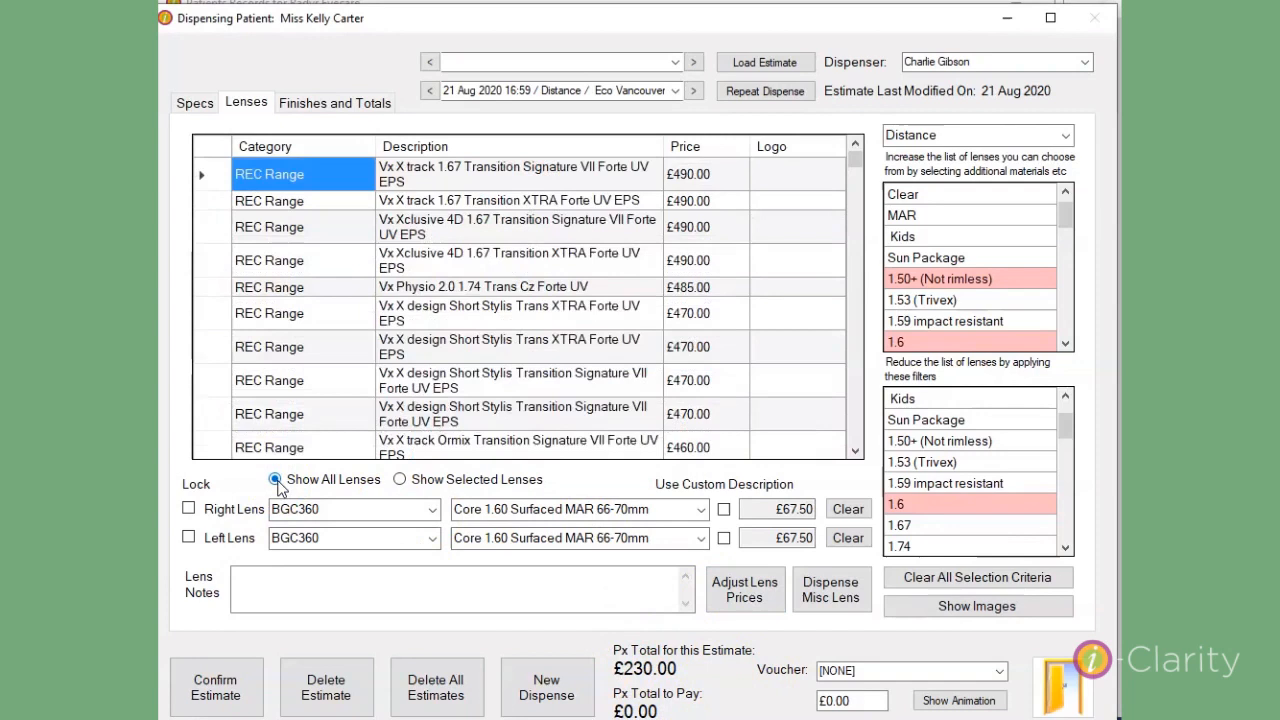
Limit the list to selected lenses, lock the right lens, and dispense Ormix 1.6 Sph Cz Easy UV Stock for the left eye only
left_click(400, 481)
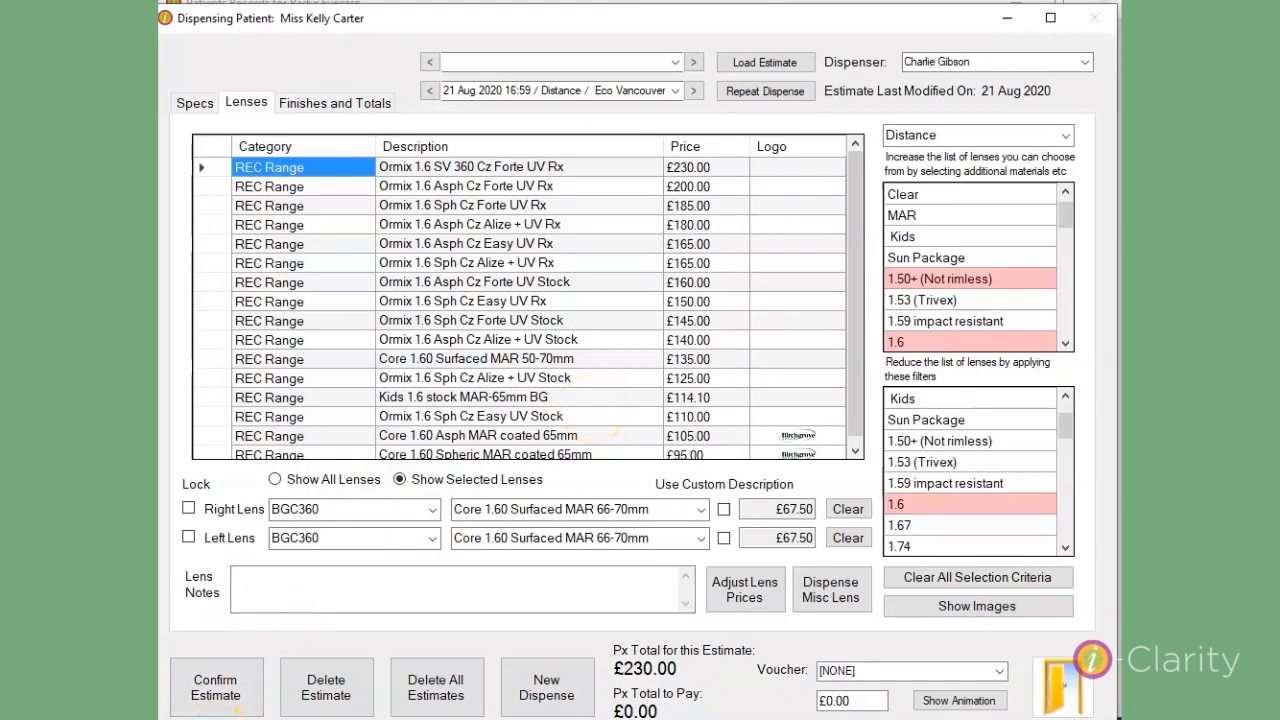
left_click(188, 509)
double_click(445, 416)
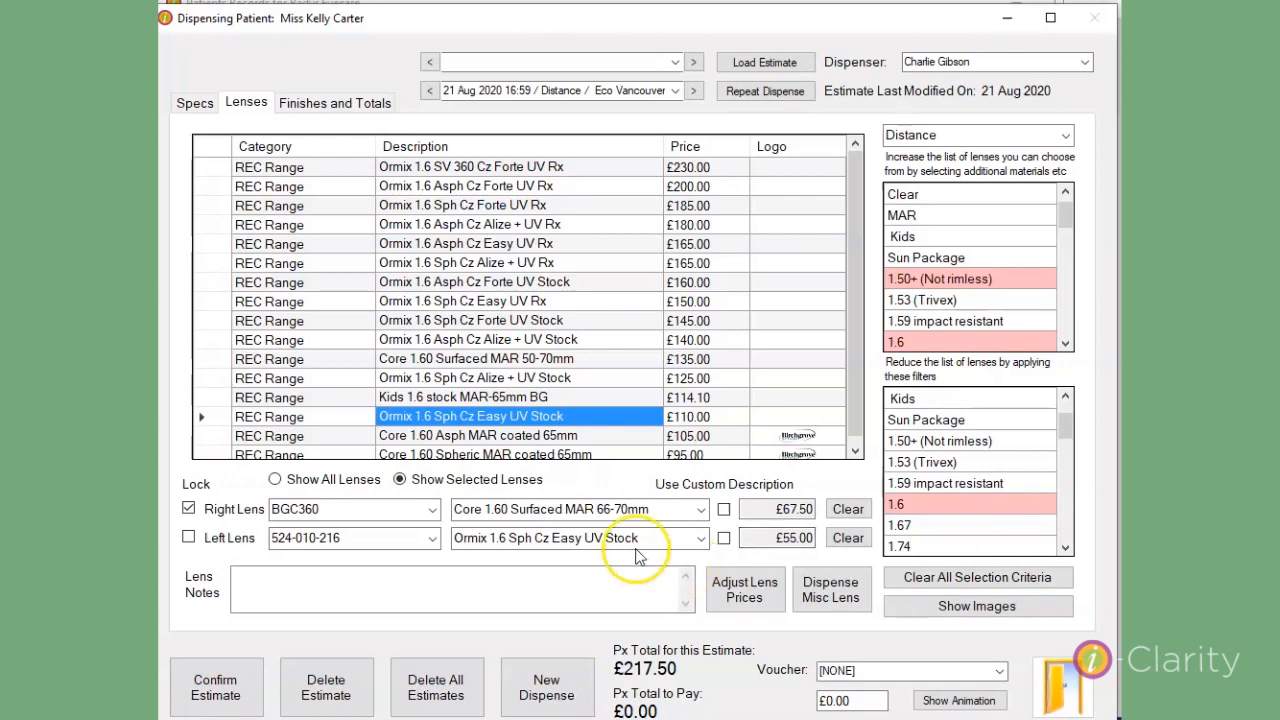
Switch the lens type to Varifocal and dispense Vx Comfort NE 1.6 Cz Alizé + UV as the left lens
left_click(1065, 135)
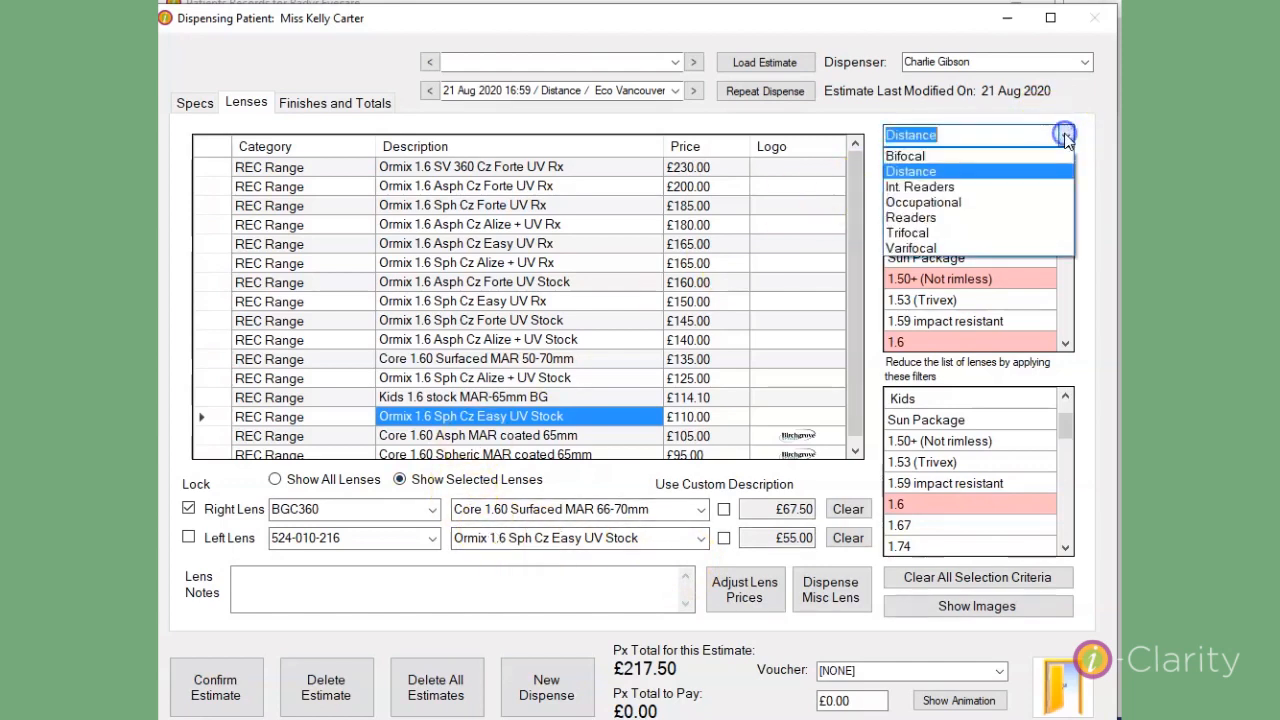
left_click(922, 250)
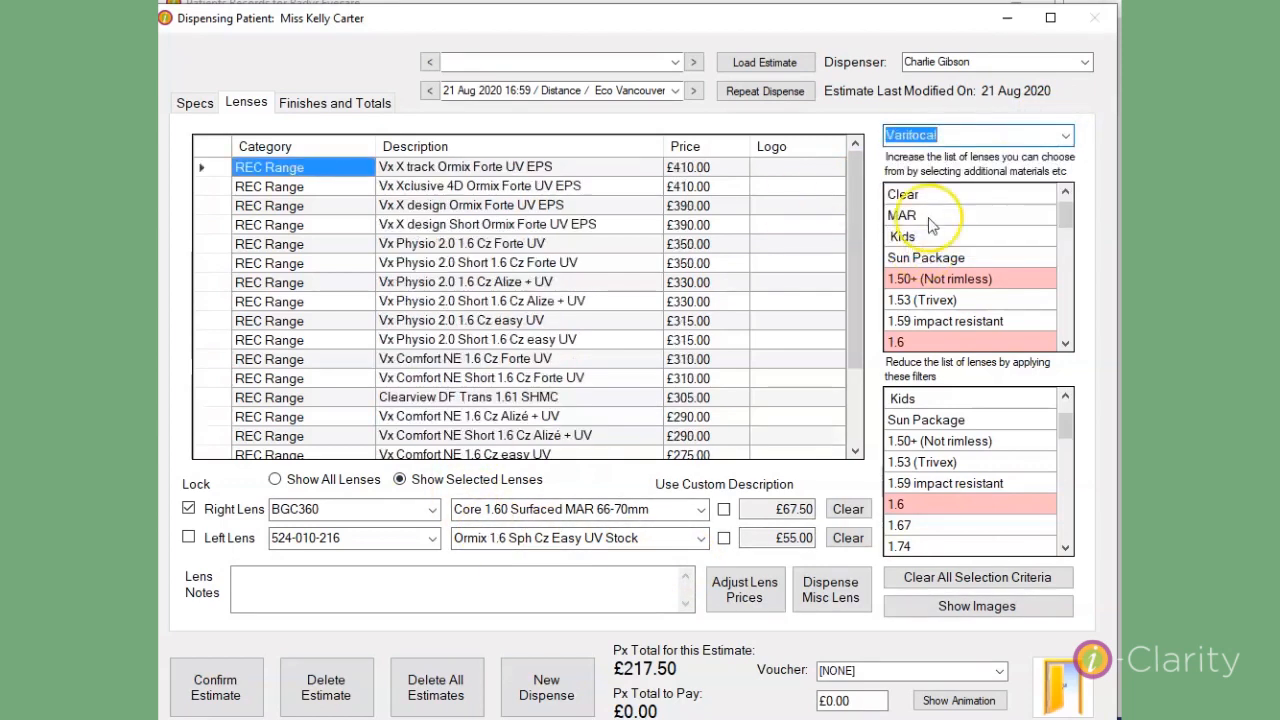
left_click(388, 418)
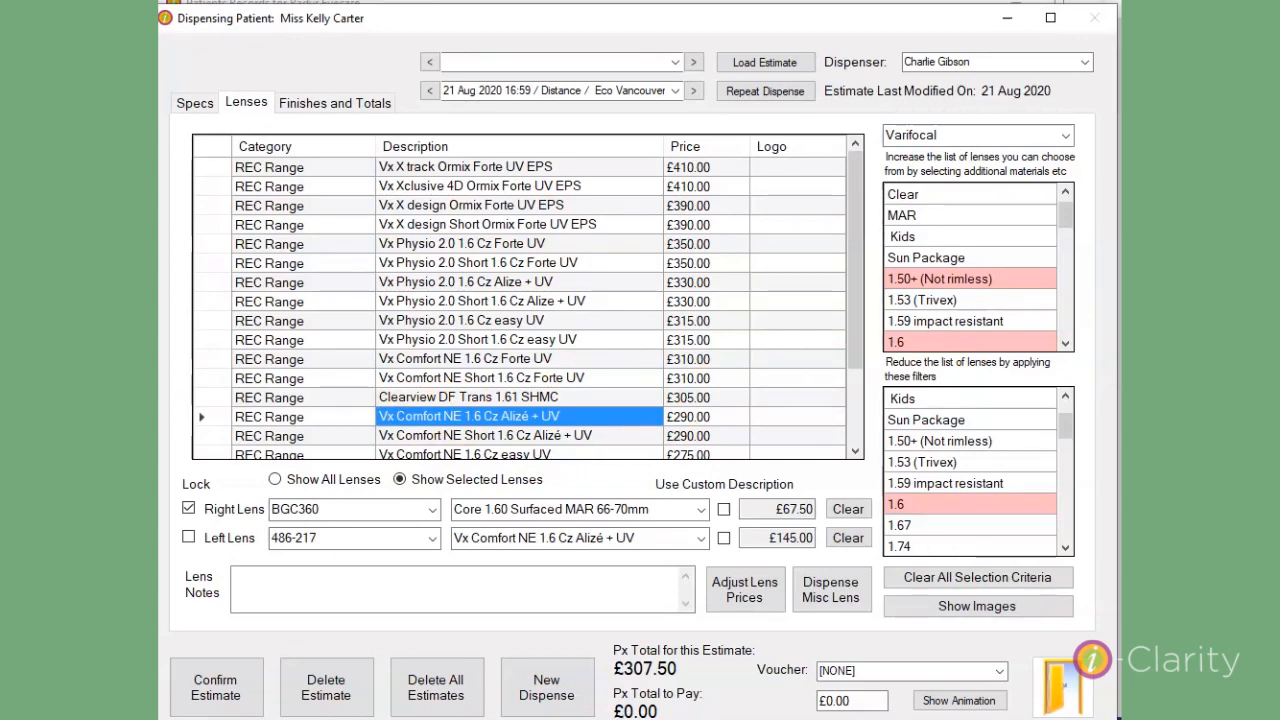
Give the right lens the custom description "Basic CR39", and turn its custom description off again
left_click(723, 509)
left_click(625, 511)
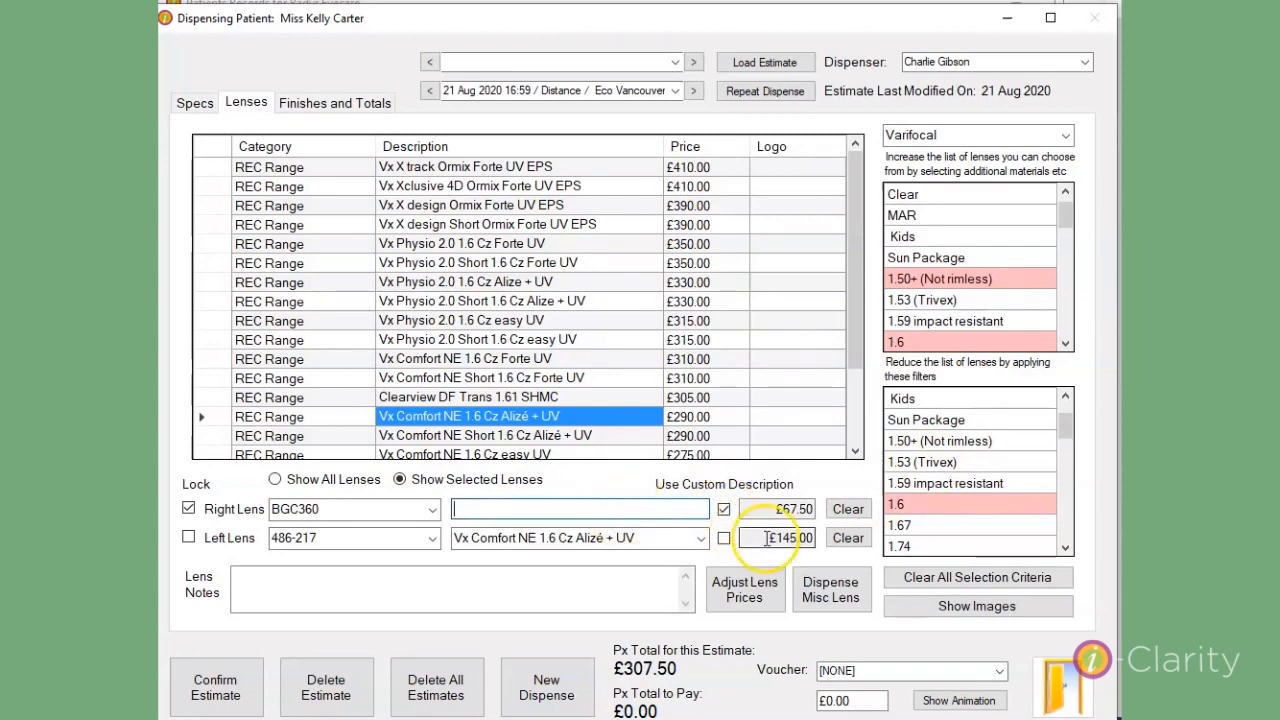
type("Basic")
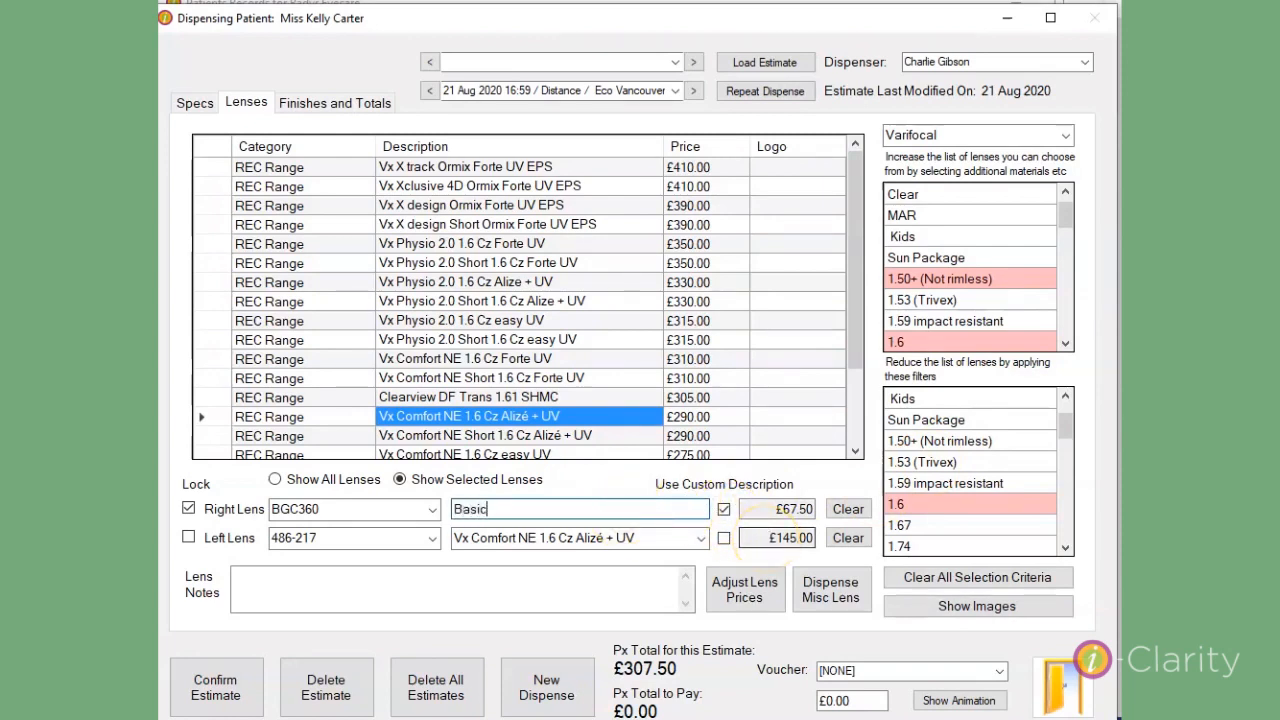
type(" CR39")
left_click(724, 510)
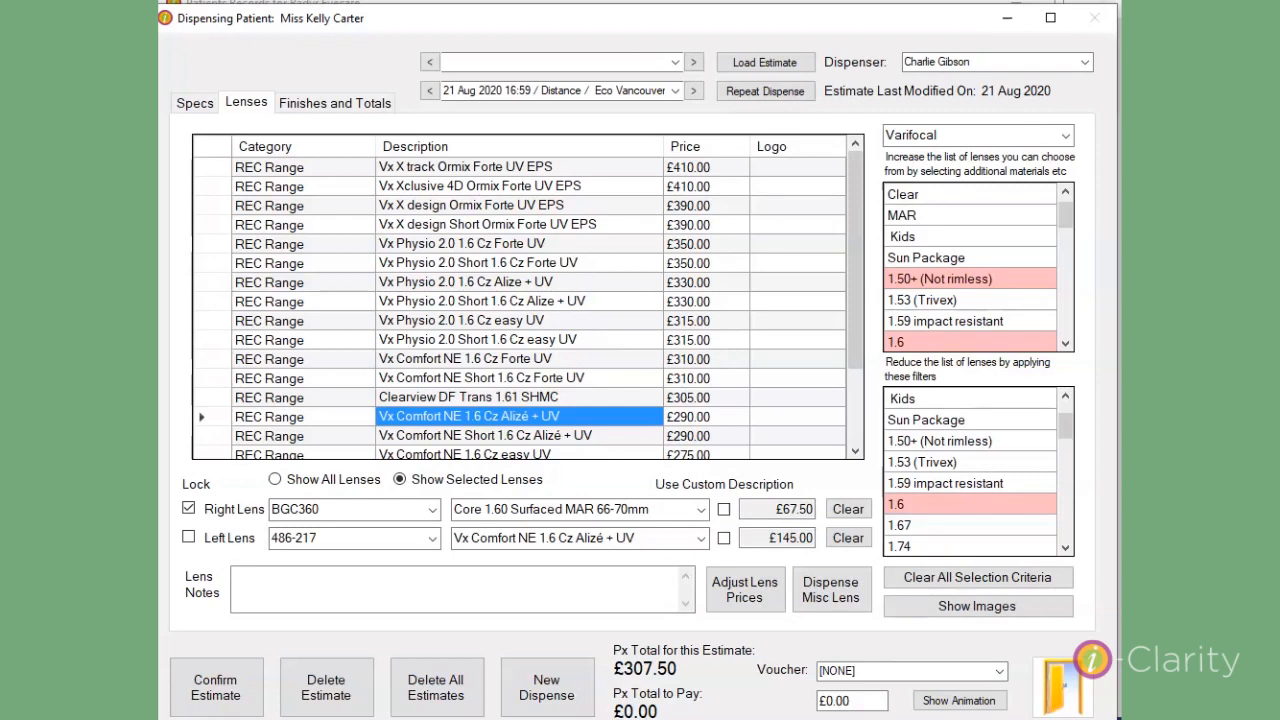
Return the lens type to Distance and dispense a miscellaneous left lens described as "Bespoke Lens" at £100
left_click(1004, 385)
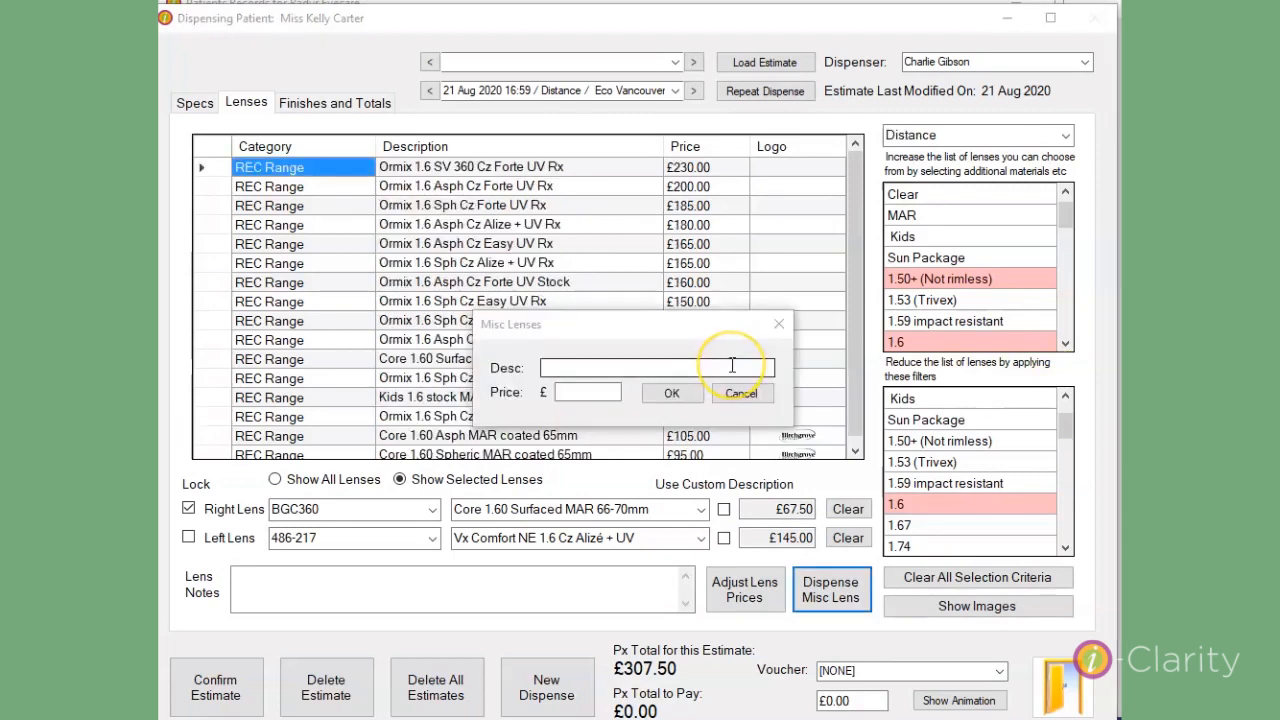
left_click(732, 365)
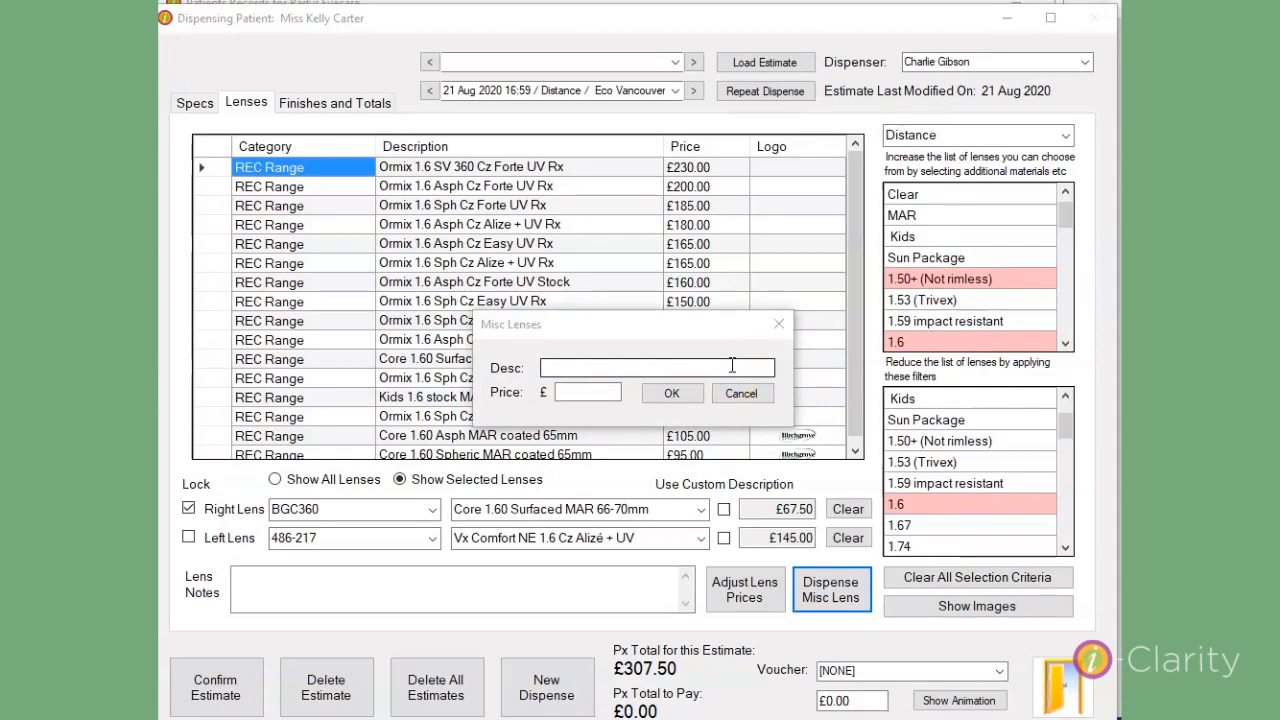
left_click(561, 368)
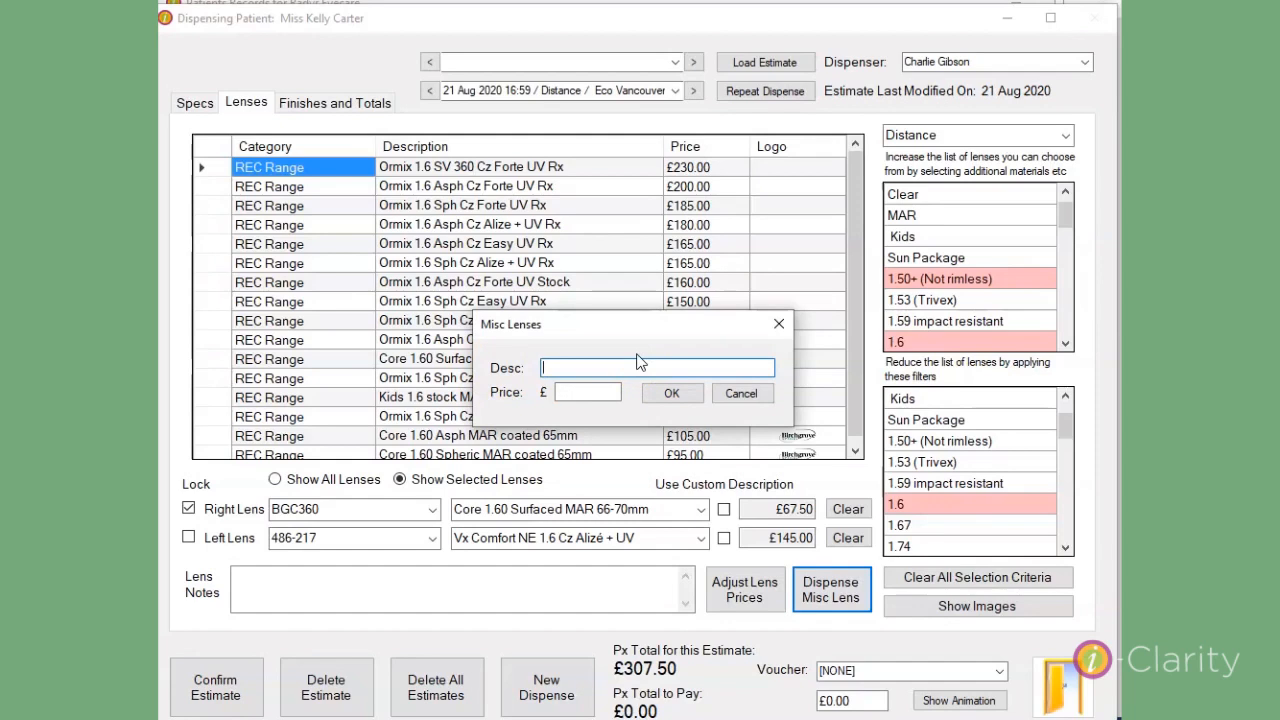
type("Bespoke Lens")
left_click(590, 393)
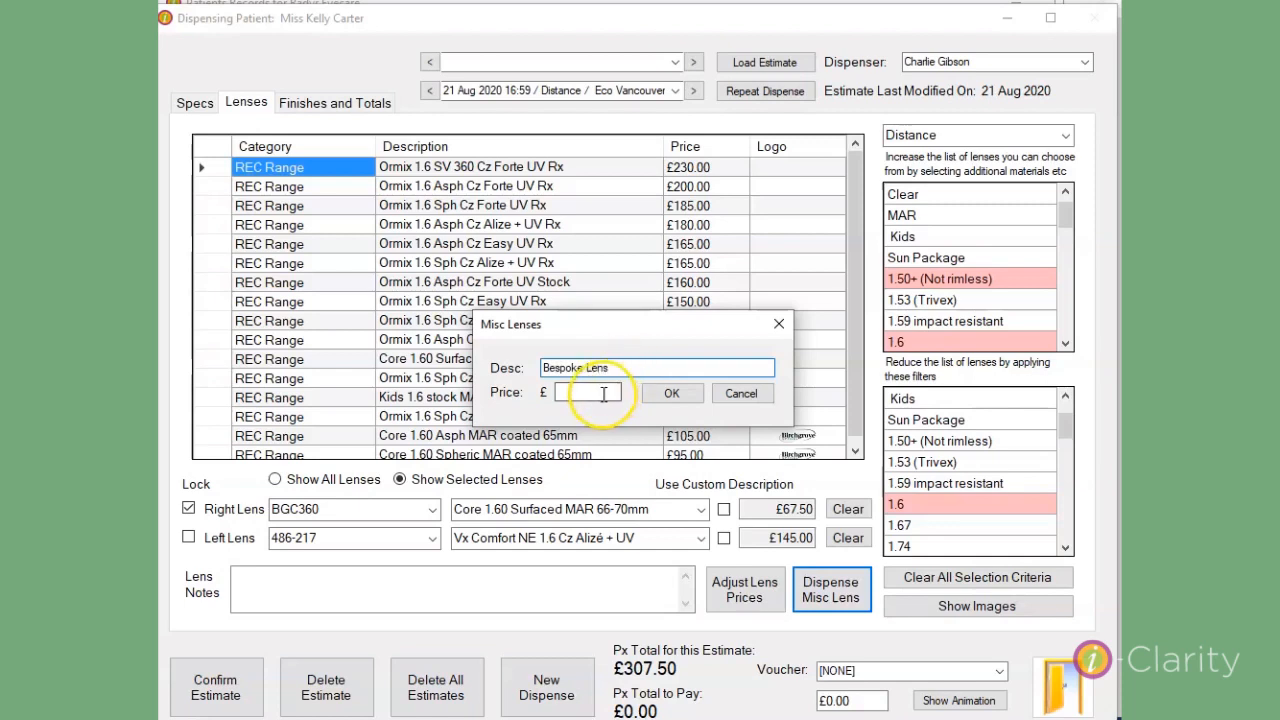
type("100")
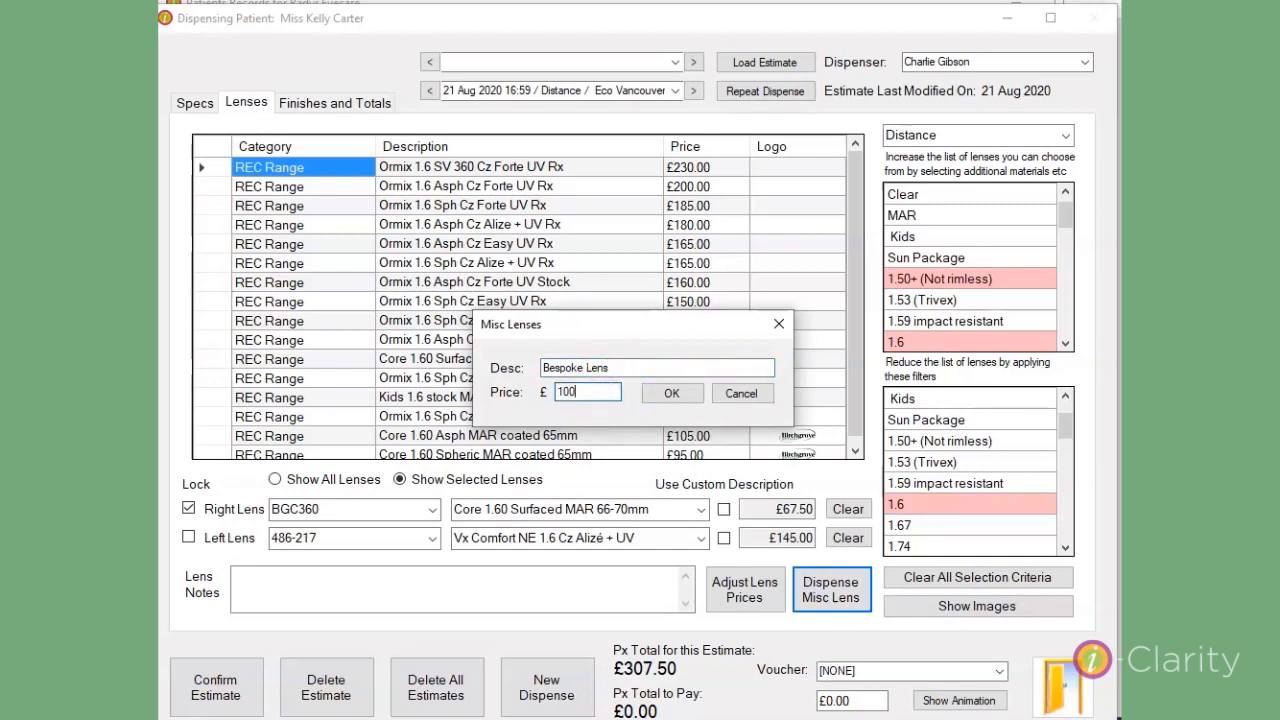
left_click(671, 393)
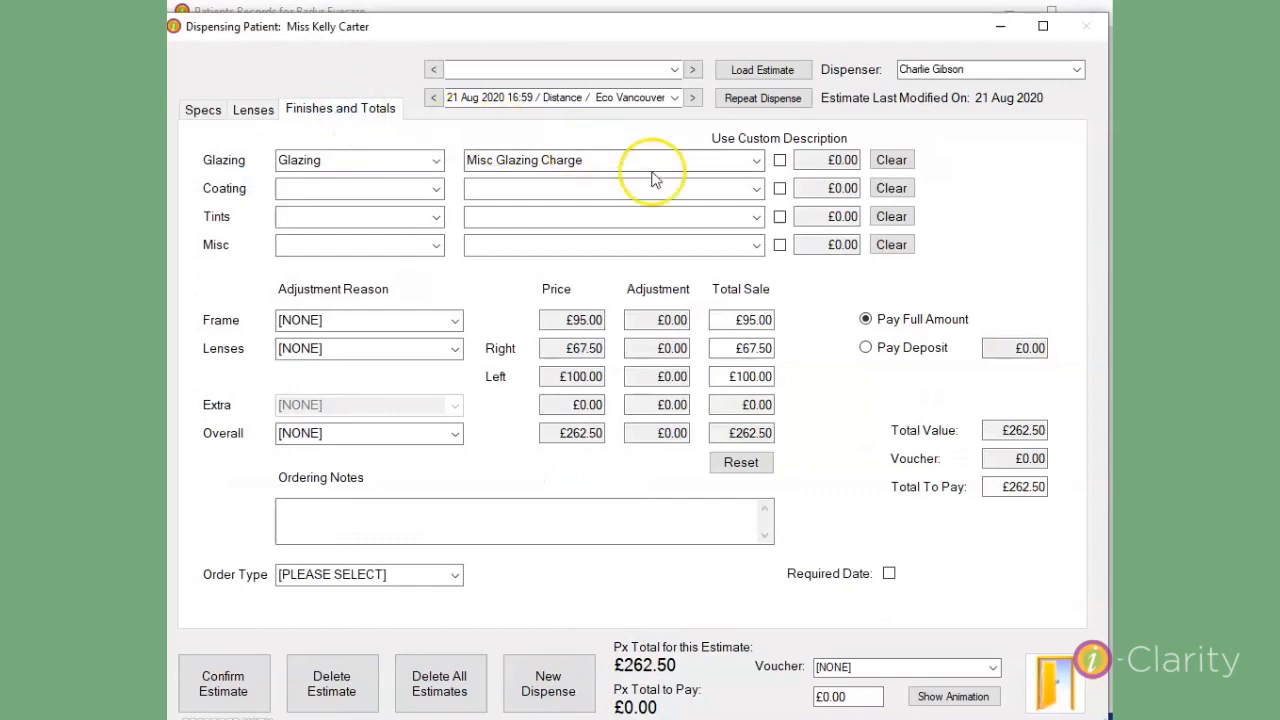
Set the glazing to Reglaze Px Own Risk (Metal) and the coating to Misc Lens Finish in the finishes
left_click(755, 160)
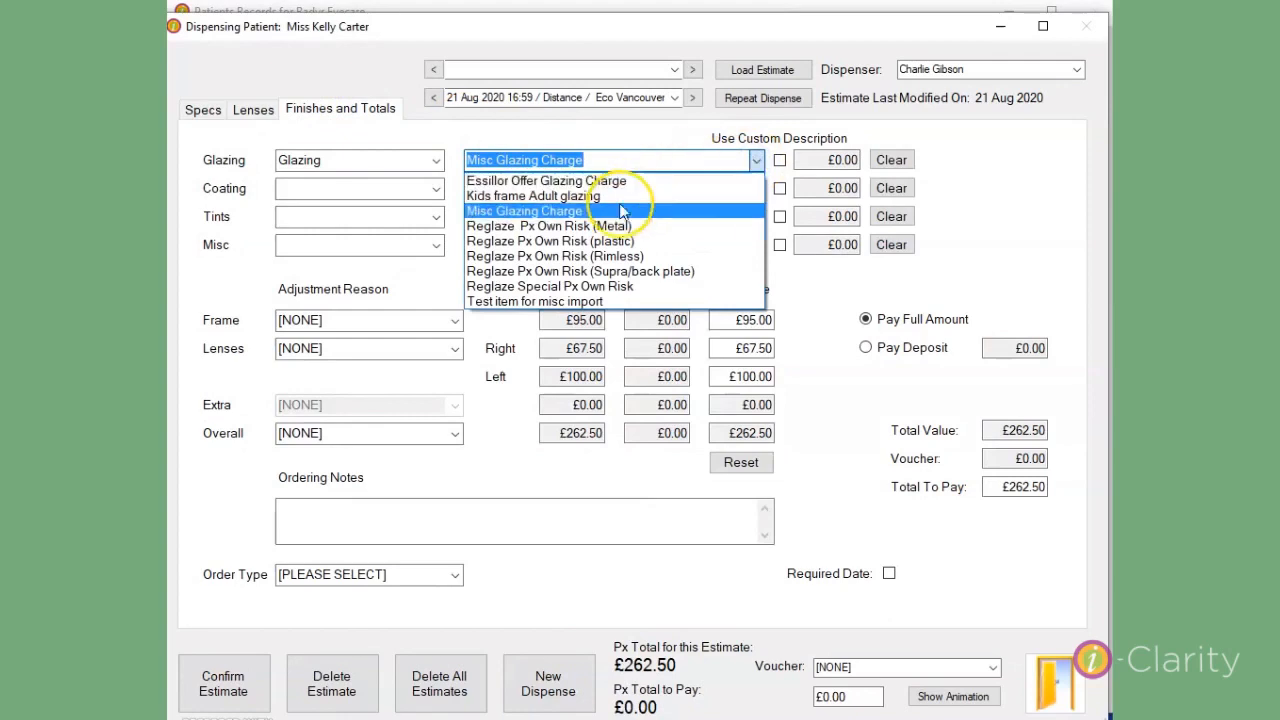
left_click(612, 227)
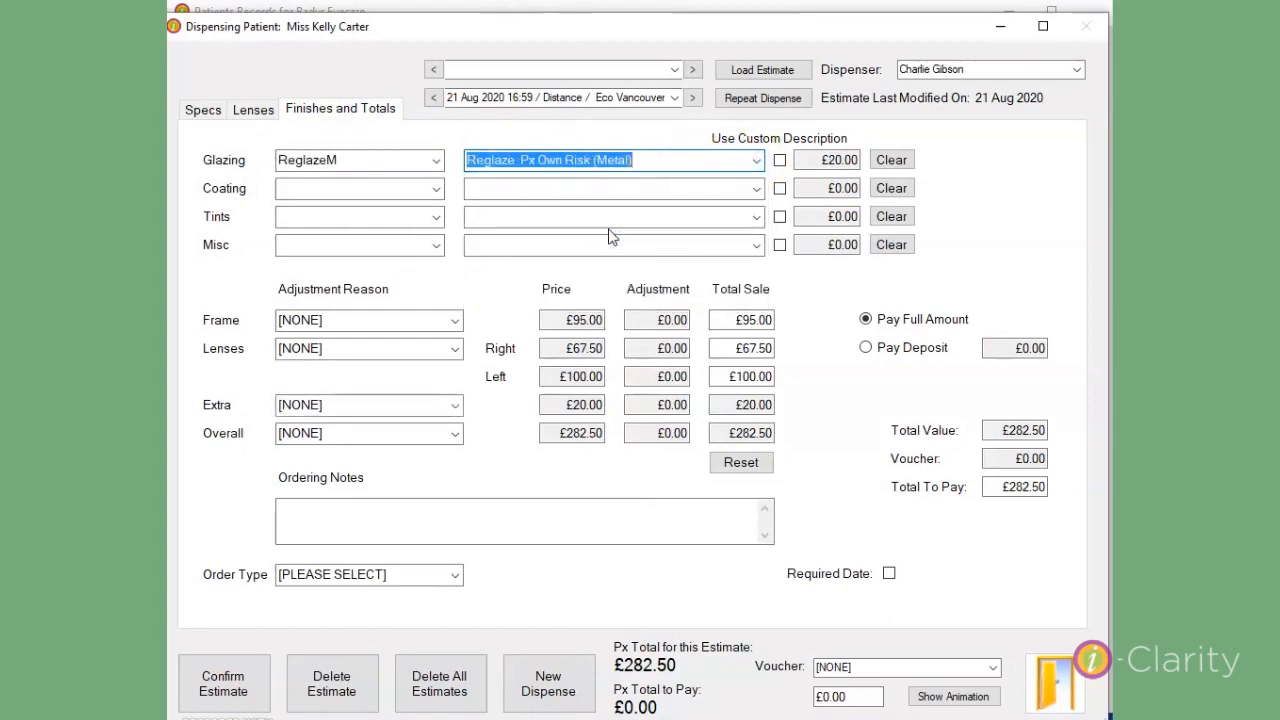
left_click(756, 189)
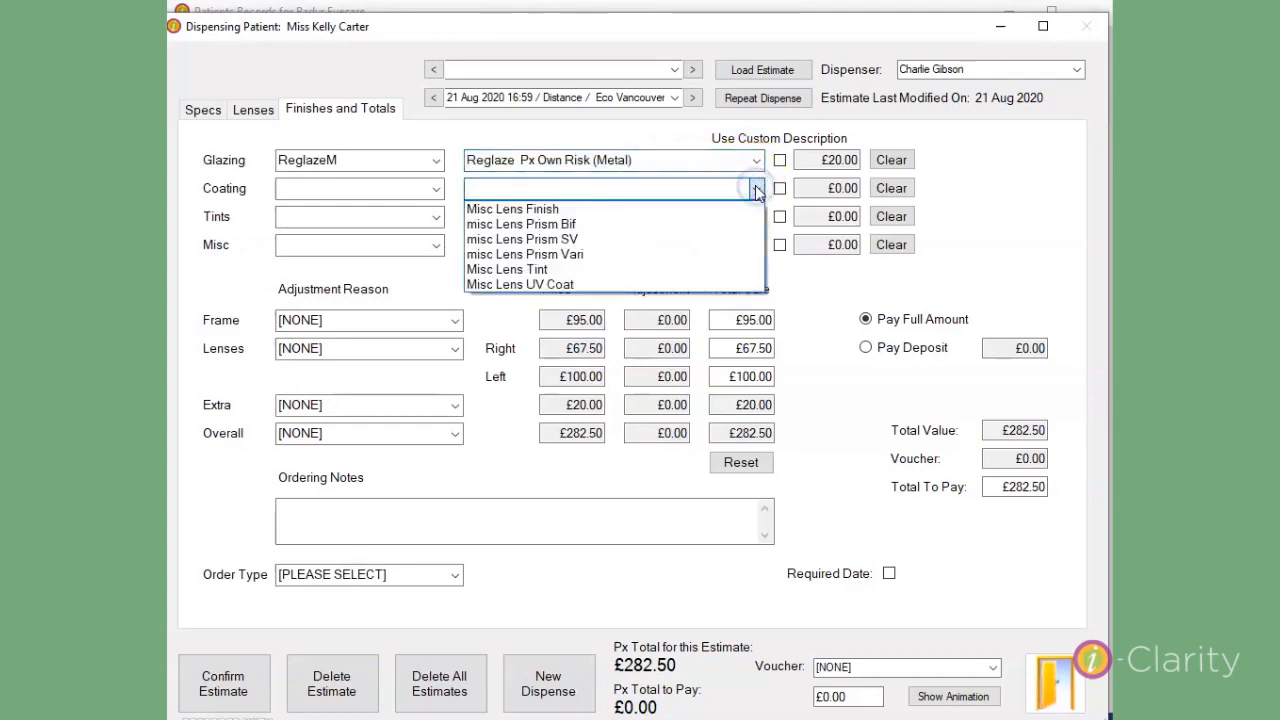
left_click(586, 209)
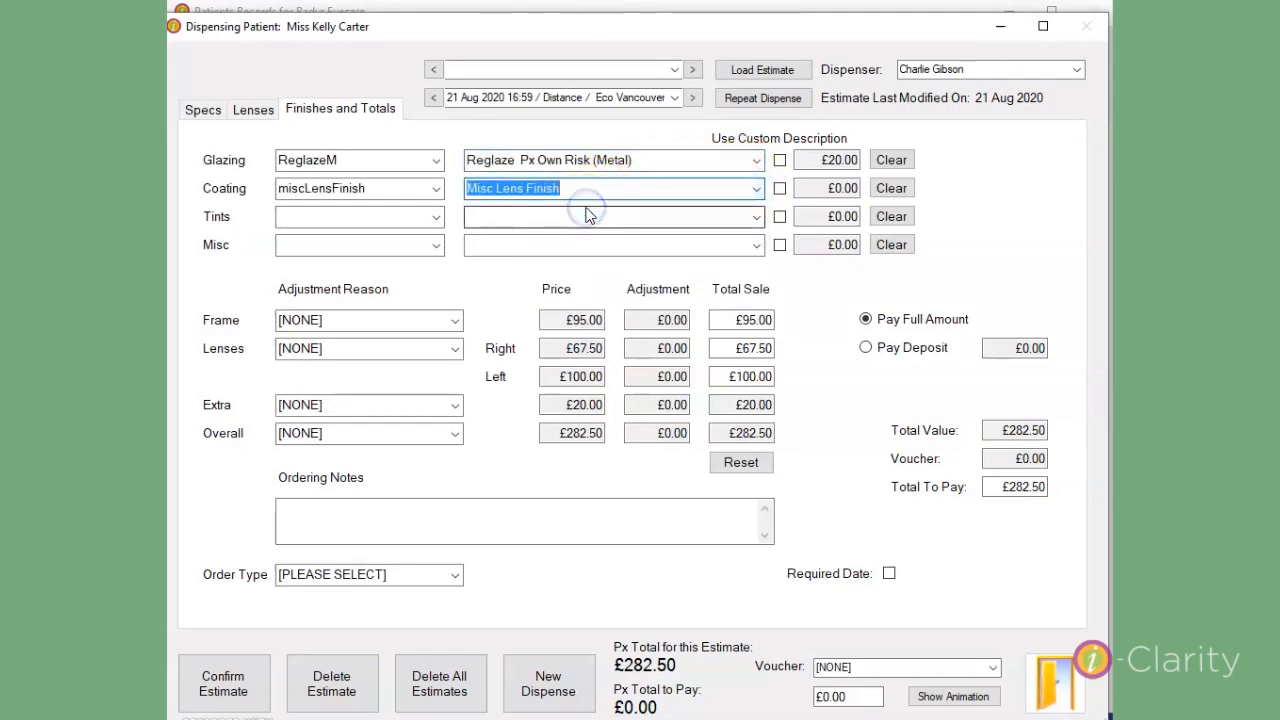
Add Misc Lens Tint as the tint and misc Lens Prism SV as the miscellaneous finish
left_click(755, 217)
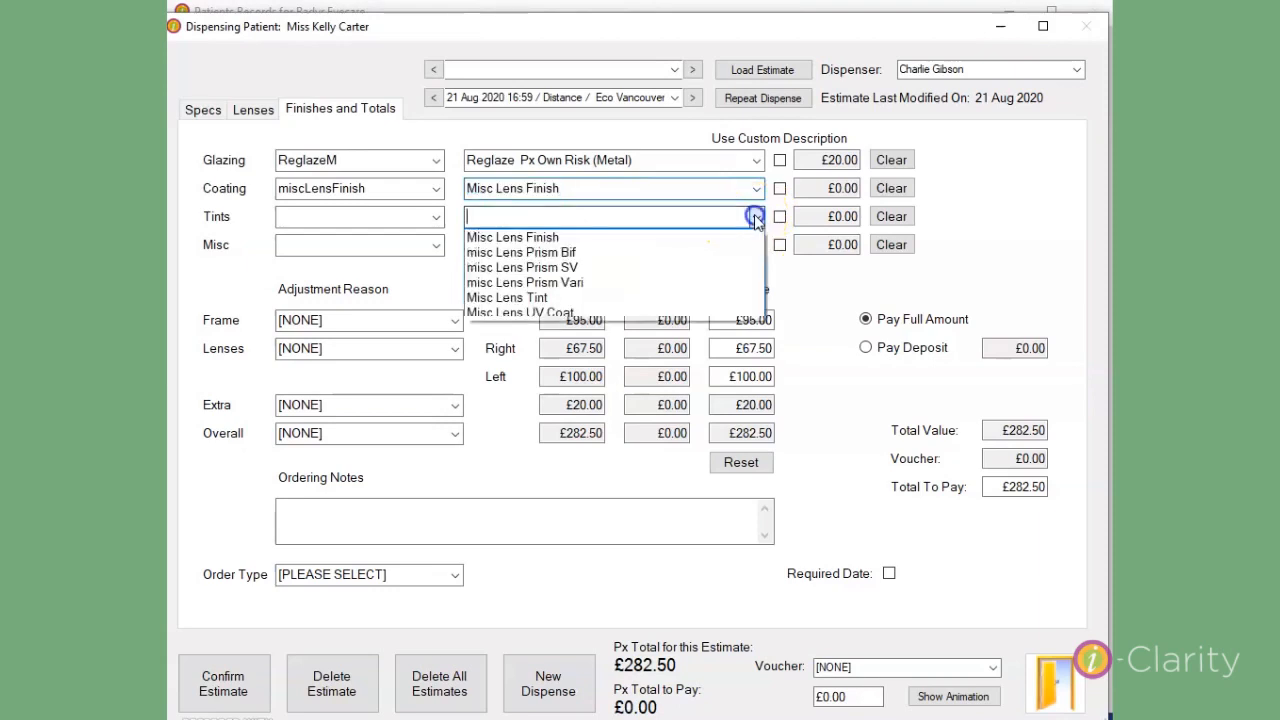
left_click(560, 297)
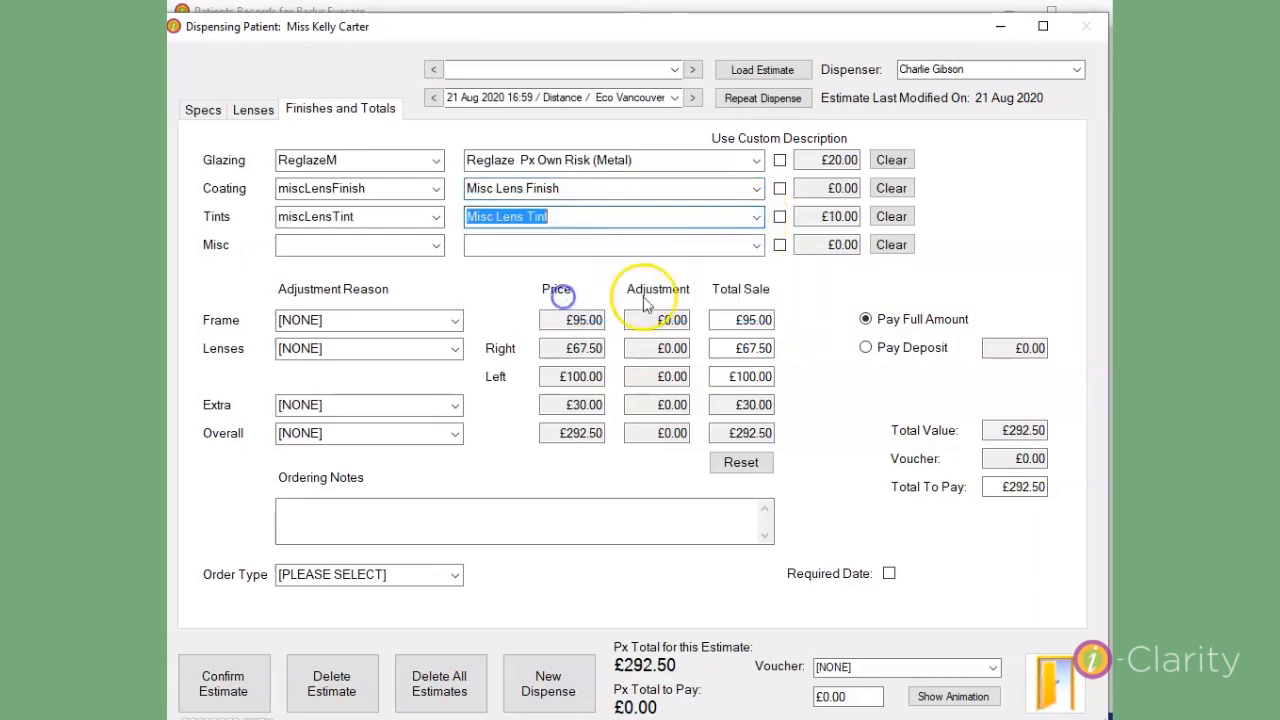
left_click(758, 247)
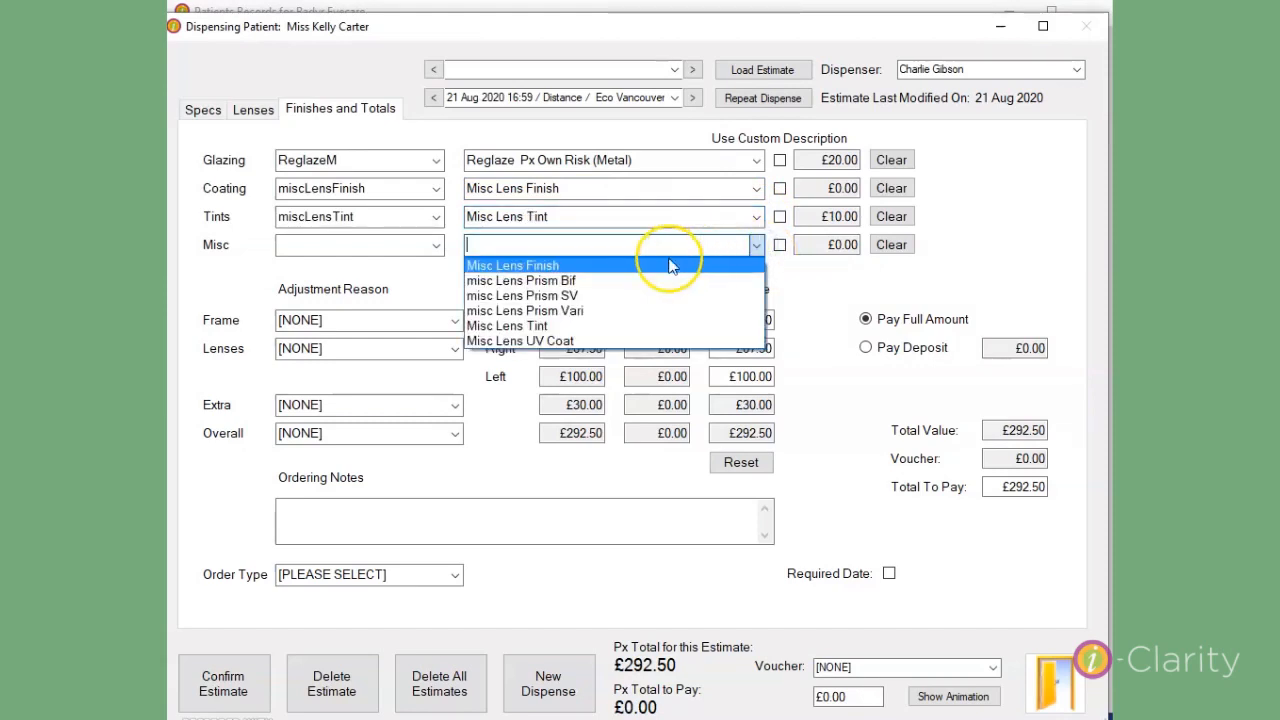
left_click(597, 297)
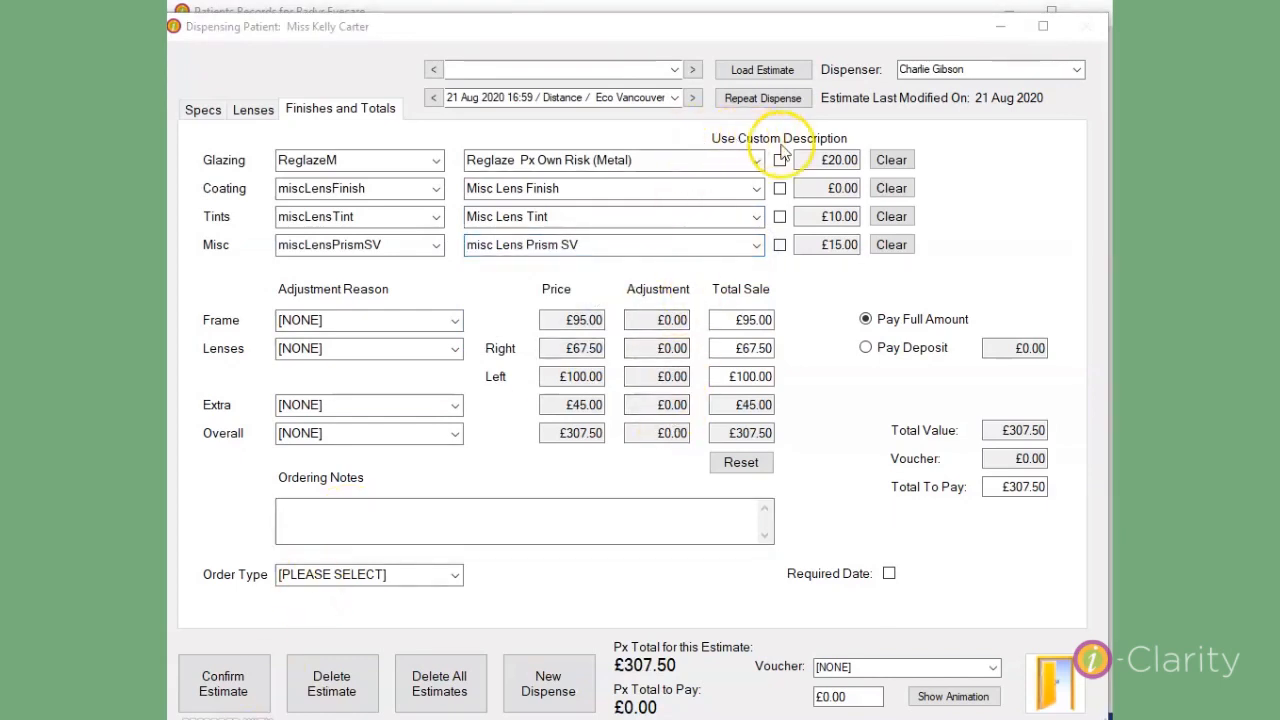
Give the miscellaneous prism item the custom description "Prism in both eyes"
left_click(780, 245)
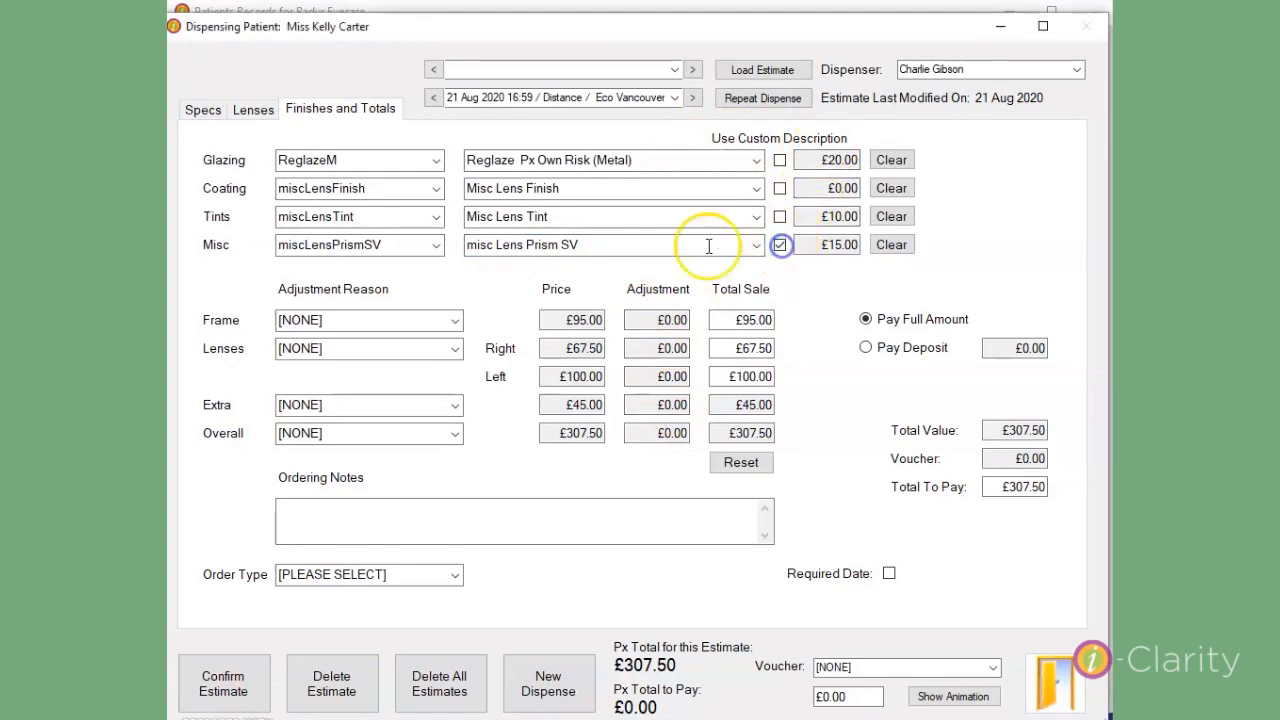
left_click(650, 246)
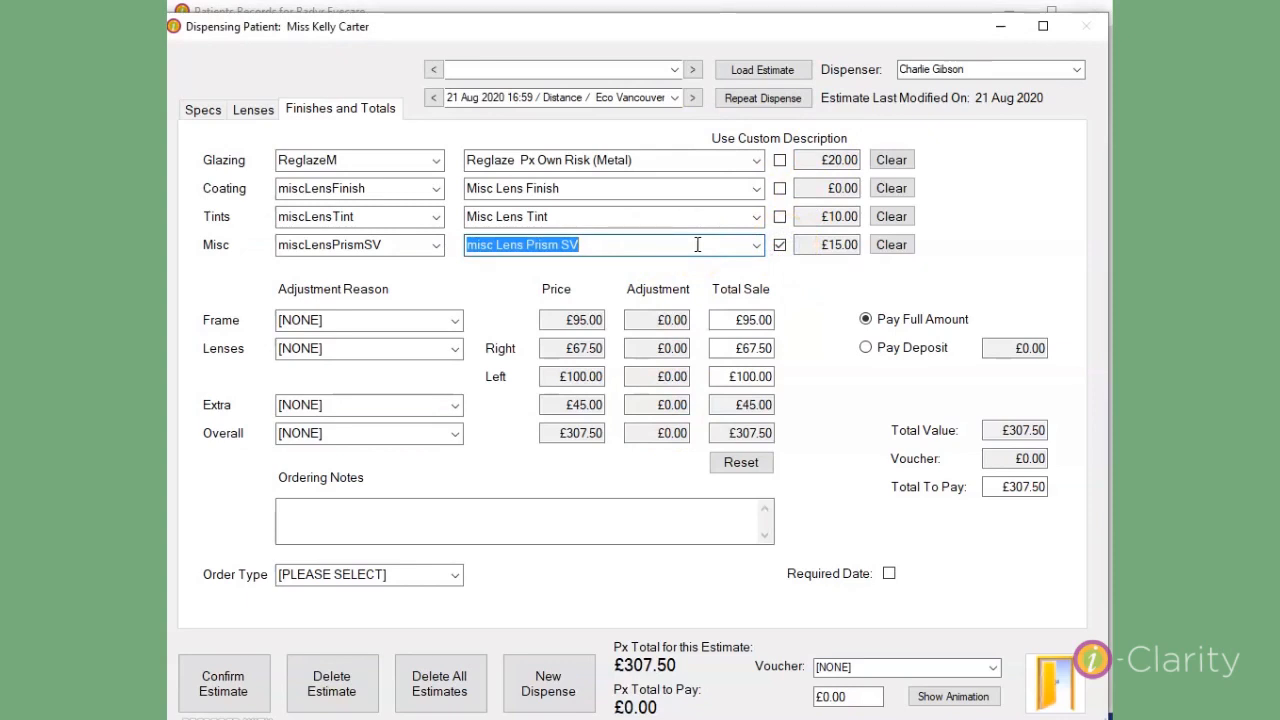
type("Prism i")
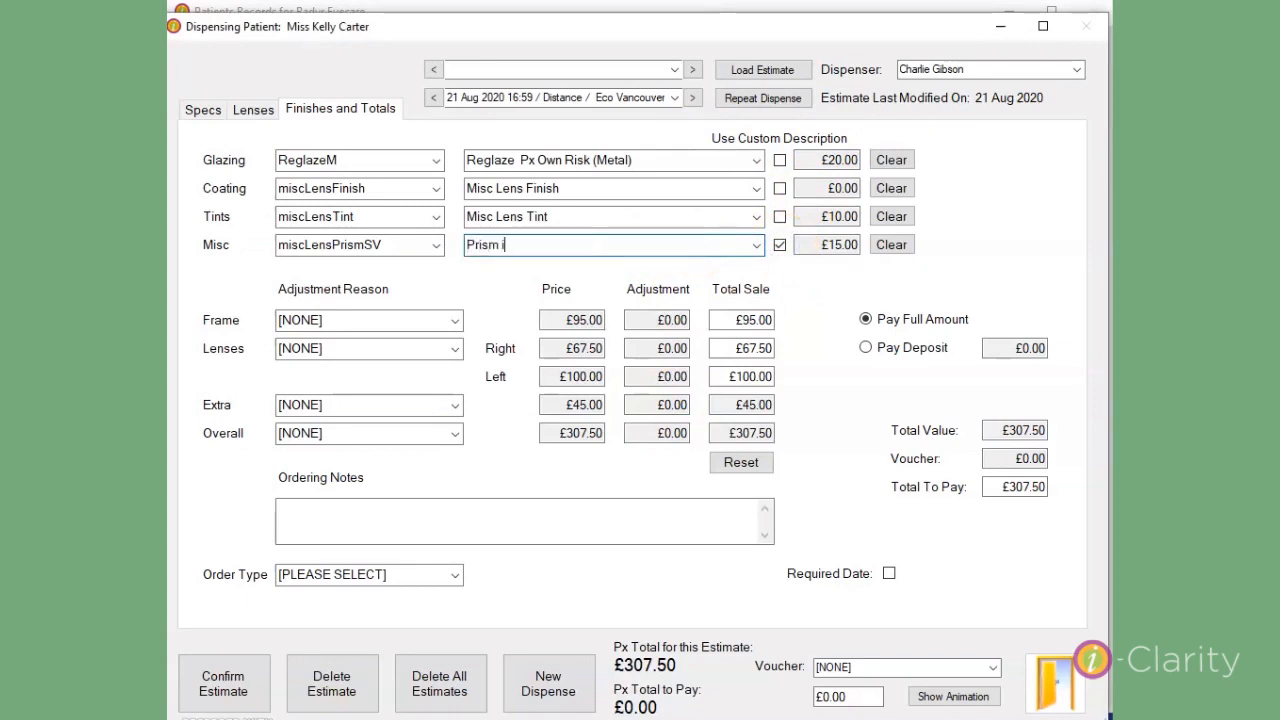
type("n both eyes")
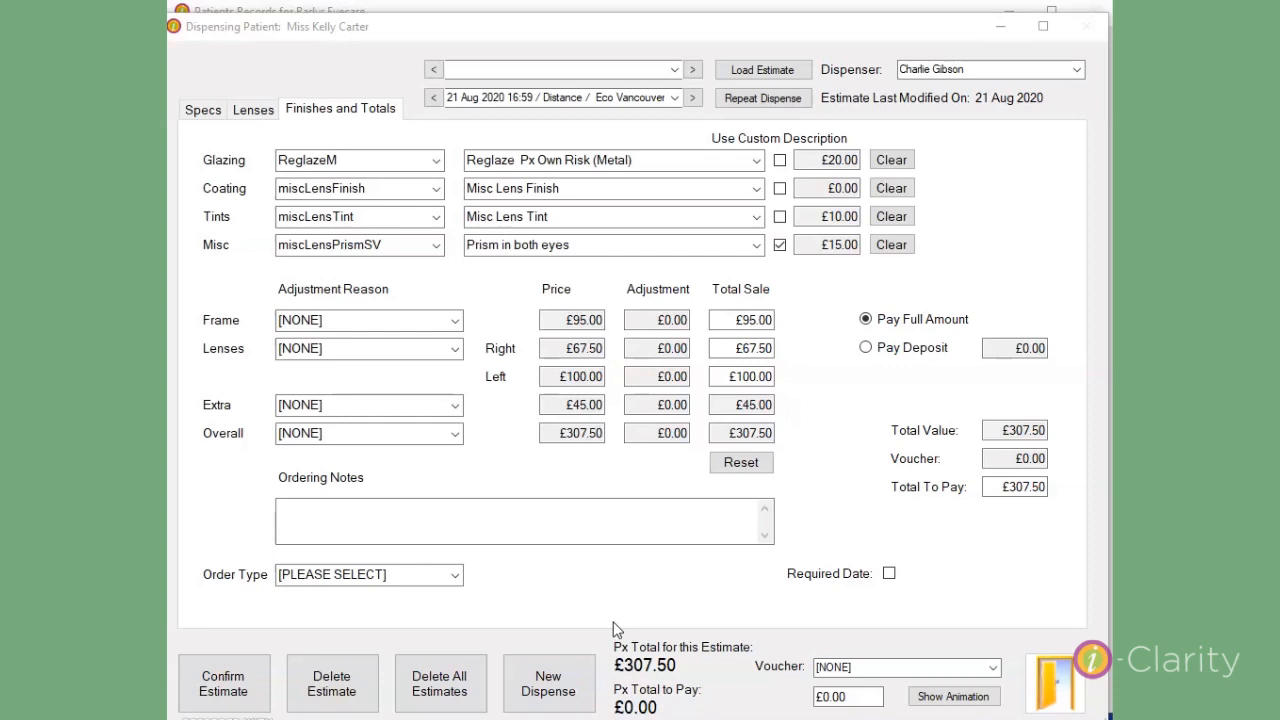
Apply the Kids to £69 adjustment reason to the frame and set the frame's total sale to £70.00
left_click(455, 321)
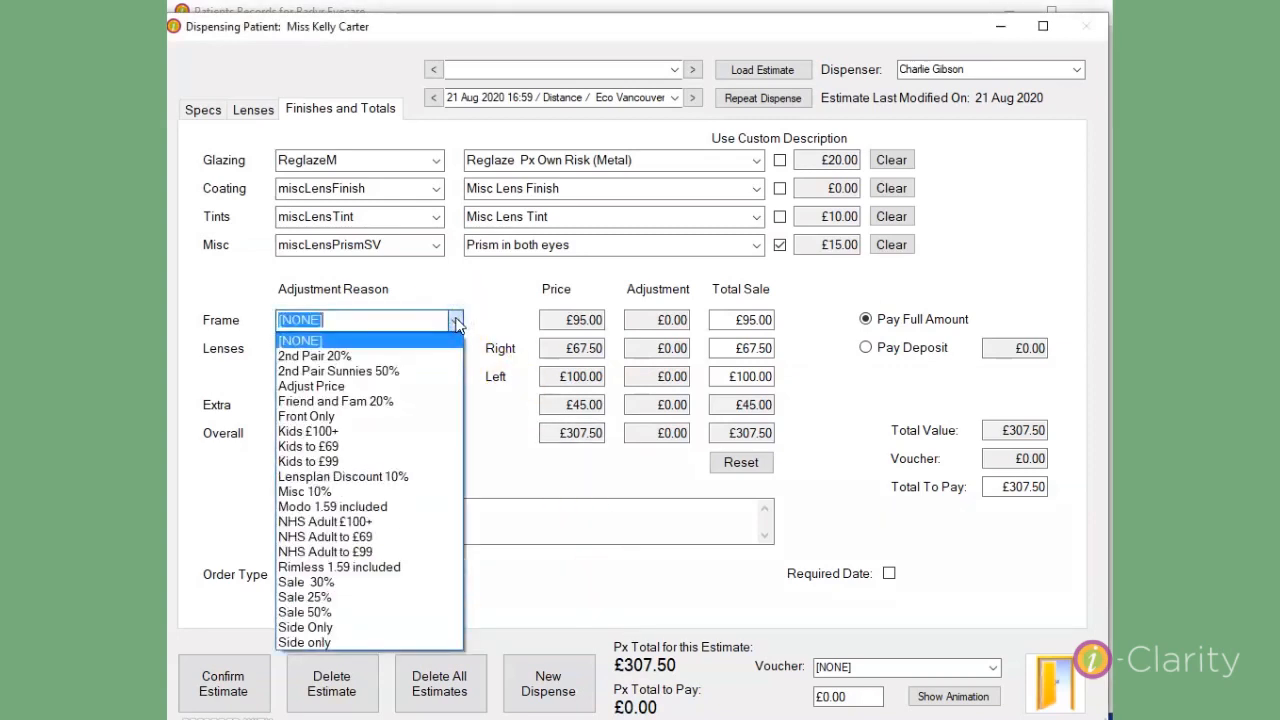
left_click(331, 447)
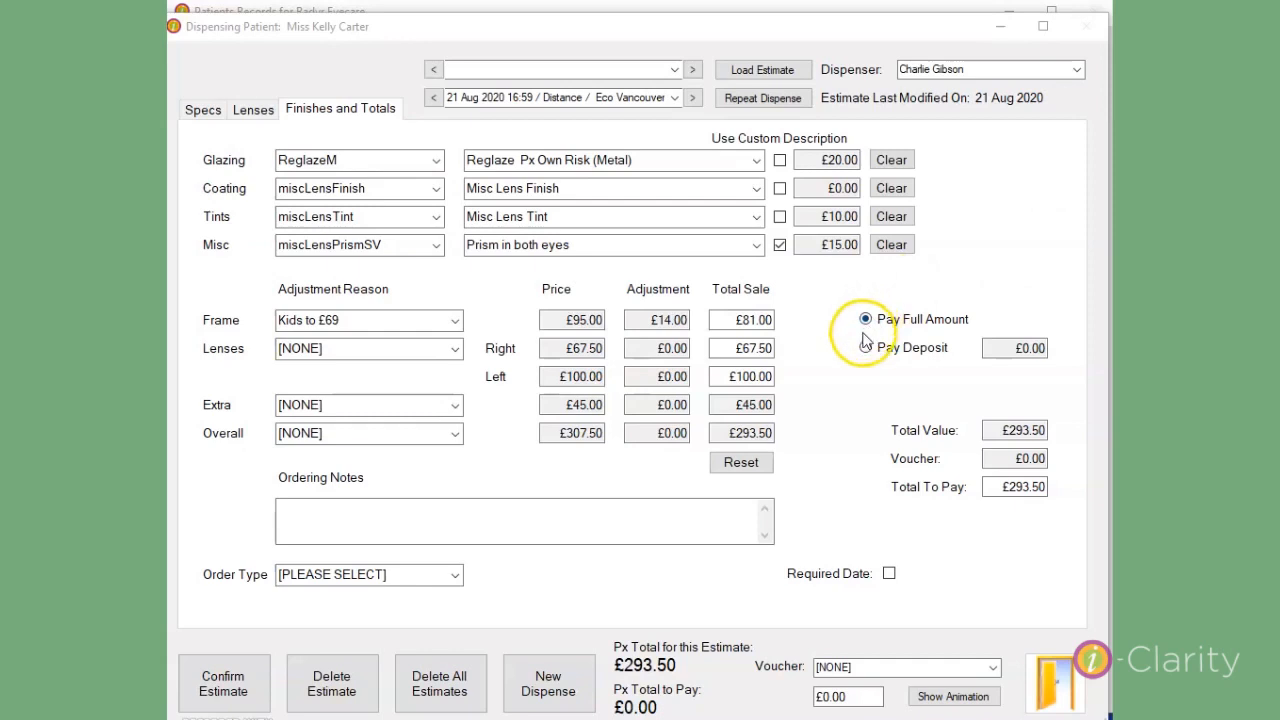
left_click_drag(742, 320, 780, 319)
type("70.00")
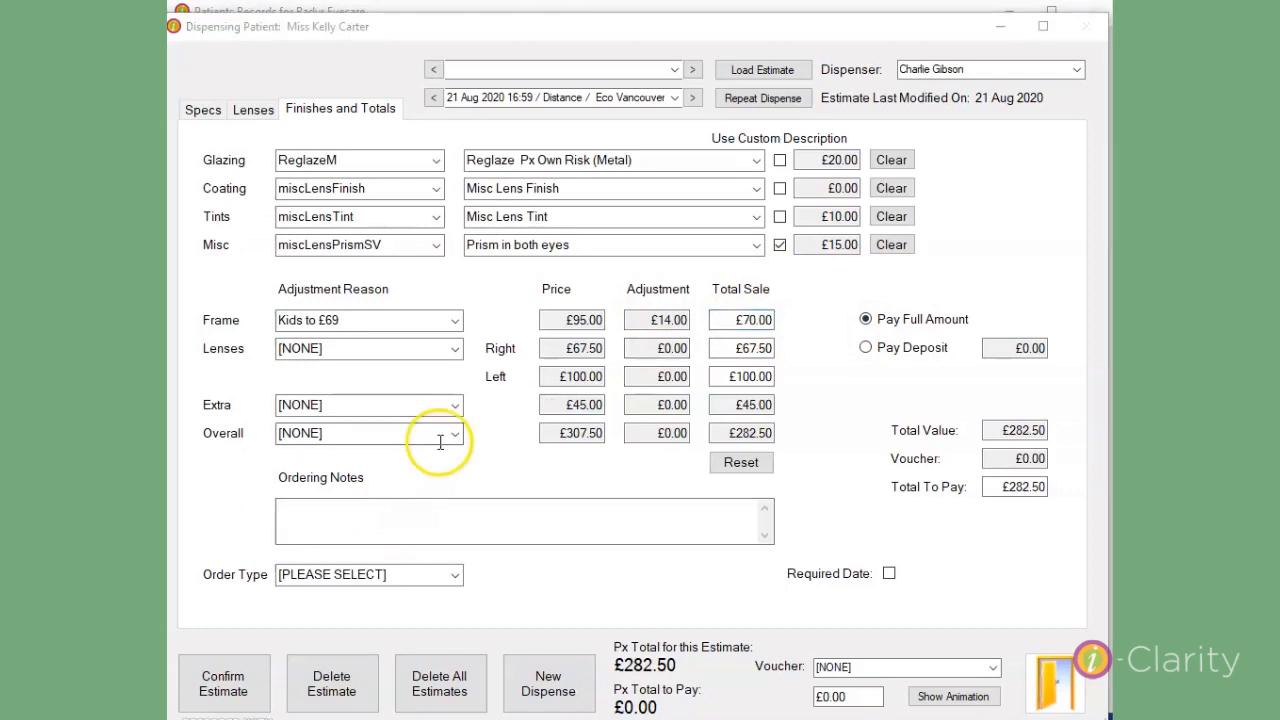
Apply the 2nd Pair 20% adjustment to the whole dispense and set the total to pay to £200.00
left_click(456, 436)
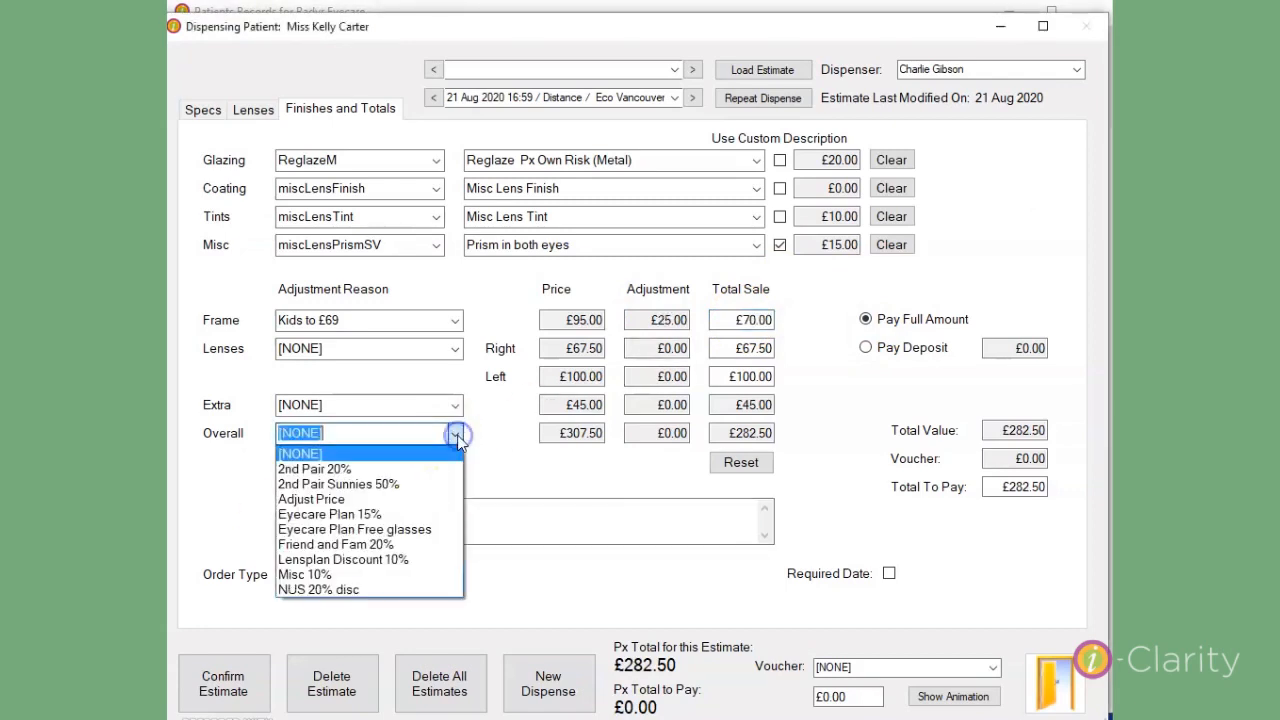
left_click(330, 466)
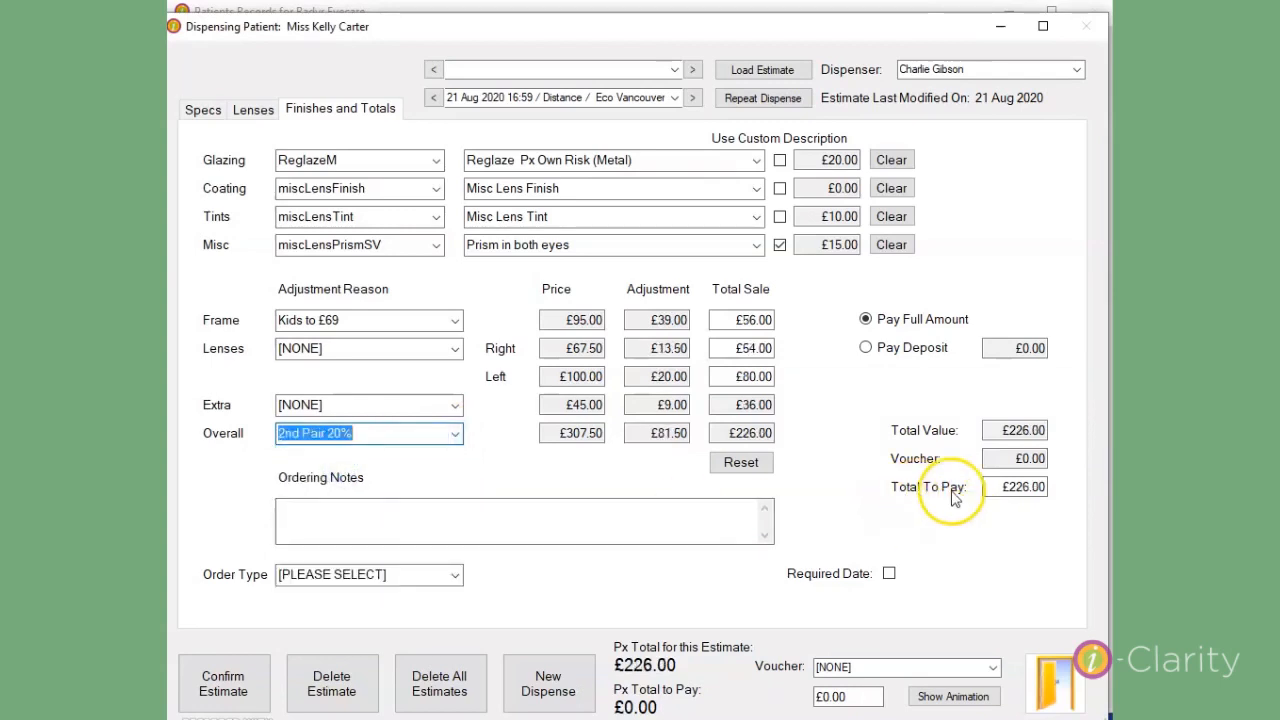
left_click_drag(1016, 487, 1077, 490)
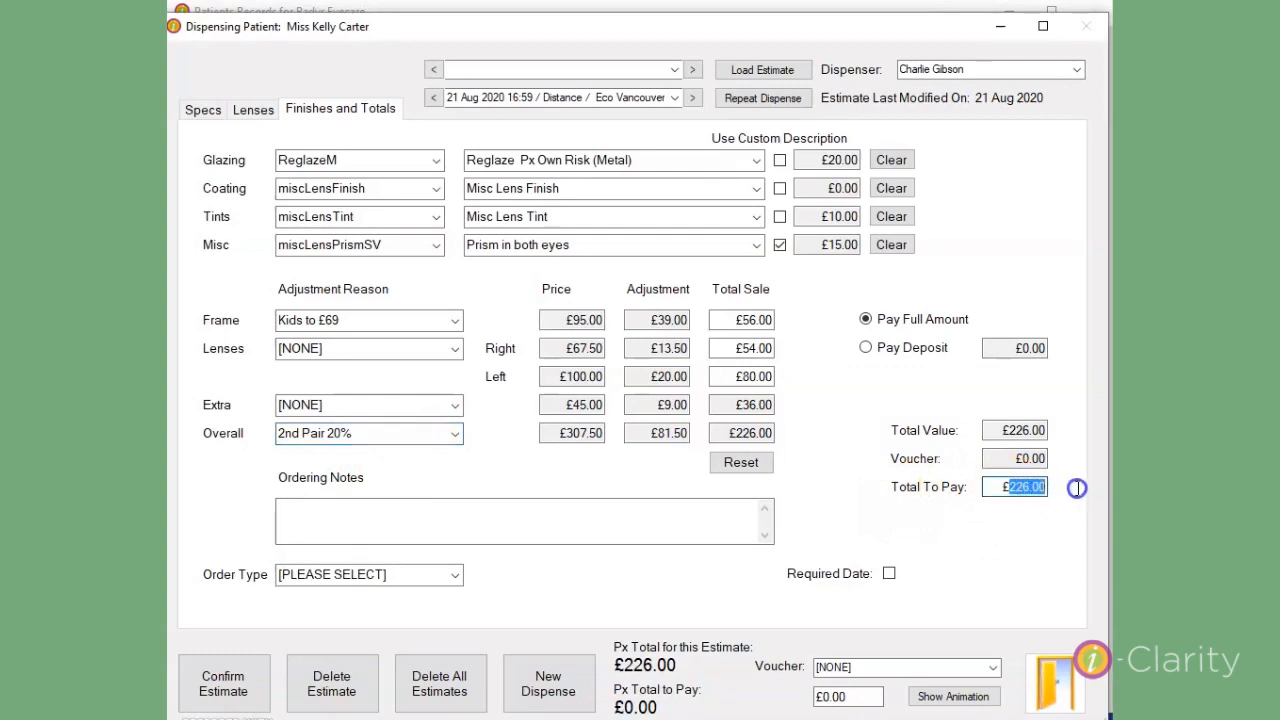
type("200")
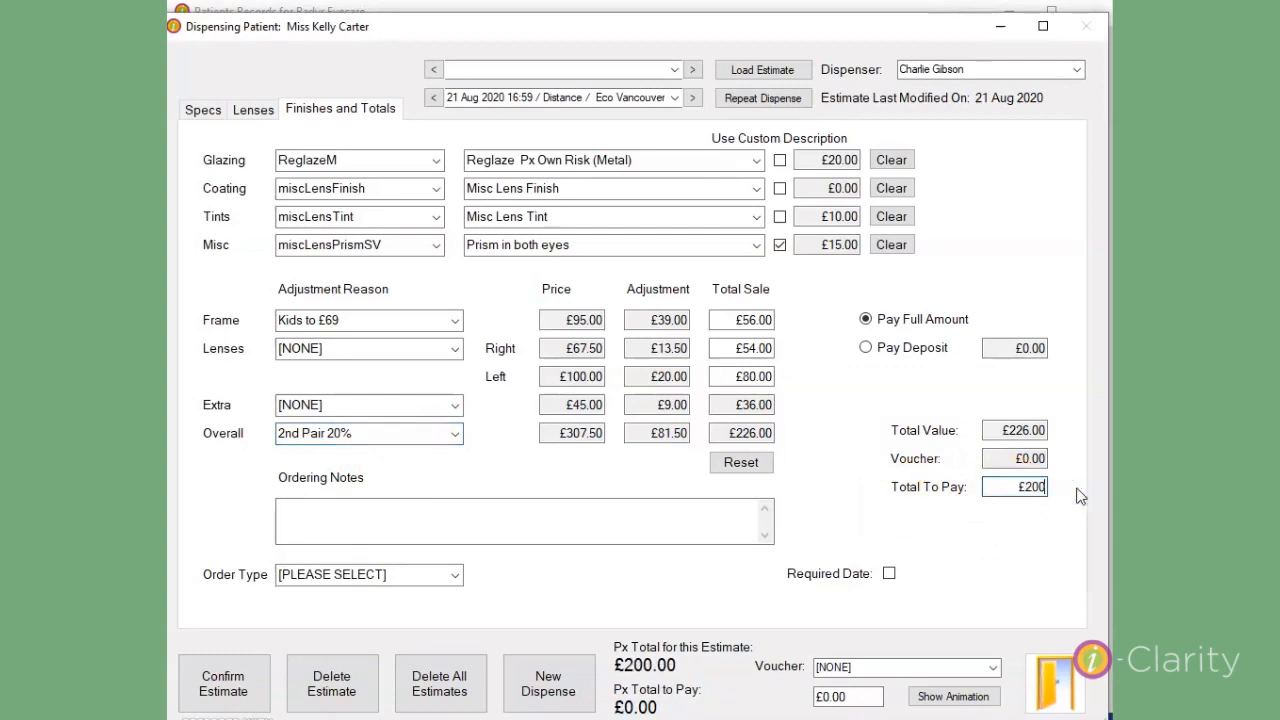
type(".00")
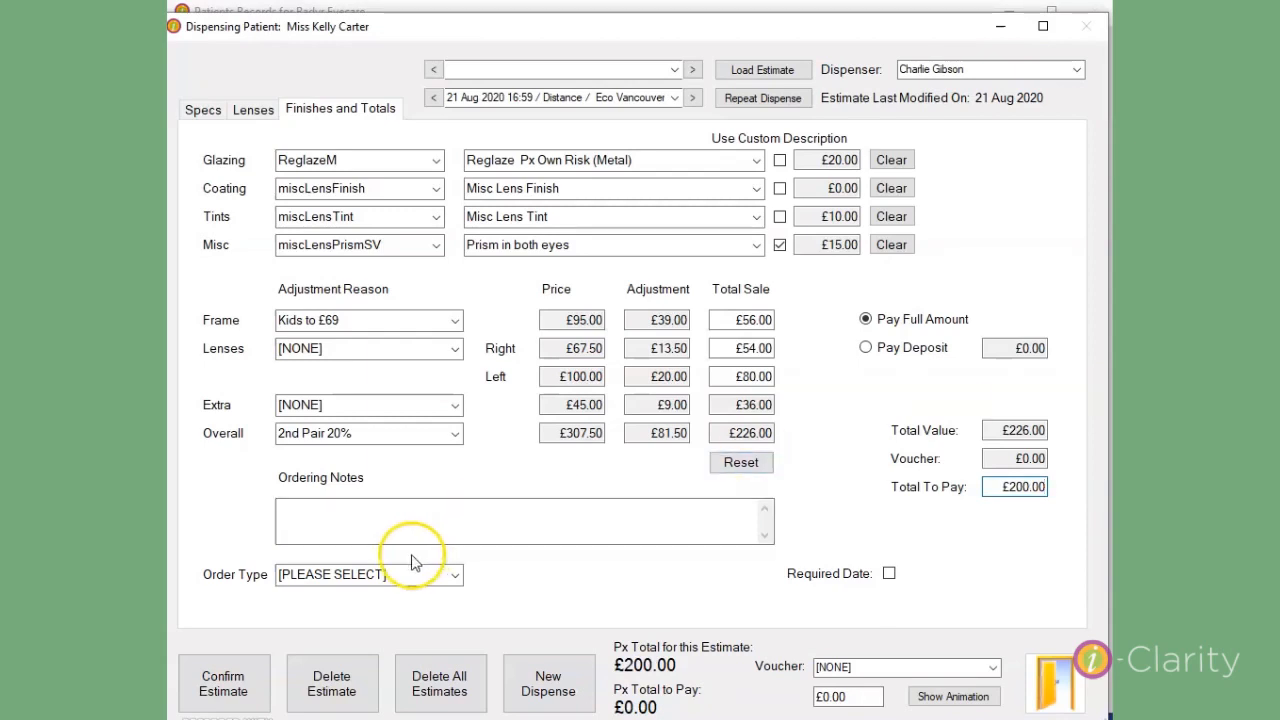
Enable the required date for the order, set to 21 August 2020, leaving the ordering notes empty
left_click(392, 526)
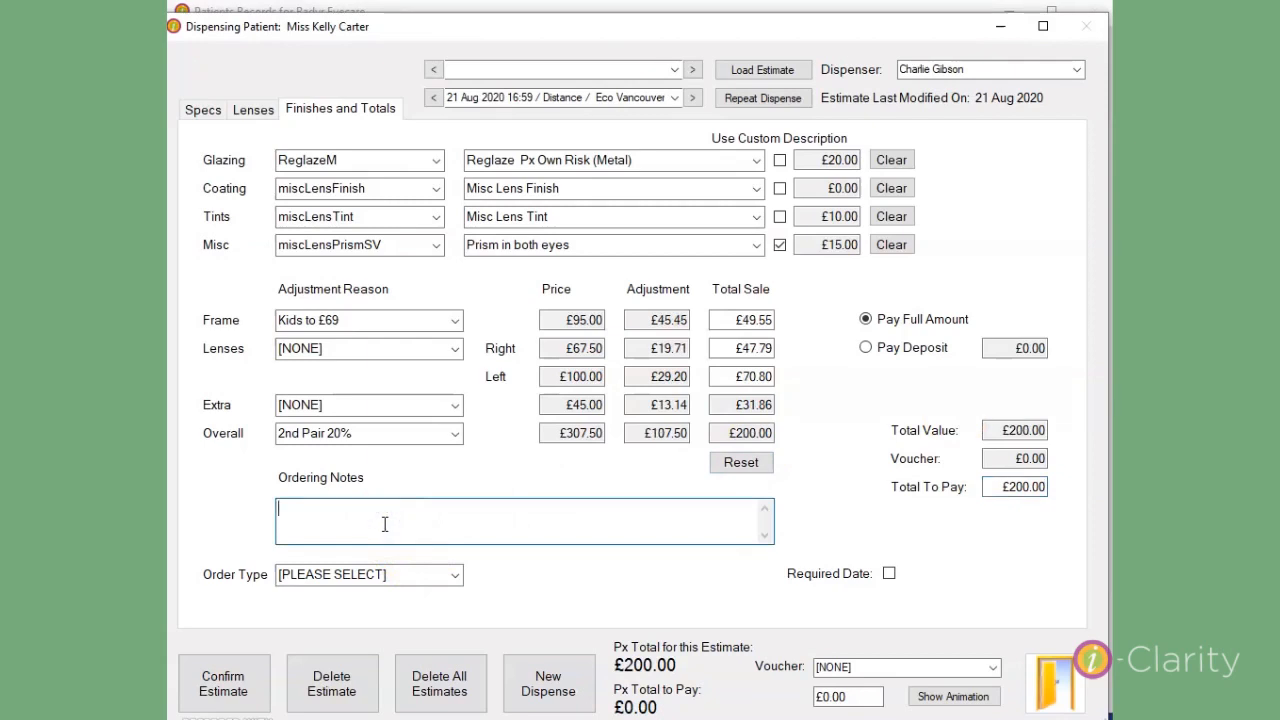
left_click(443, 522)
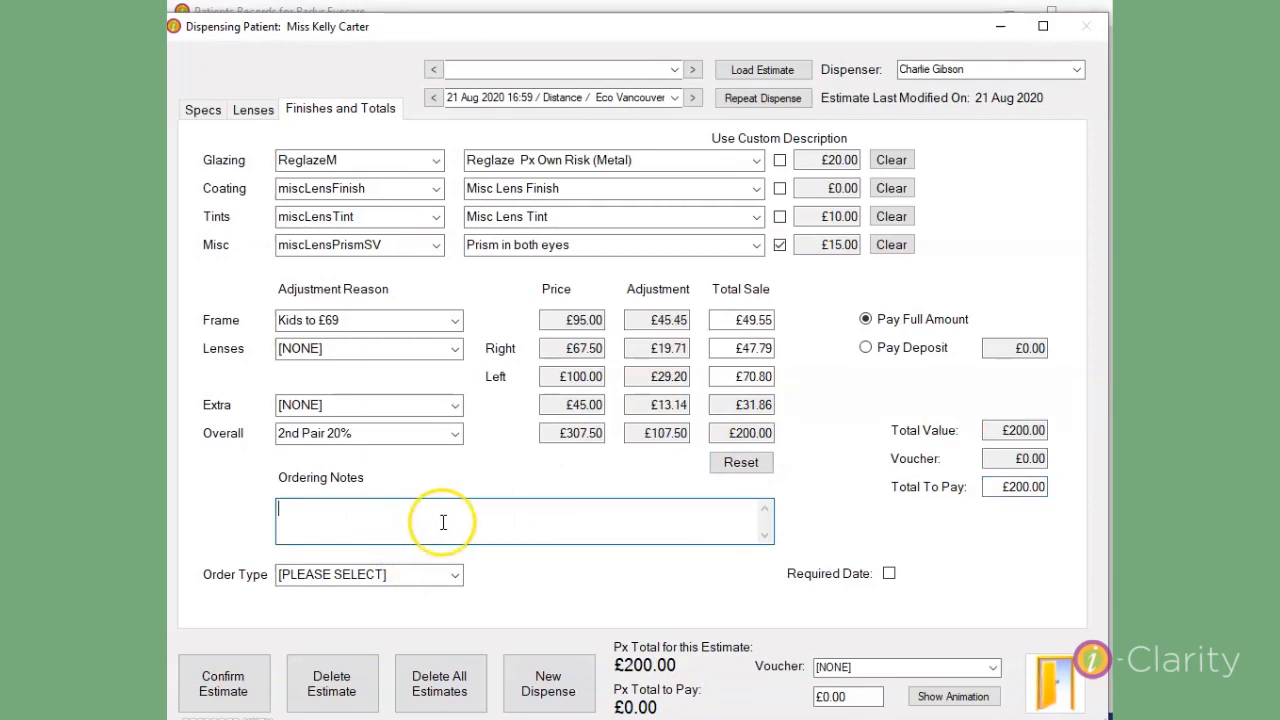
left_click(889, 575)
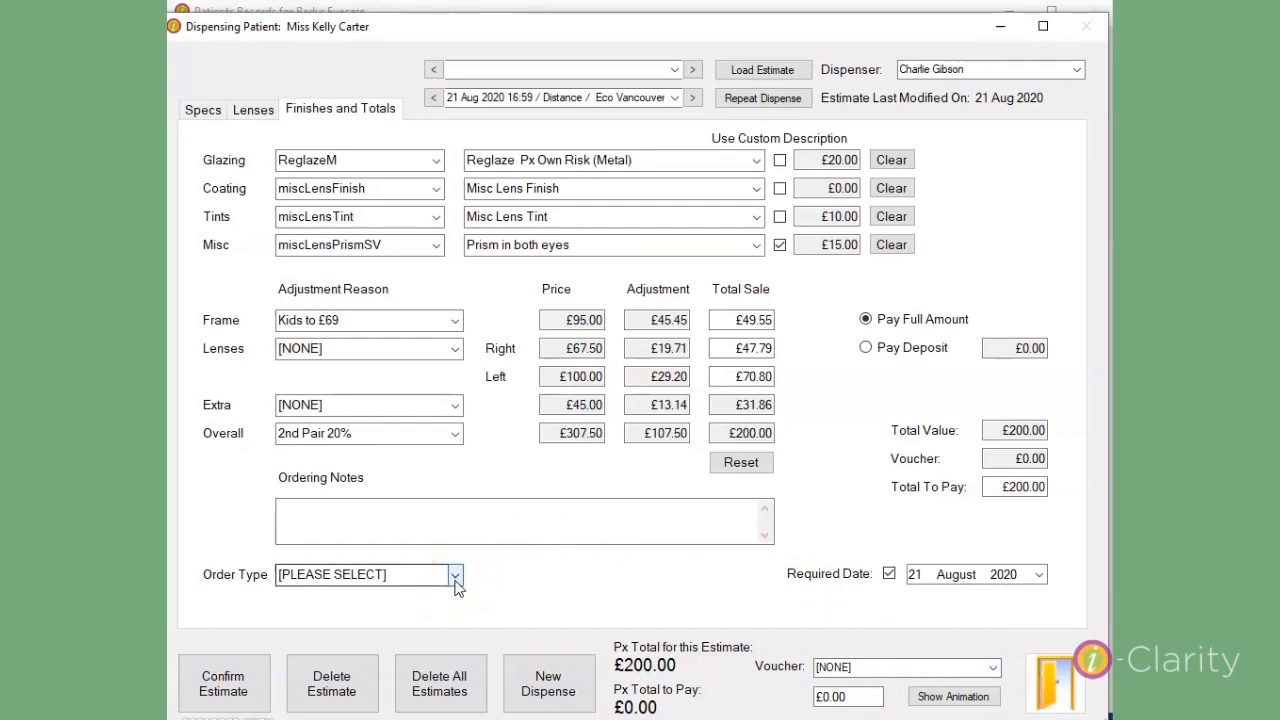
left_click(440, 684)
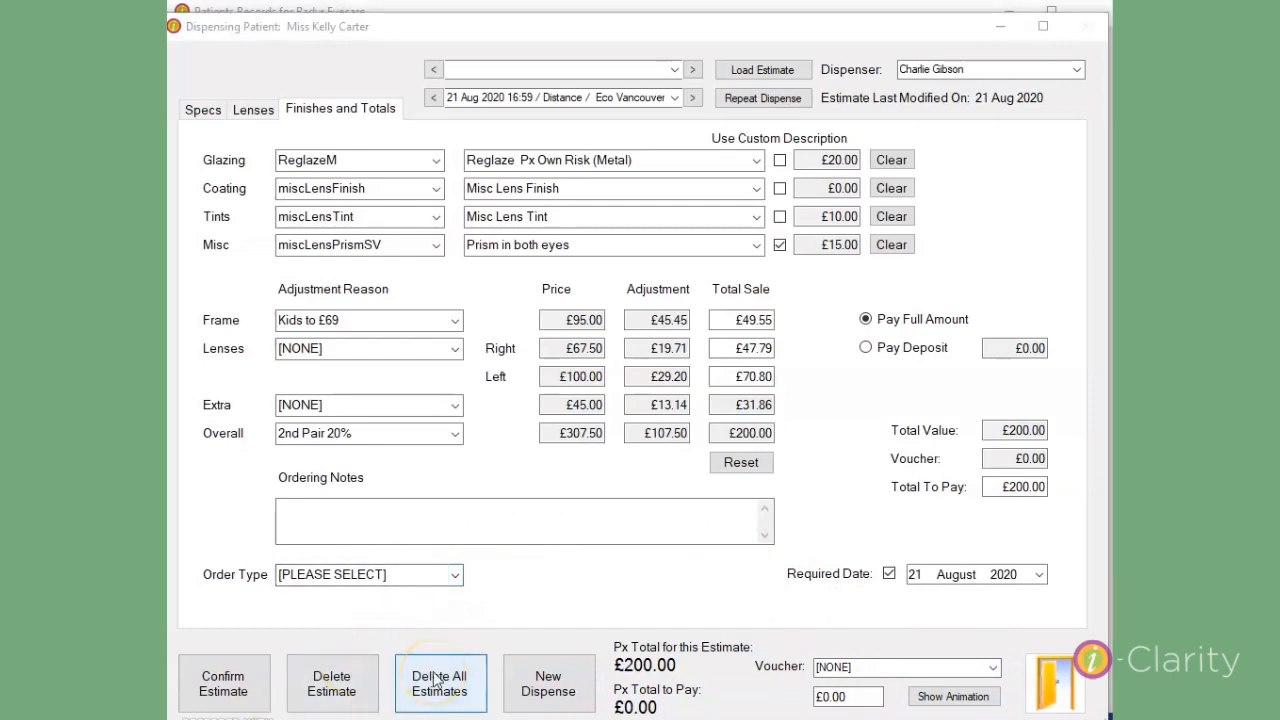
Confirm the estimate, accepting the distance specs without distance PDs
left_click(226, 689)
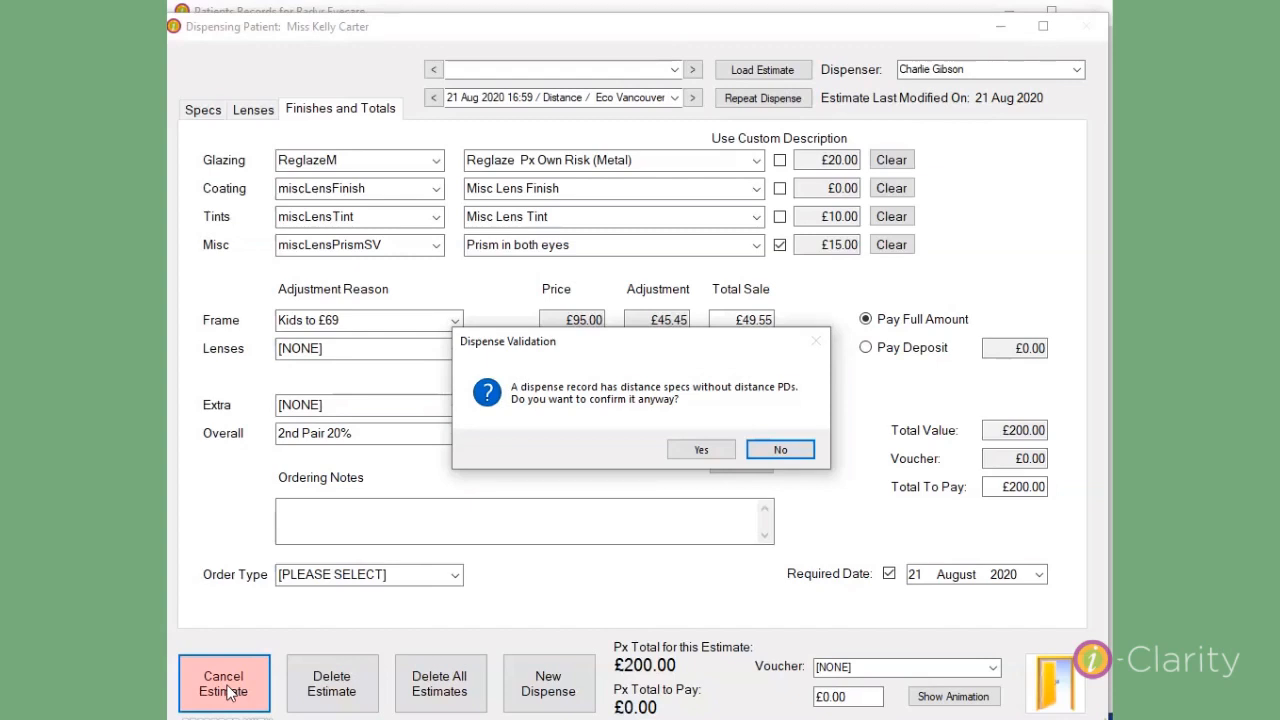
left_click(701, 451)
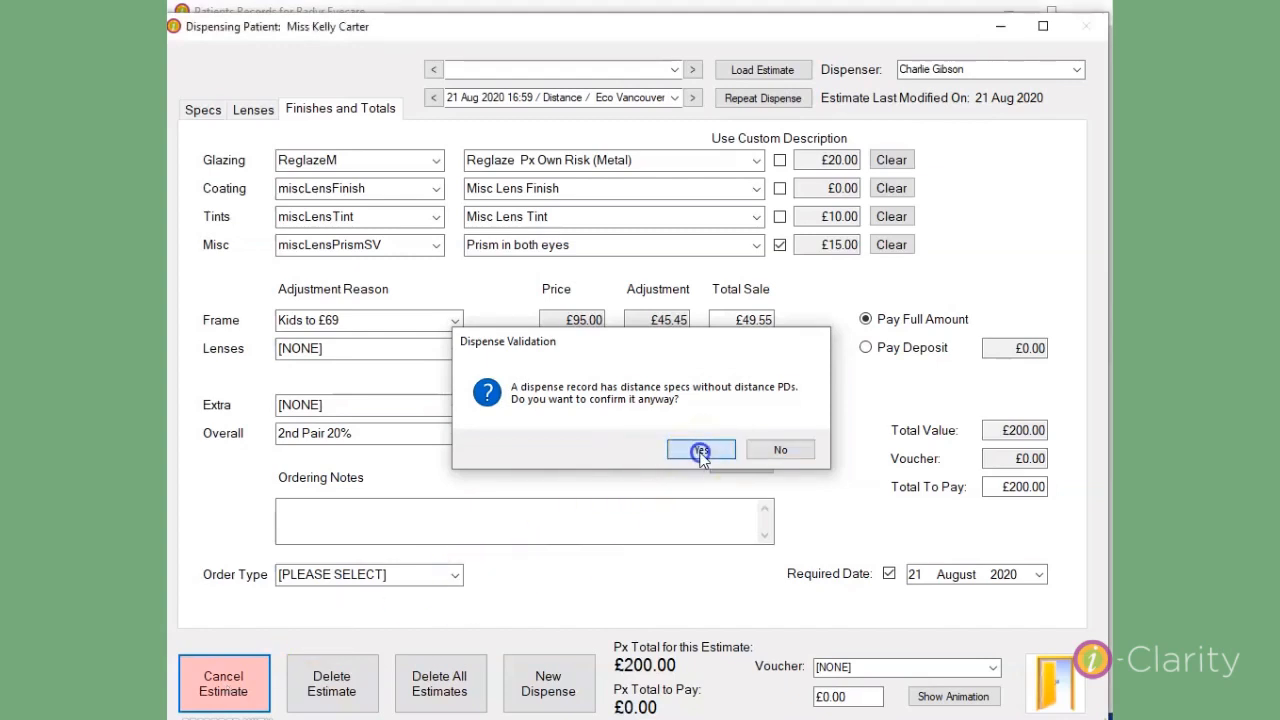
left_click(727, 470)
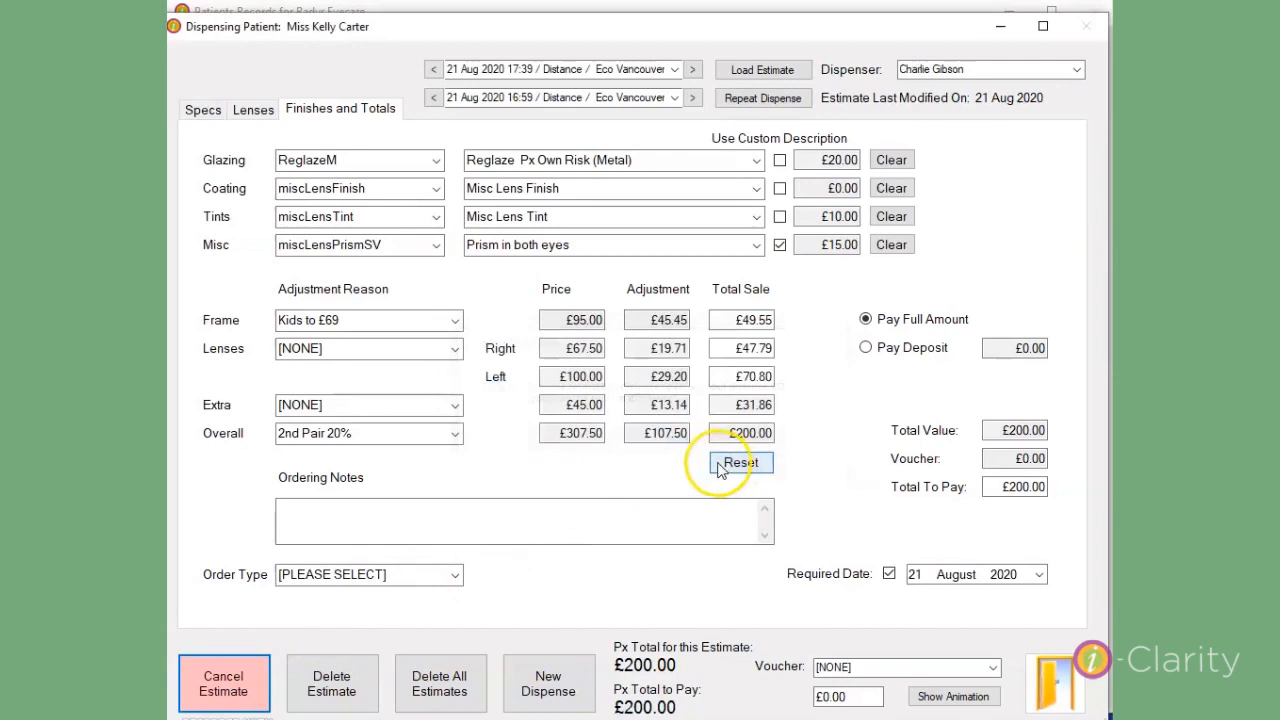
Exit the dispense and the sales transactions summary to return to the patient's record
left_click(507, 540)
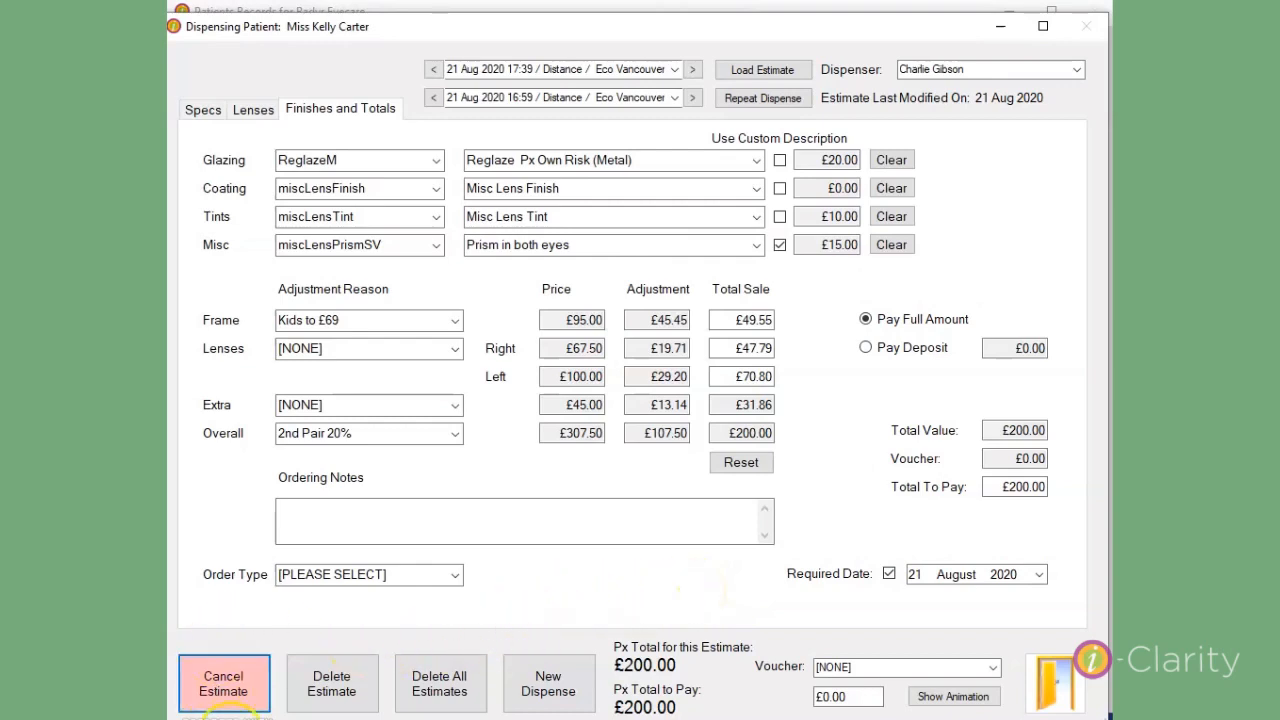
left_click(1062, 688)
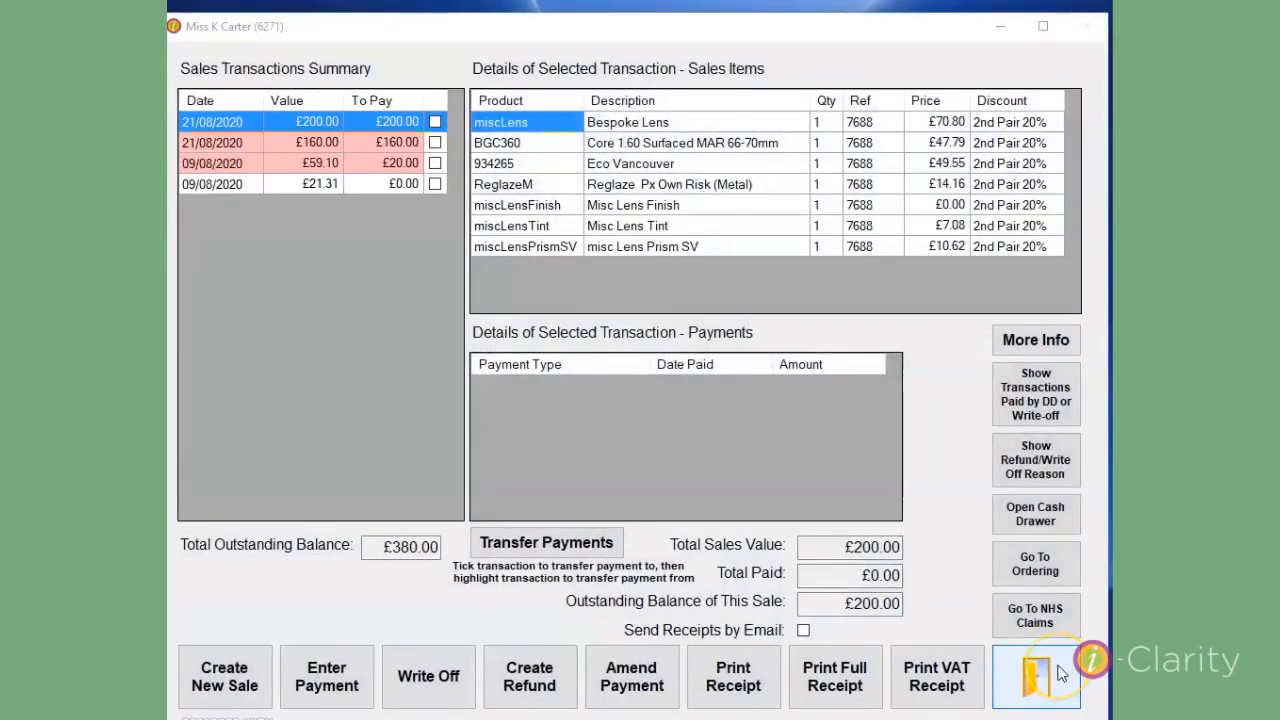
left_click(1062, 674)
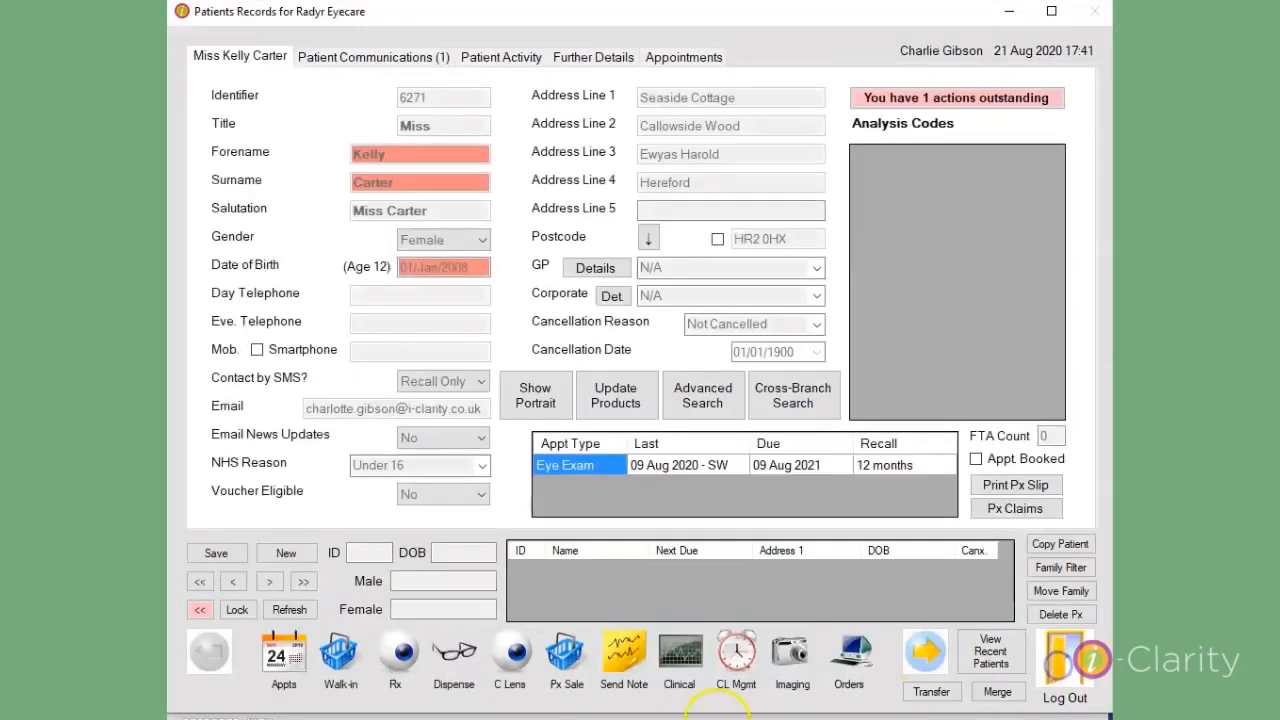